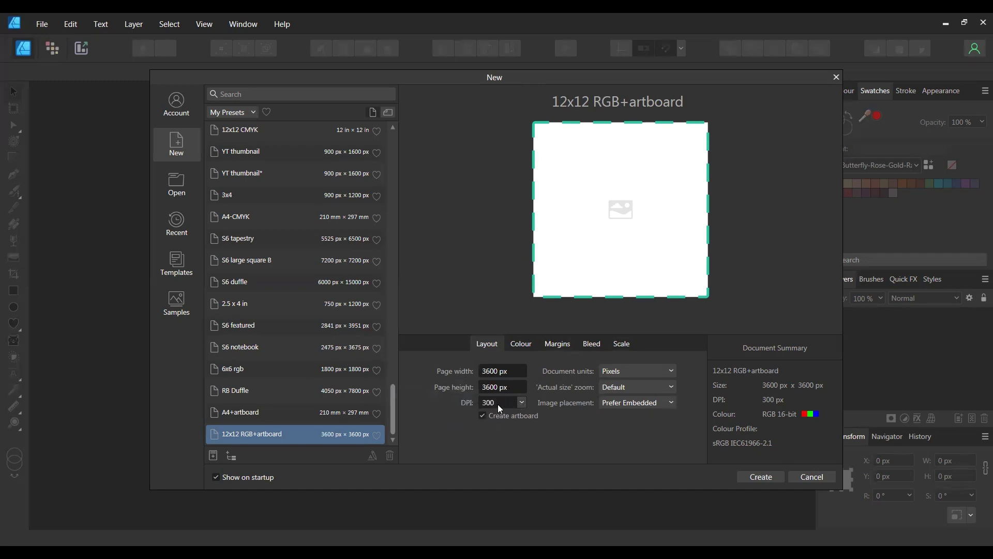
Check the preset's Colour, Margins, Bleed and Scale settings: RGB/16, sRGB profile, no margins or scale.
left_click(532, 349)
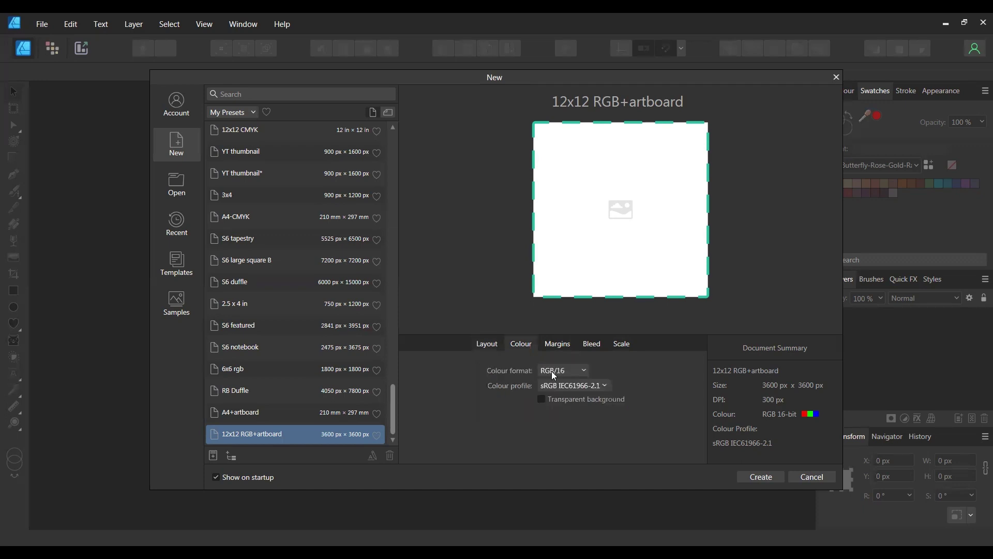
left_click(562, 344)
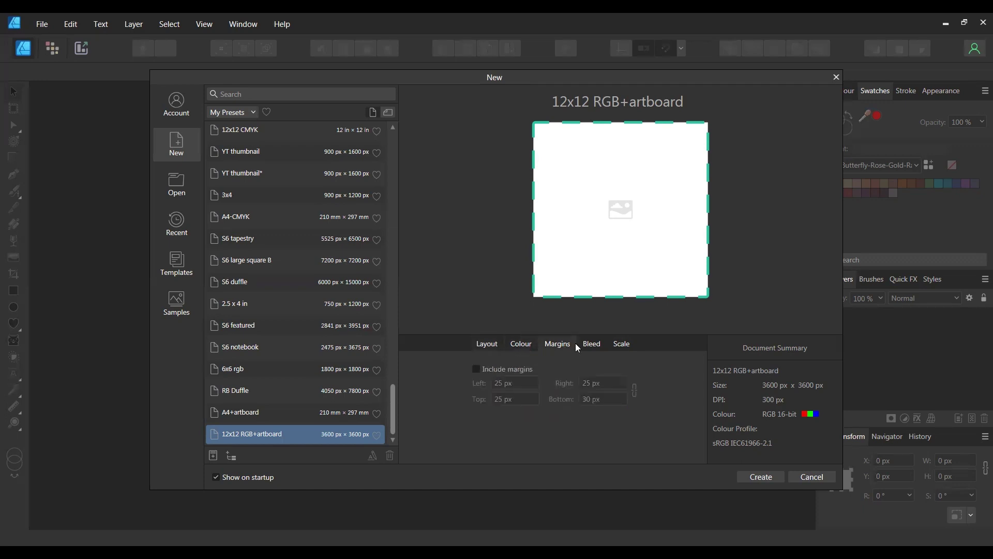
left_click(591, 344)
left_click(622, 344)
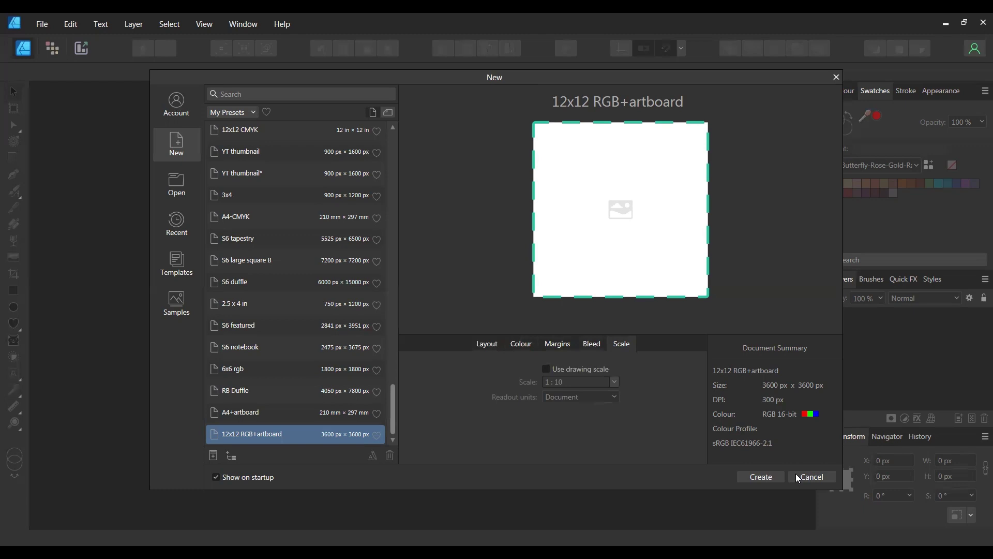
Create the 3600 × 3600 px document and draw a red-filled rectangle on the artboard.
left_click(769, 479)
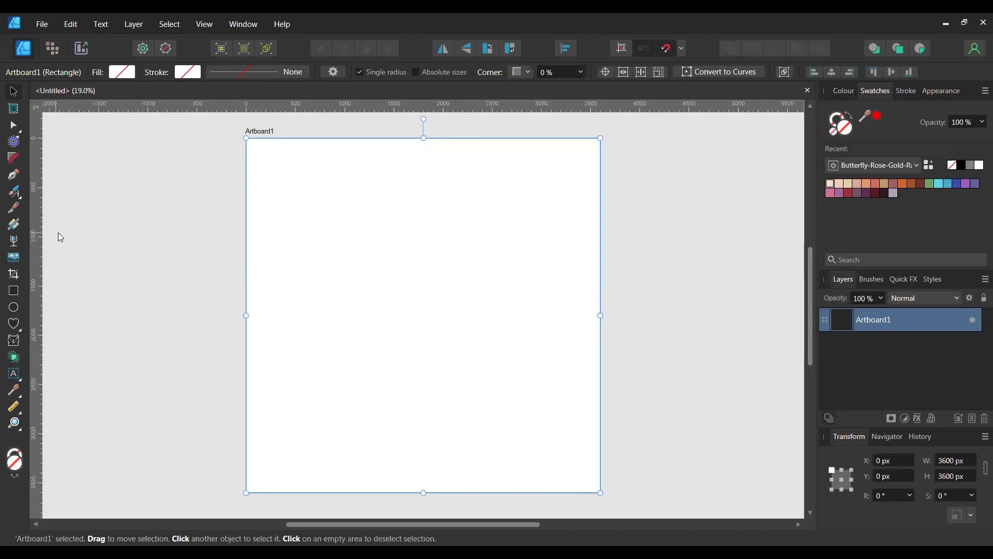
left_click(31, 293)
left_click_drag(282, 183, 376, 271)
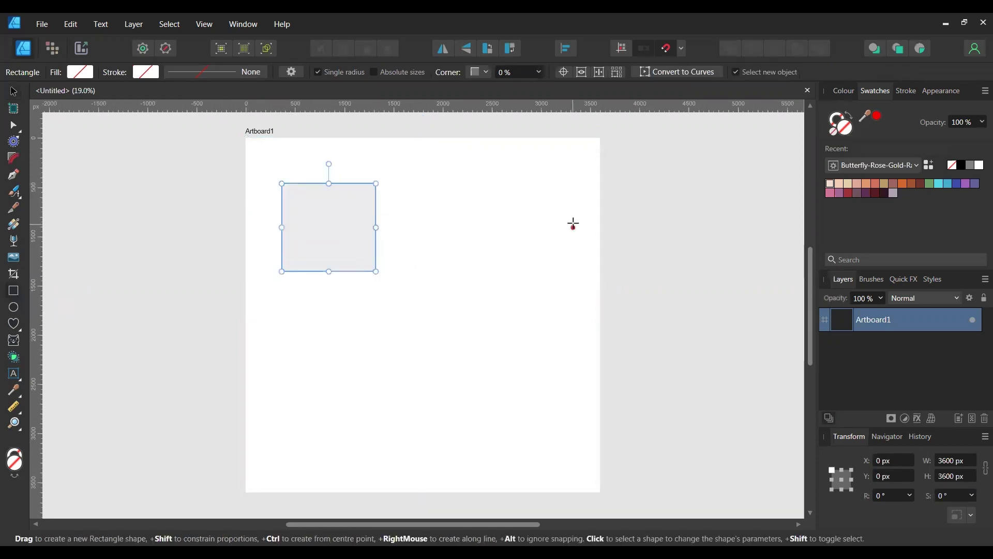
left_click(879, 118)
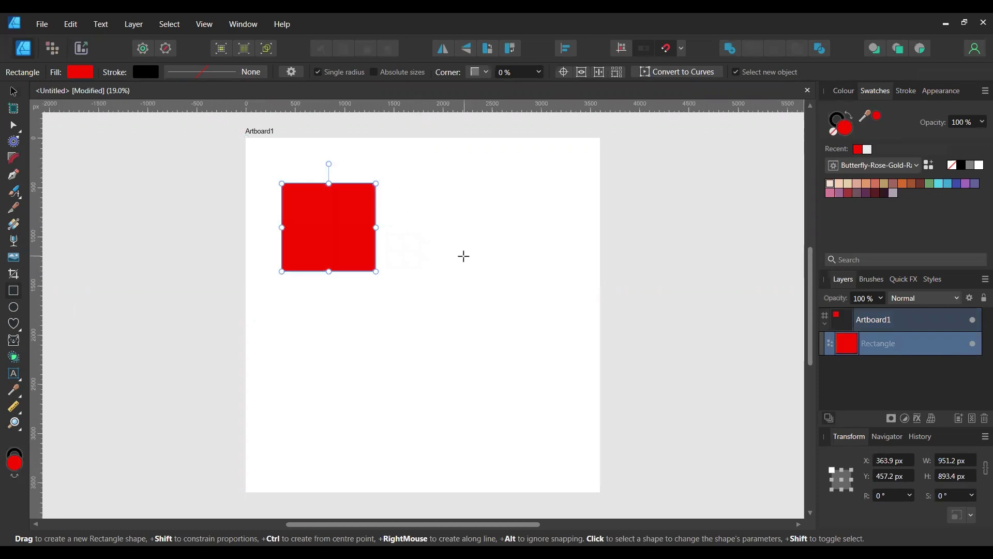
left_click(15, 93)
left_click_drag(322, 237, 100, 209)
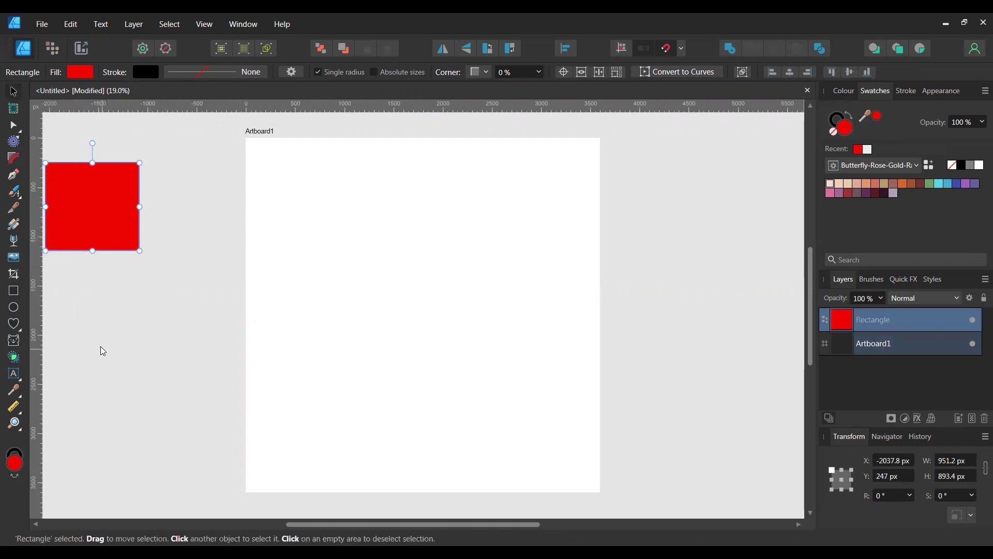
left_click_drag(108, 213, 364, 245)
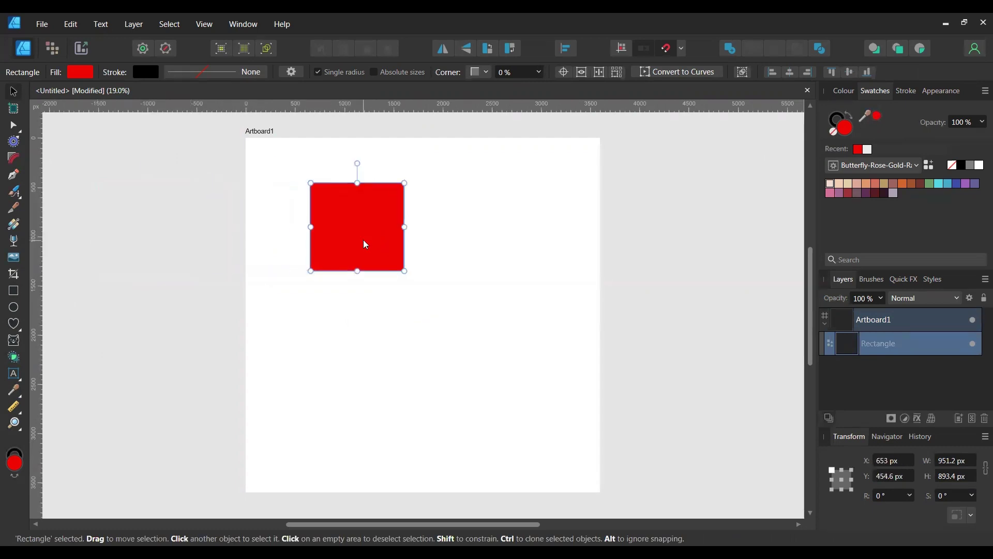
Try deleting the artboard, undo to restore it, and reselect the red rectangle.
left_click(277, 175)
left_click(262, 132)
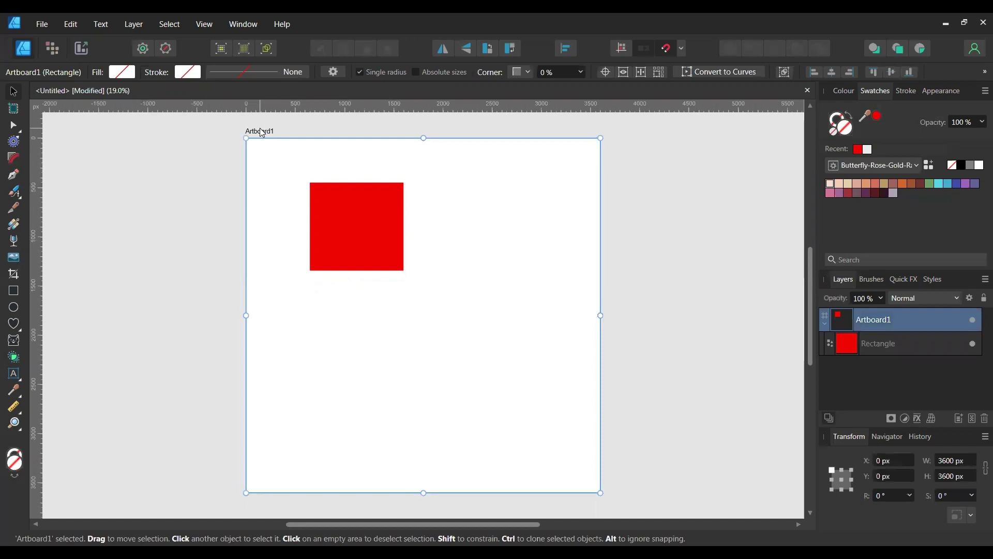
key("Delete")
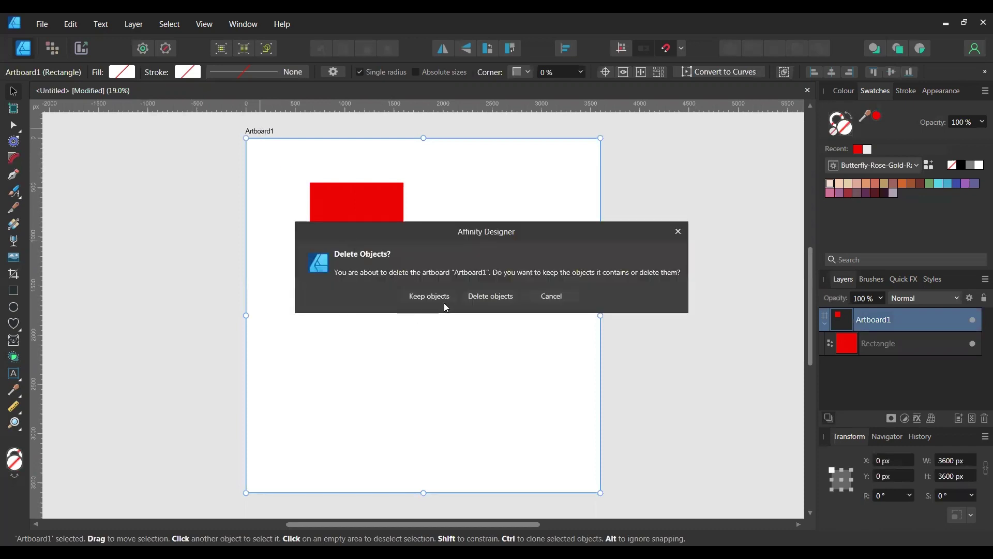
left_click(435, 298)
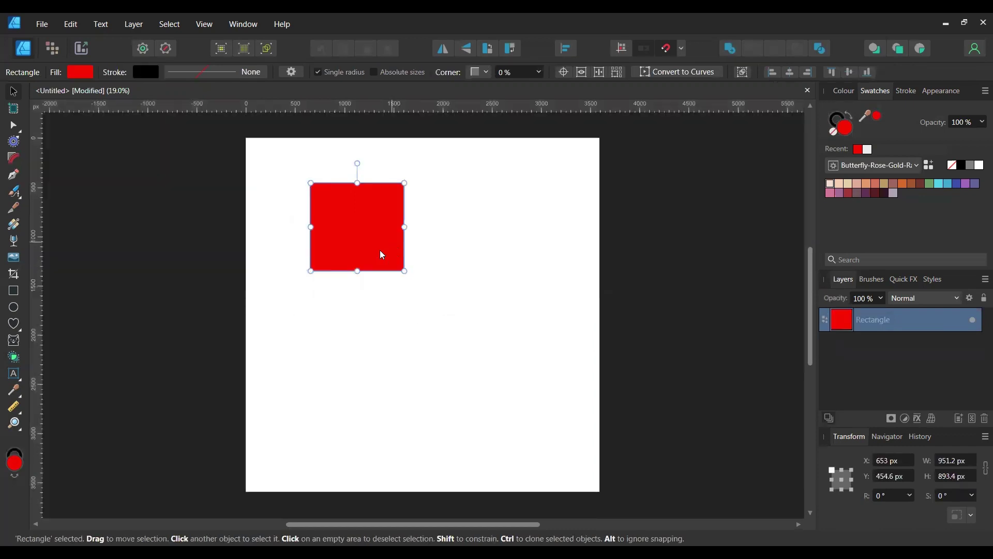
left_click_drag(380, 250, 164, 238)
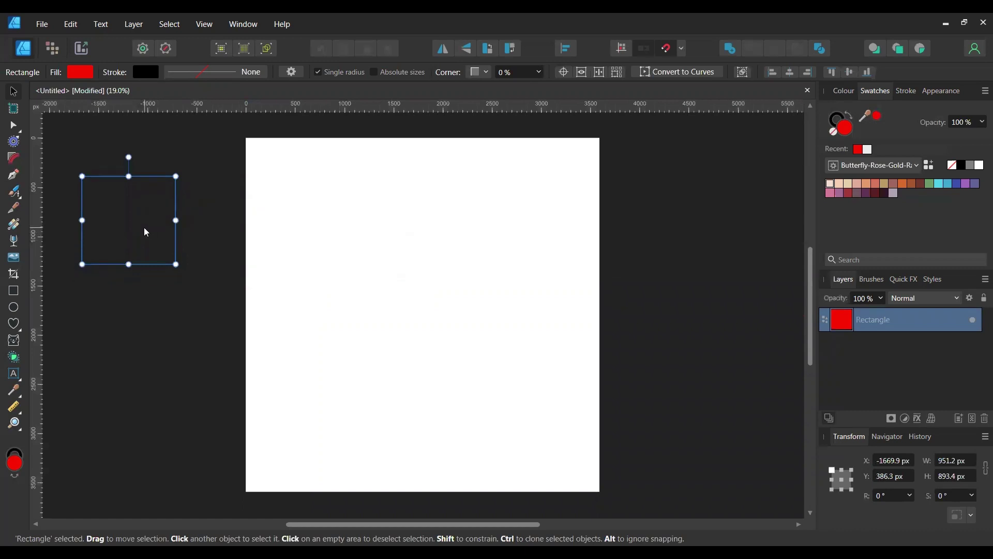
key("ctrl+z")
key("ctrl+z")
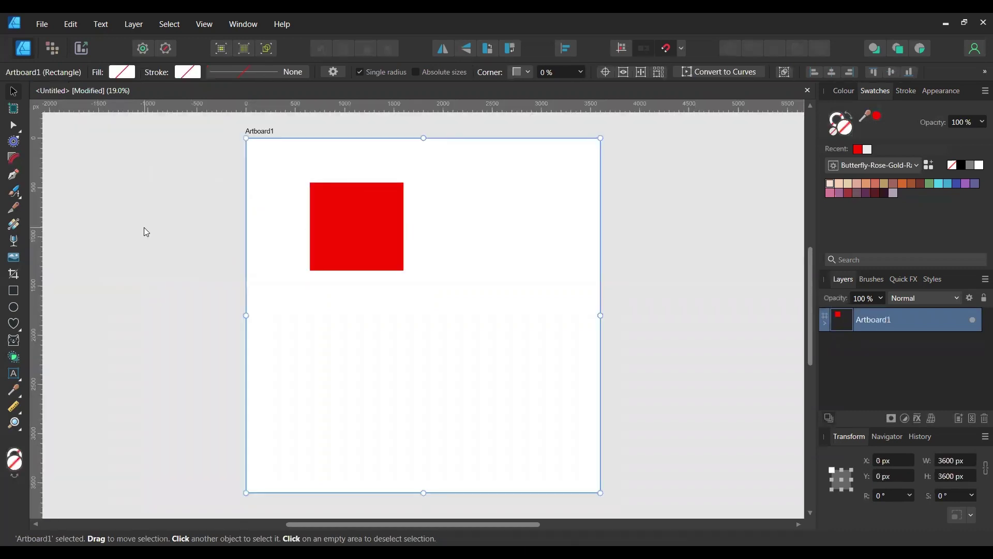
left_click(378, 226)
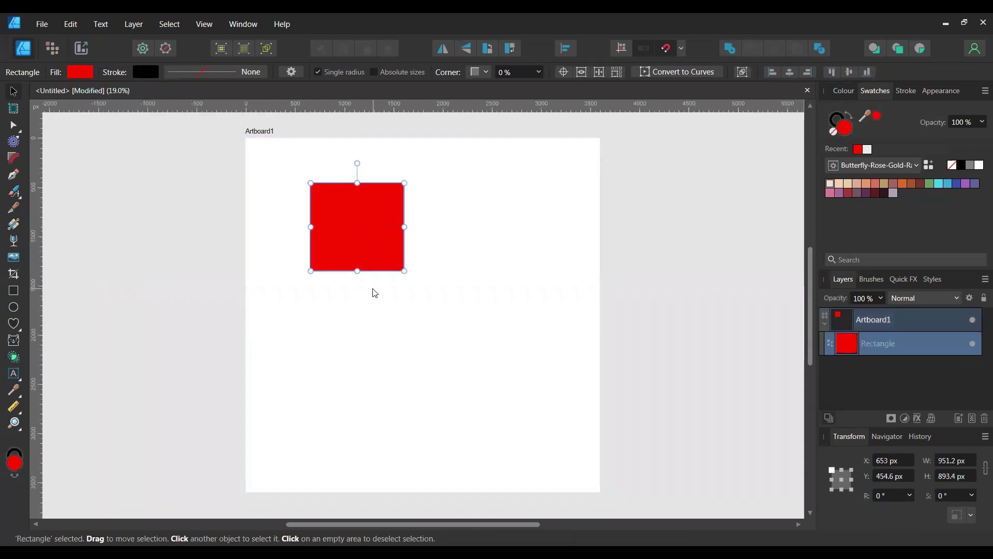
scroll(376, 293, "down", 1)
Snap the rectangle top-left as a 425.7 × 3600 px strip, adding a 99.9 px-wide copy beside it.
scroll(376, 293, "up", 1)
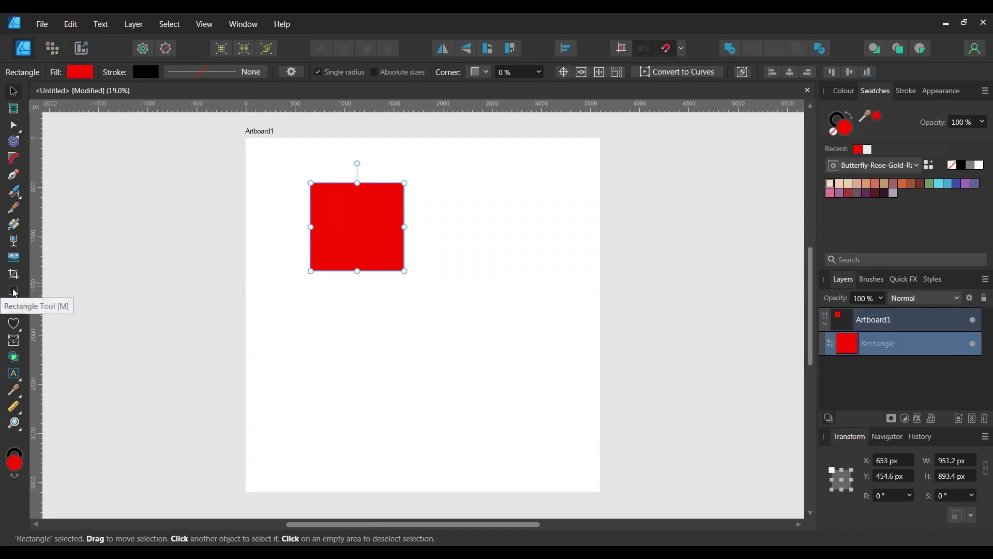
left_click_drag(370, 225, 310, 186)
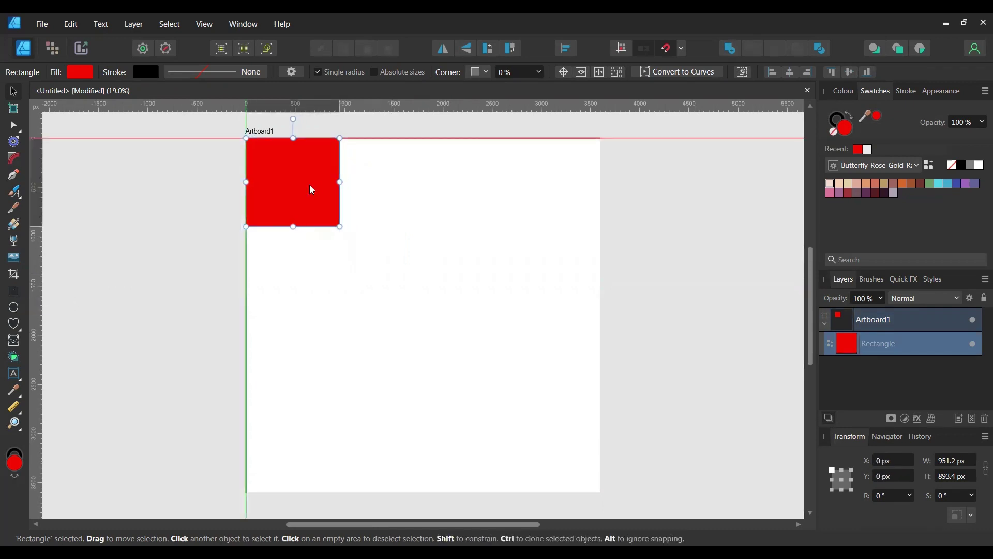
left_click_drag(339, 226, 282, 509)
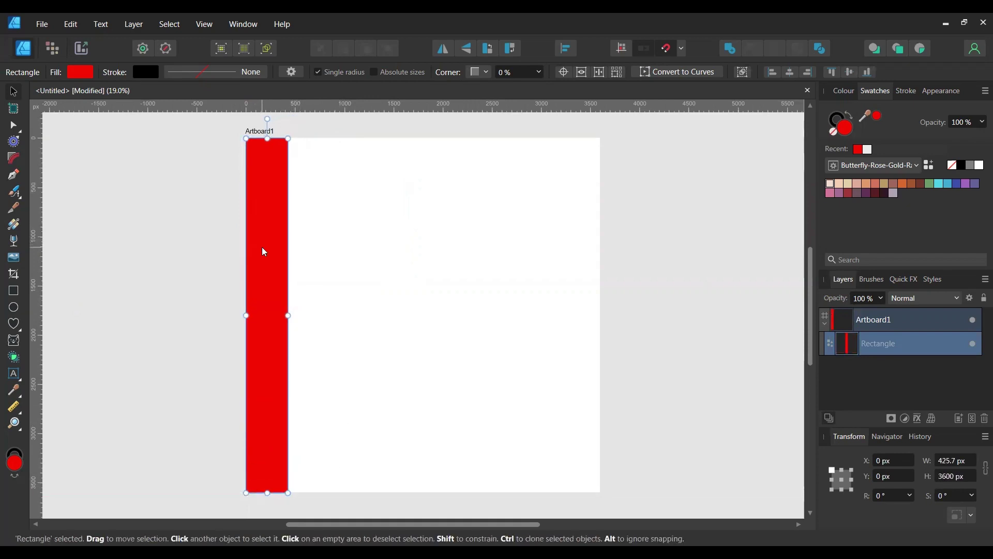
left_click_drag(275, 249, 324, 258)
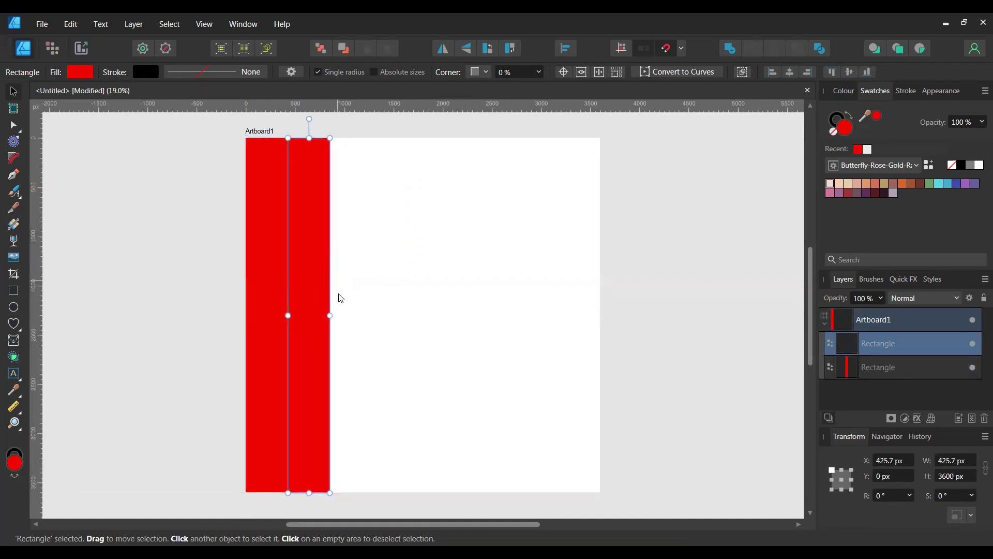
left_click_drag(330, 315, 298, 314)
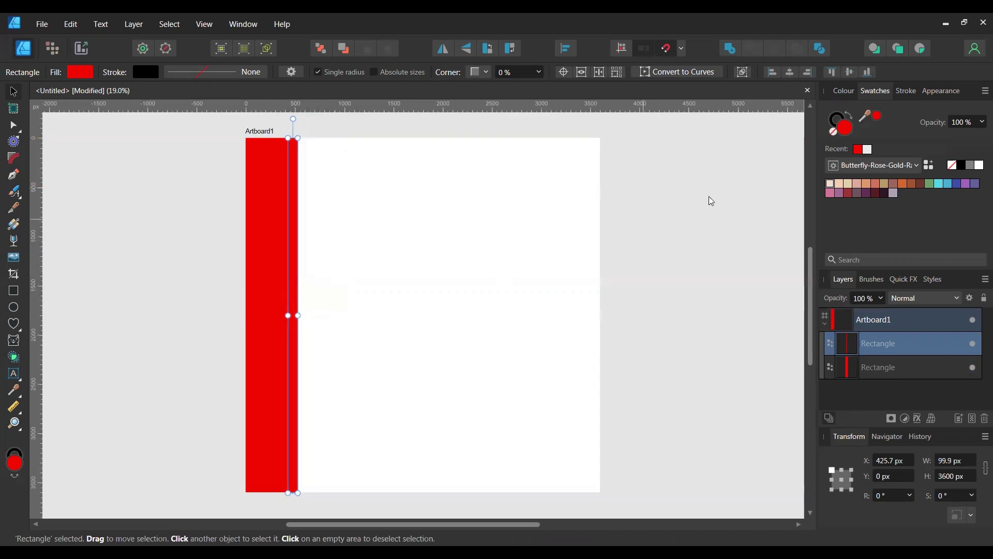
Switch Swatches to the opulence palette; colour the thin strip teal and the wide strip pale pink.
left_click(880, 167)
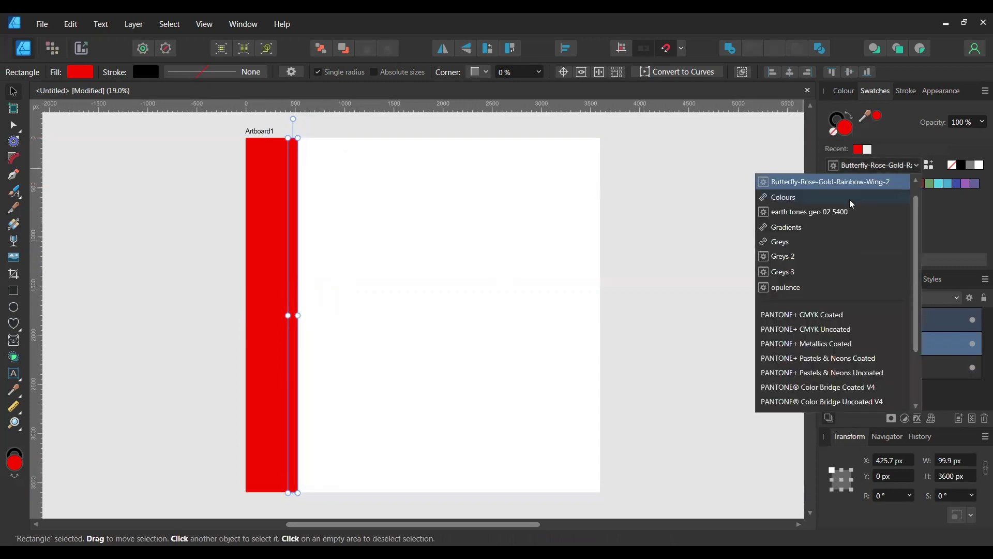
left_click(788, 289)
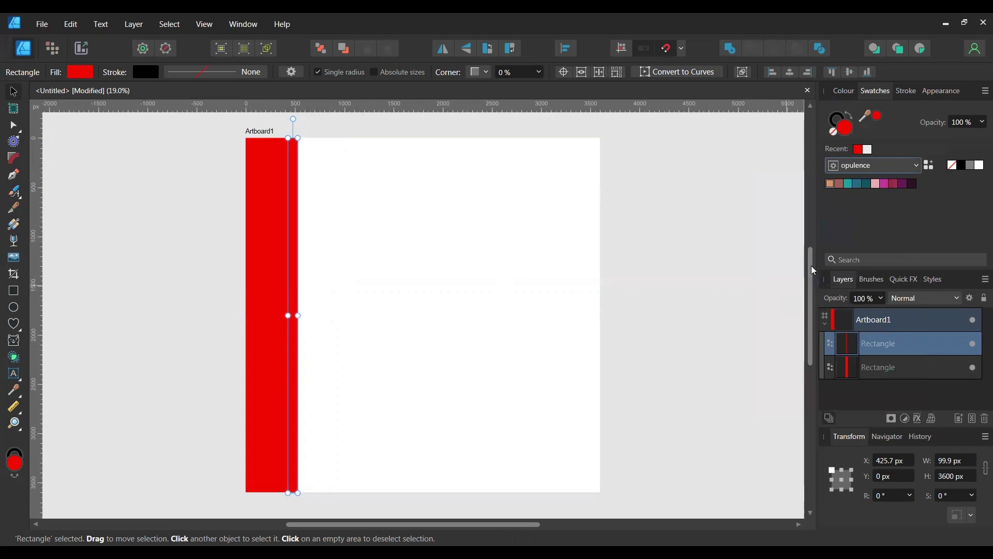
left_click(848, 183)
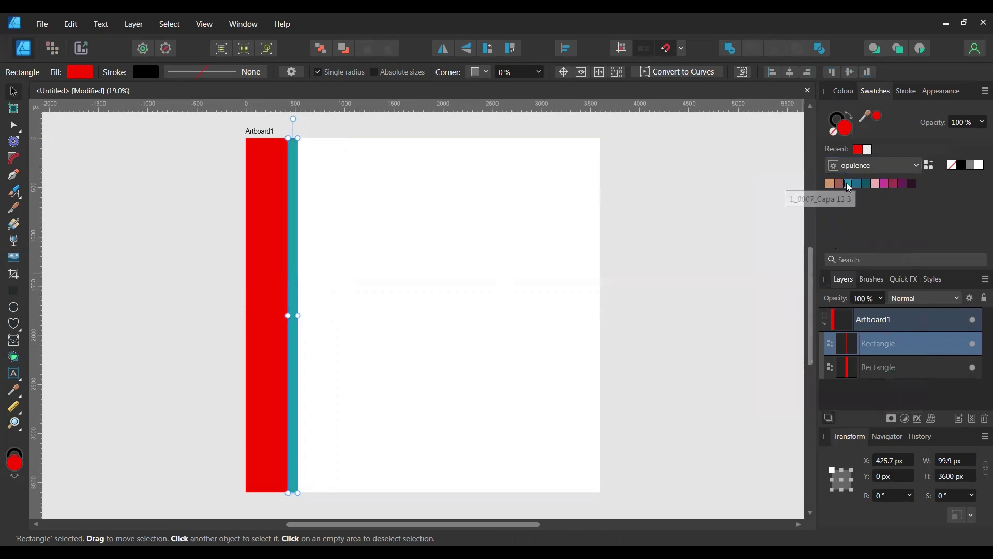
left_click(270, 190)
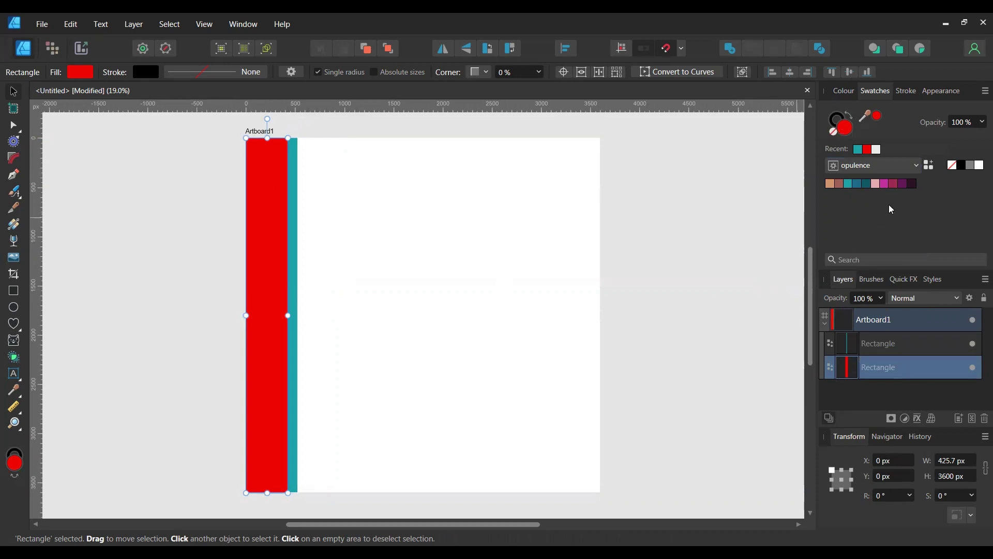
left_click(876, 184)
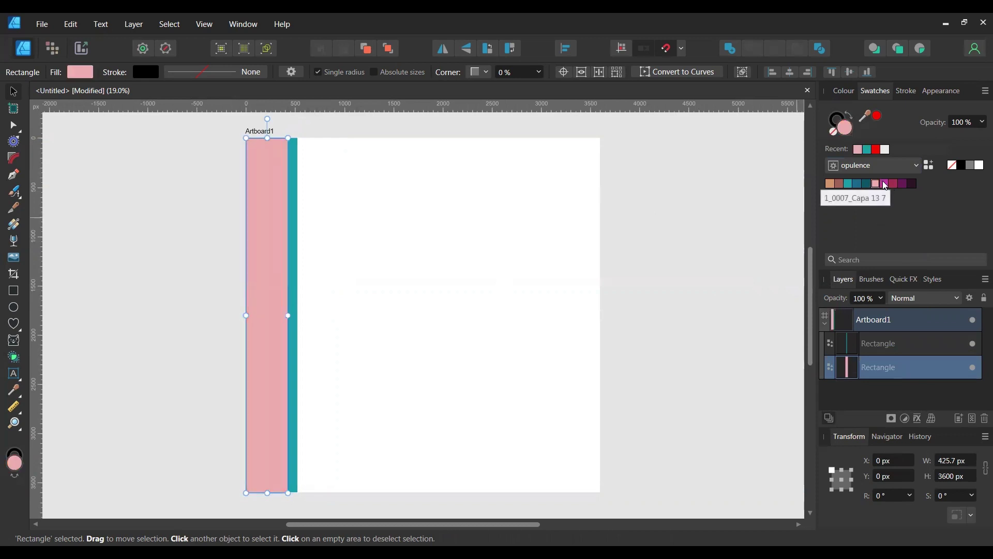
left_click(885, 184)
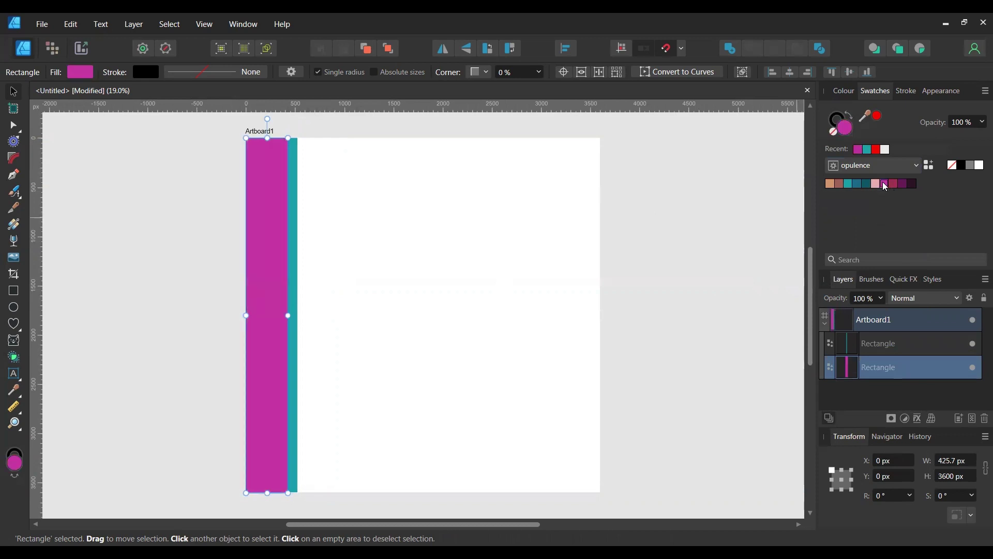
left_click(876, 185)
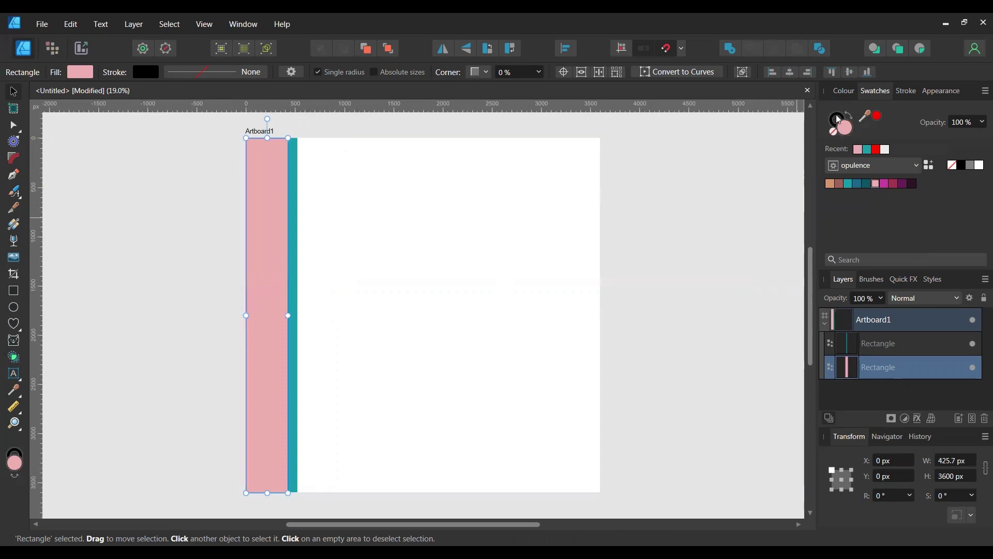
Set the stroke to None on both the pink and teal strips.
left_click(833, 136)
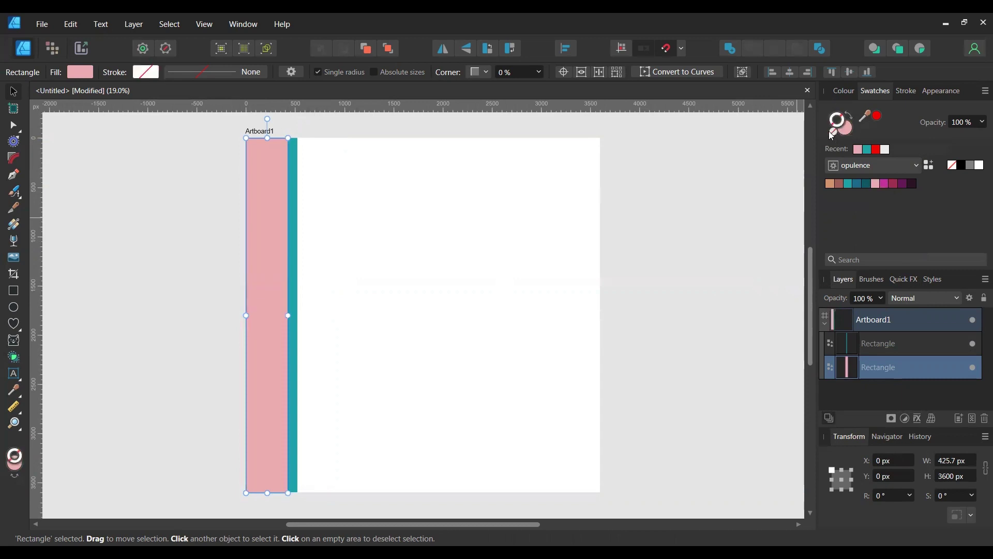
left_click(293, 179)
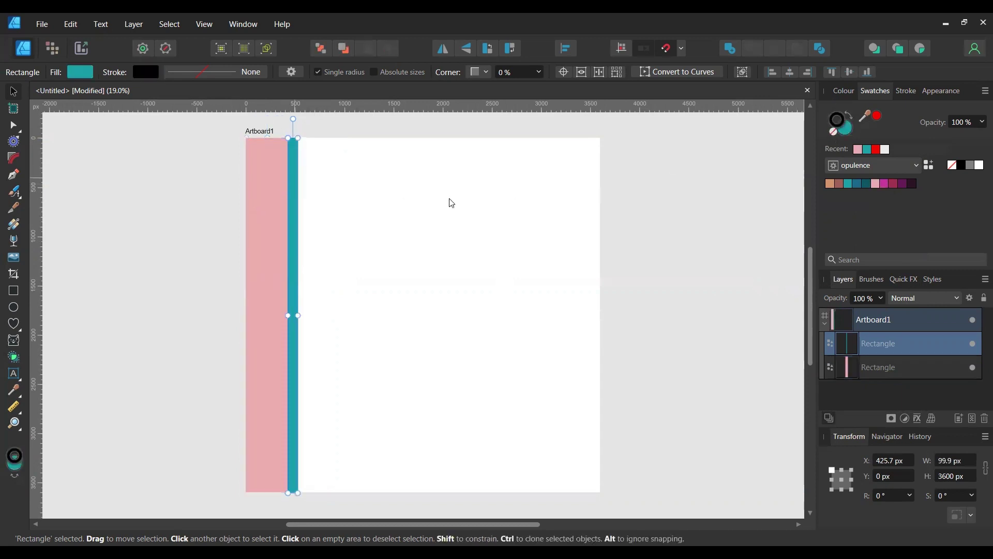
left_click(831, 135)
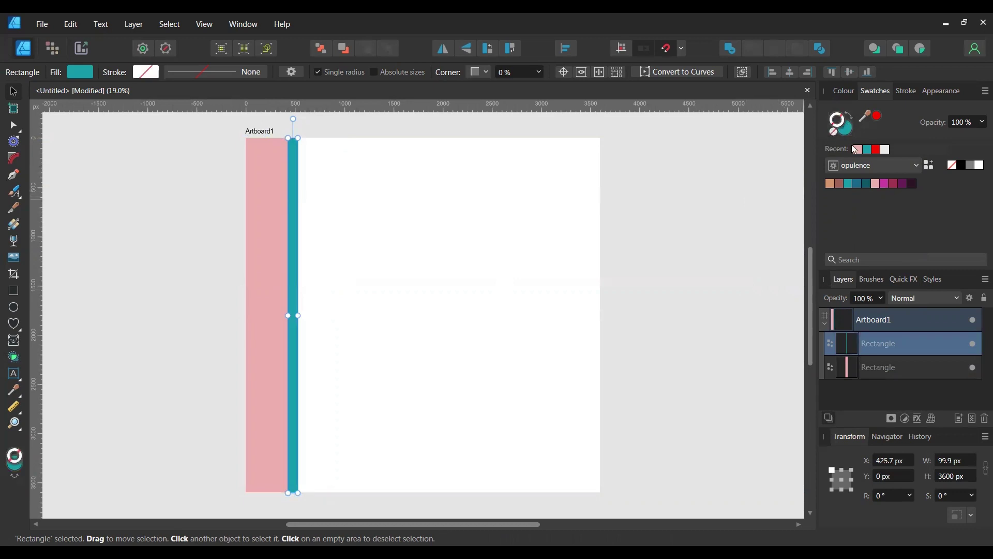
left_click(284, 219)
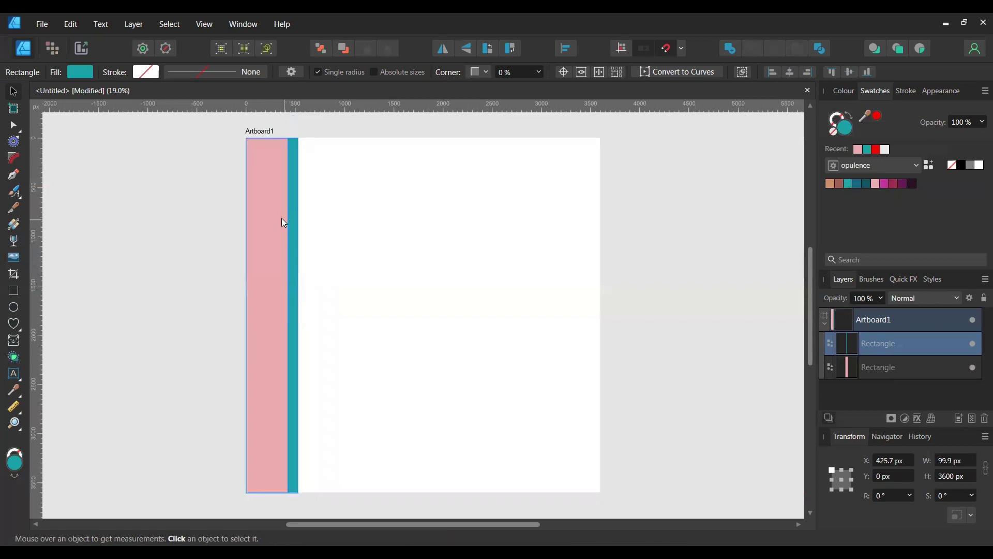
Duplicate the pink strip into a narrow tan stripe and a wider dark-teal stripe beside the teal one.
left_click_drag(278, 220, 306, 221)
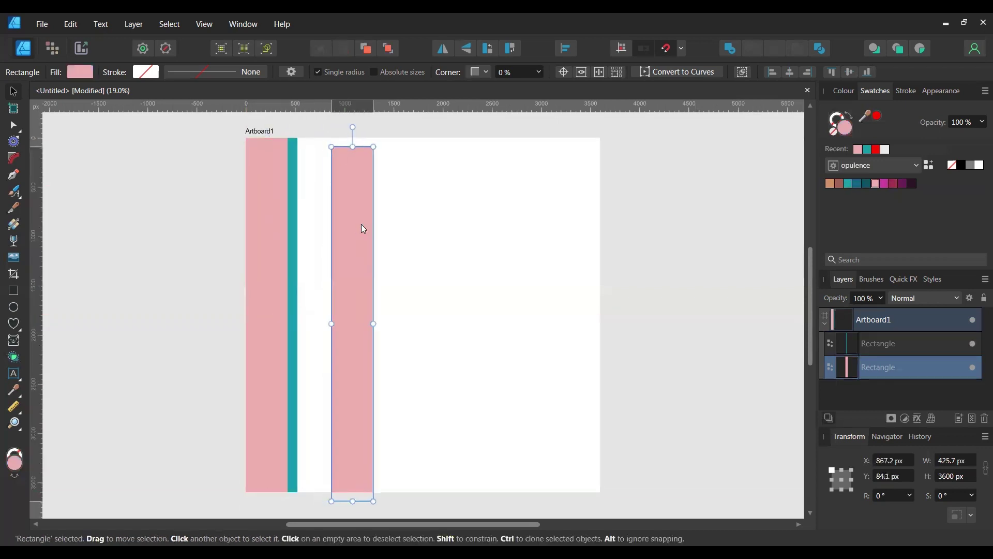
key("ctrl+j")
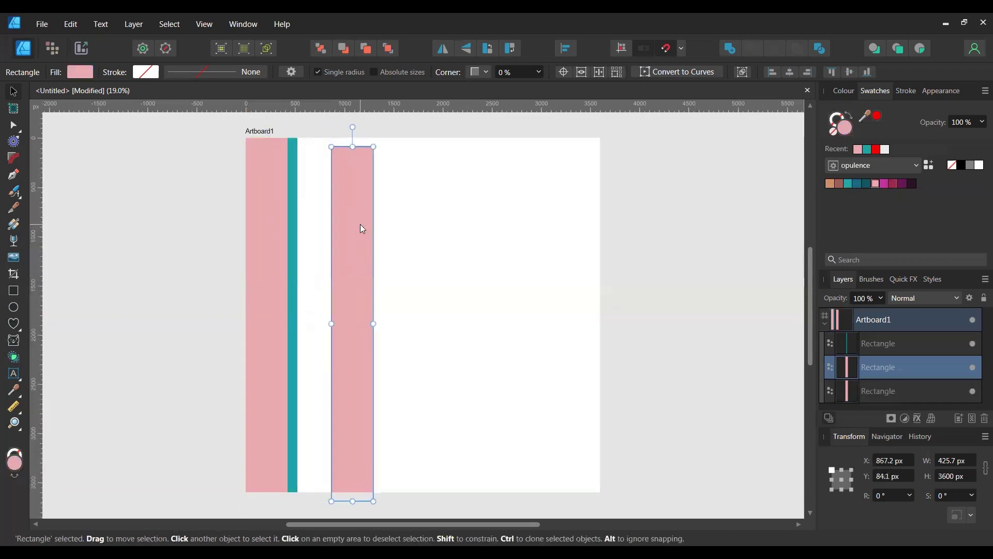
left_click_drag(352, 236, 321, 231)
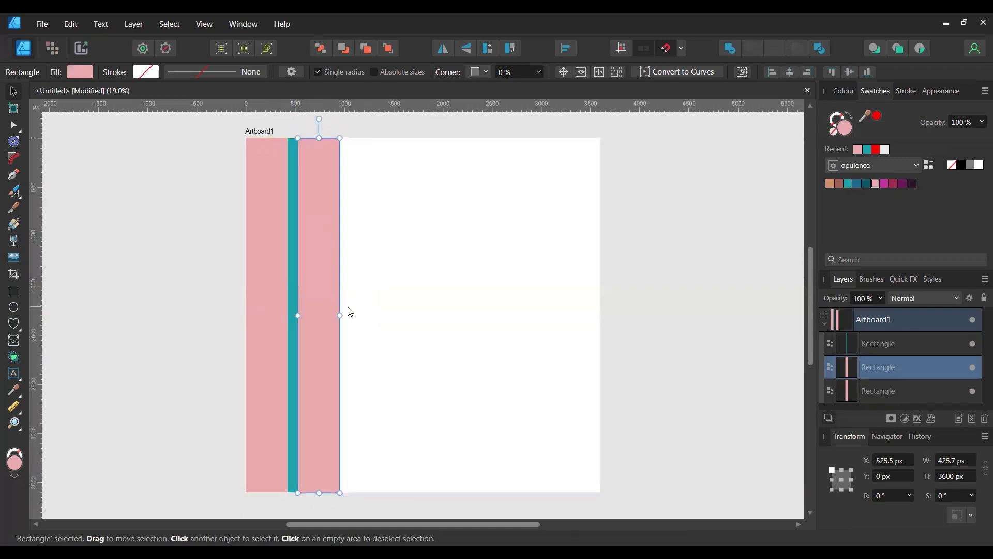
left_click_drag(340, 314, 320, 317)
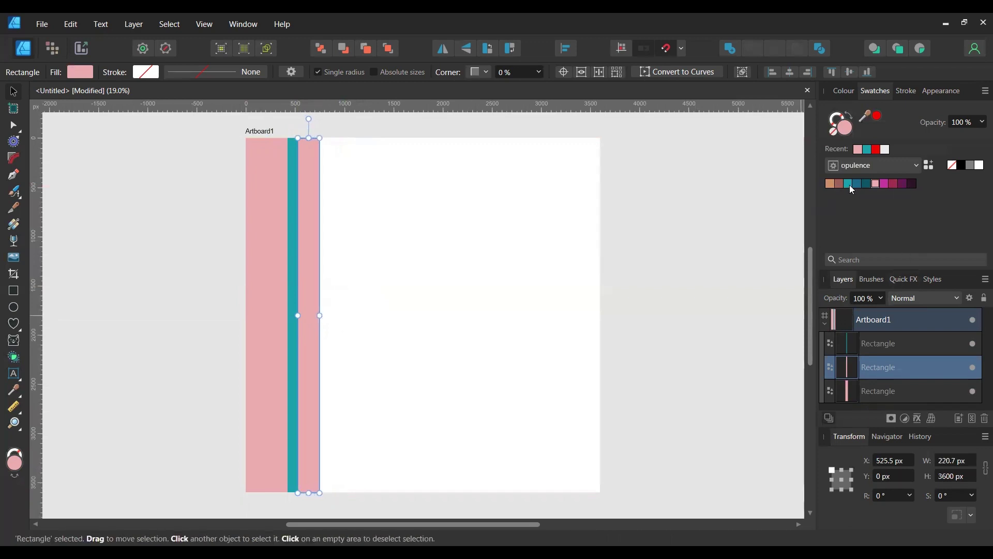
left_click(831, 184)
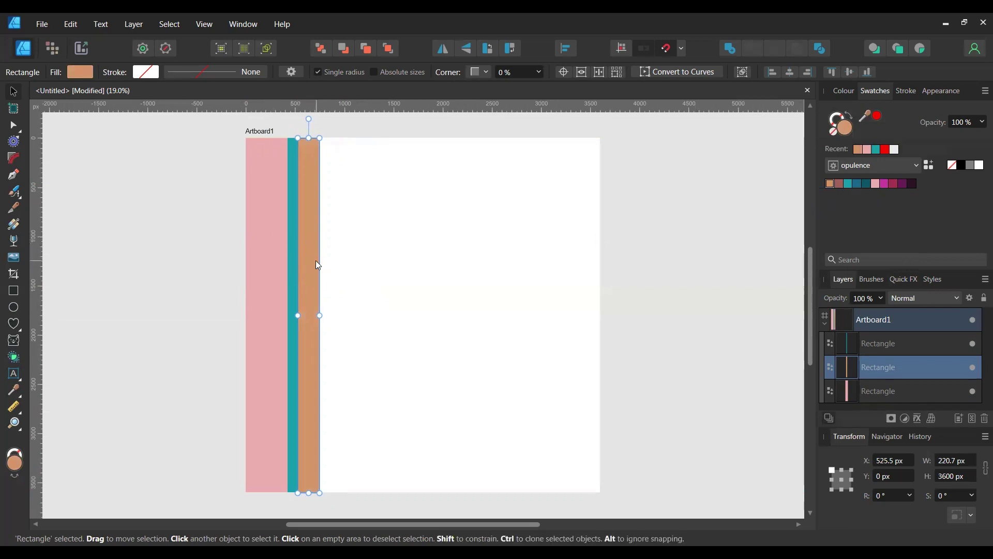
mouse_move(315, 259)
left_mouse_down()
mouse_move(351, 261)
mouse_move(341, 263)
left_mouse_up()
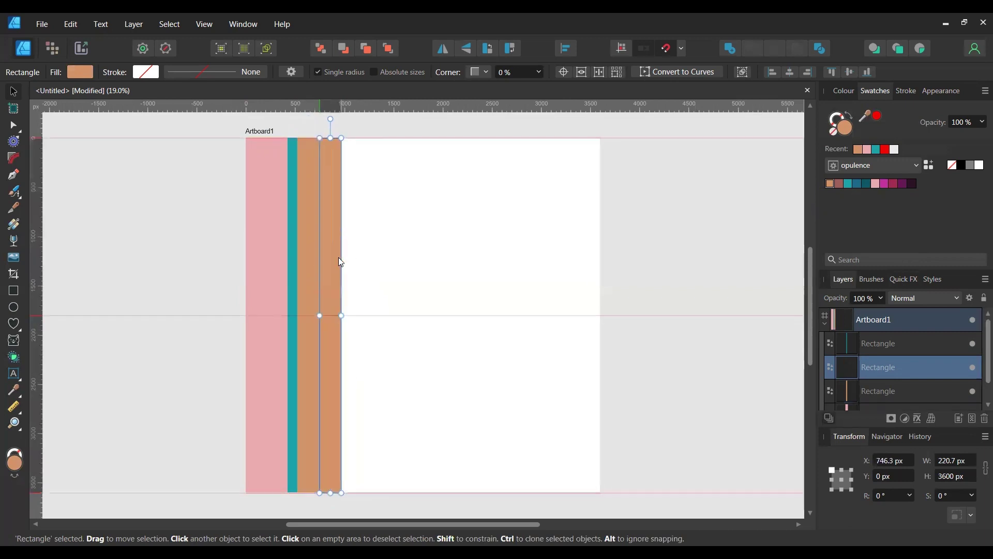
mouse_move(342, 315)
left_mouse_down()
mouse_move(370, 321)
mouse_move(358, 319)
left_mouse_up()
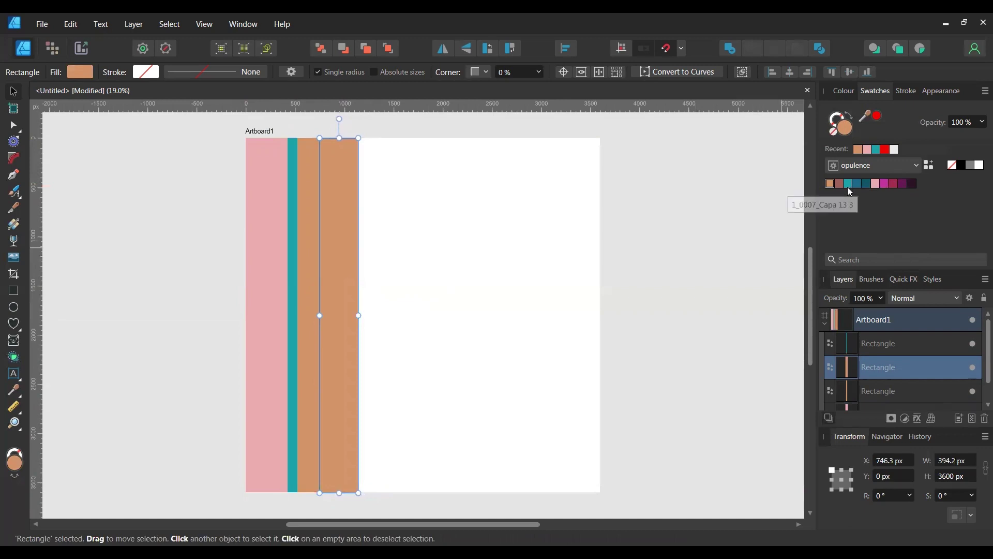
left_click(884, 184)
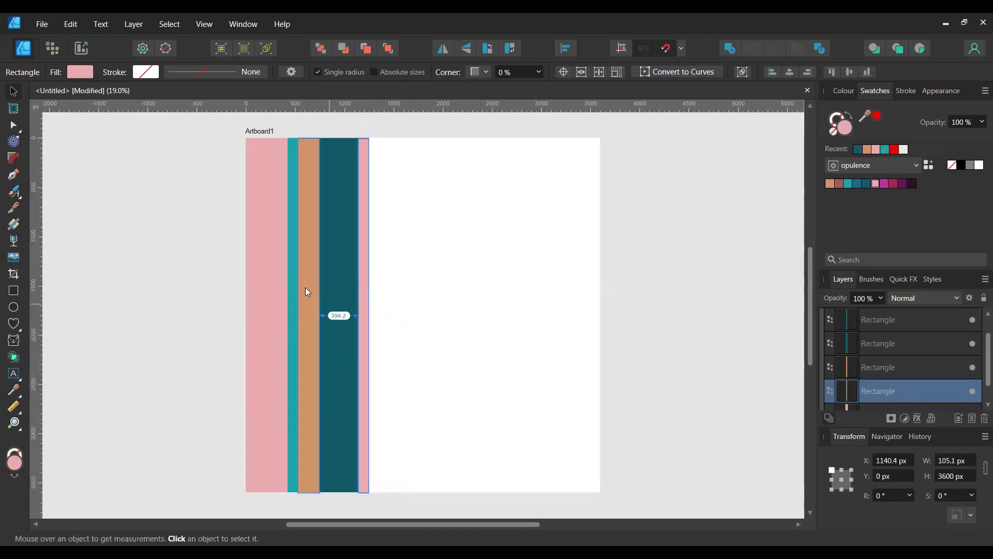
Clone more pink, teal, tan and dark-teal stripes rightward, ending with a 417.8 px dark-teal strip.
mouse_move(307, 292)
left_mouse_down()
mouse_move(378, 292)
mouse_move(447, 316)
mouse_move(412, 315)
left_mouse_up()
left_click(320, 288)
left_click(265, 269)
mouse_move(266, 269)
left_mouse_down()
mouse_move(464, 289)
mouse_move(510, 315)
left_mouse_up()
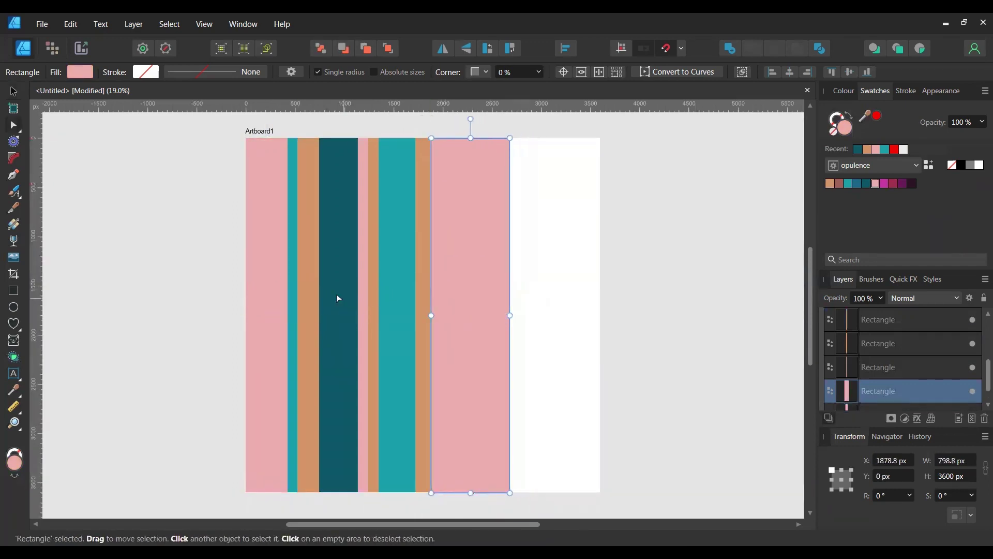
mouse_move(337, 297)
left_mouse_down()
mouse_move(550, 312)
mouse_move(511, 315)
left_mouse_up()
mouse_move(389, 290)
left_mouse_down()
mouse_move(540, 291)
mouse_move(538, 315)
left_mouse_up()
left_click_drag(308, 291, 549, 290)
mouse_move(344, 284)
left_mouse_down()
mouse_move(584, 271)
mouse_move(575, 275)
mouse_move(580, 280)
left_mouse_up()
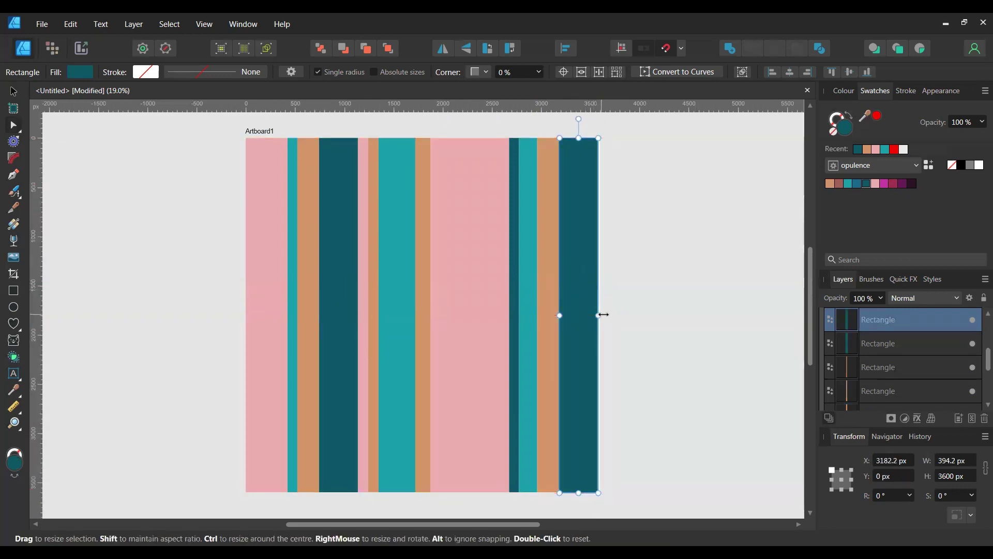
left_click_drag(599, 315, 604, 314)
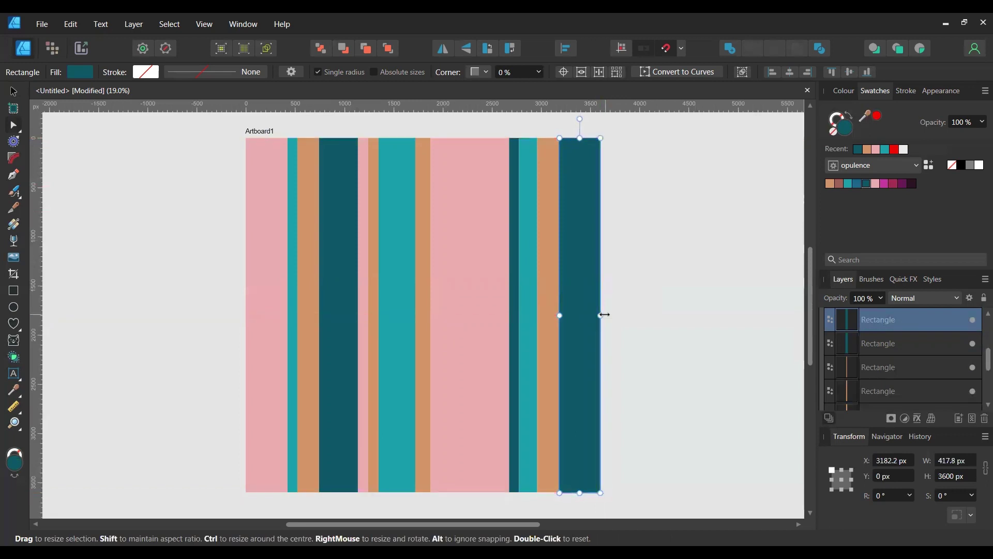
Marquee-select all 13 stripe rectangles on Artboard1 and group them with Ctrl+G.
left_click(149, 207)
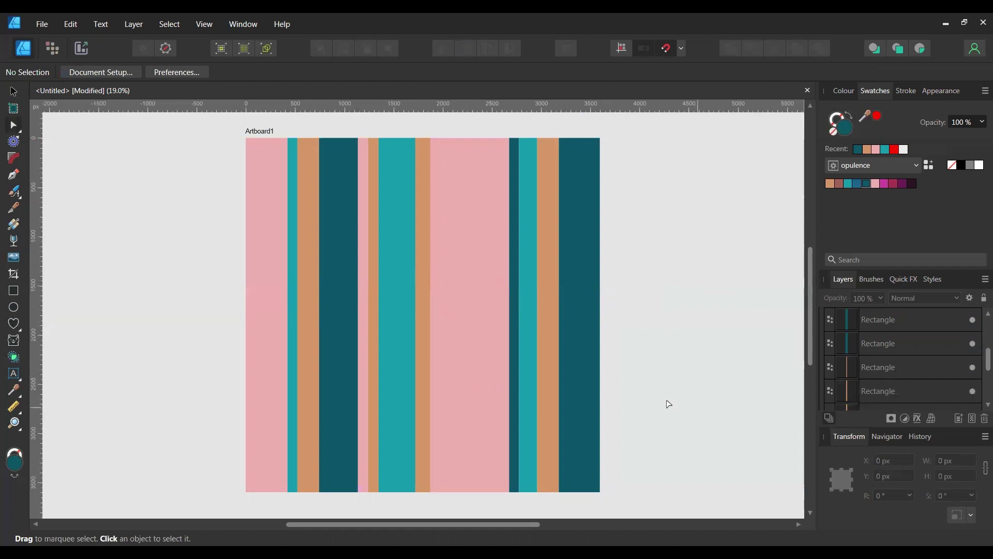
left_click_drag(210, 128, 677, 517)
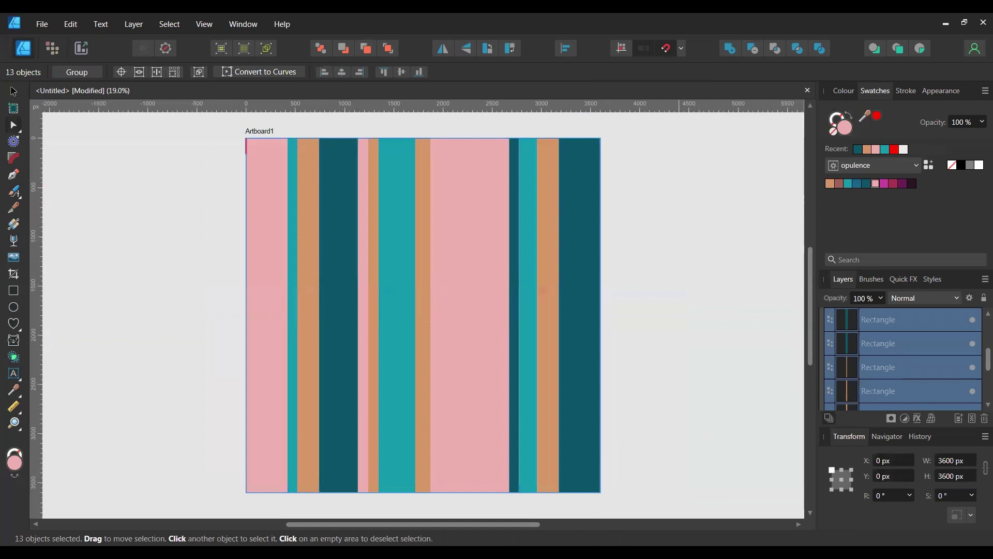
key("ctrl+g")
key("a")
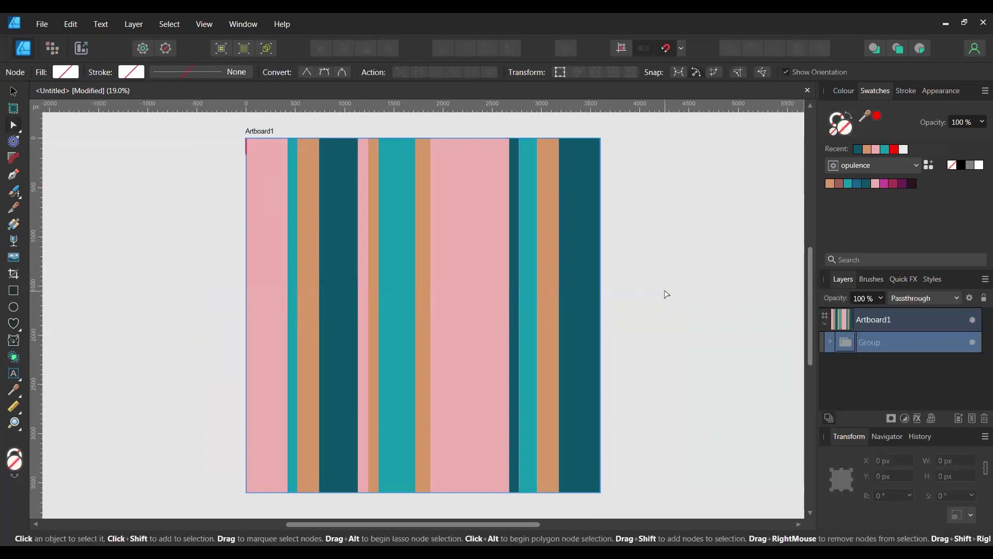
left_click(135, 25)
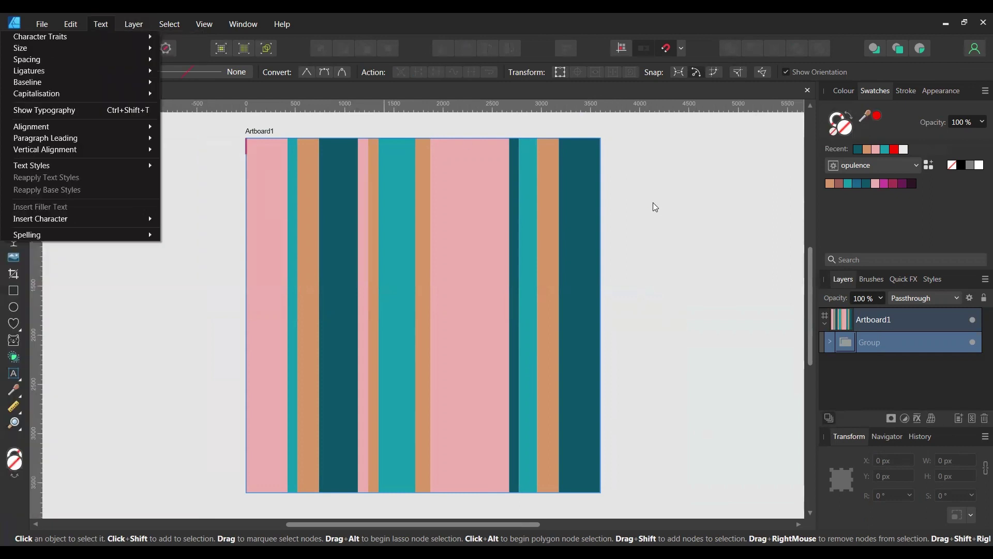
left_click(637, 264)
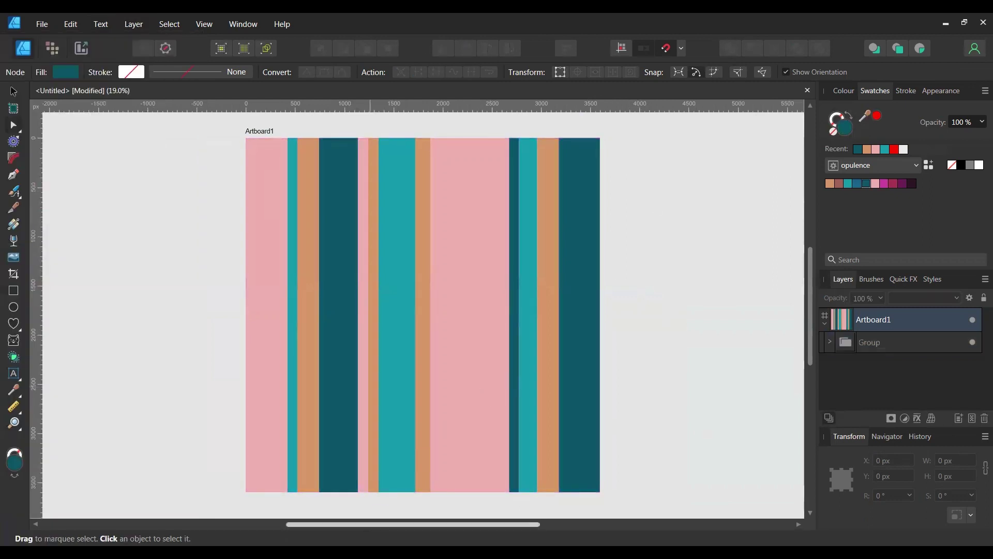
left_click_drag(372, 524, 305, 523)
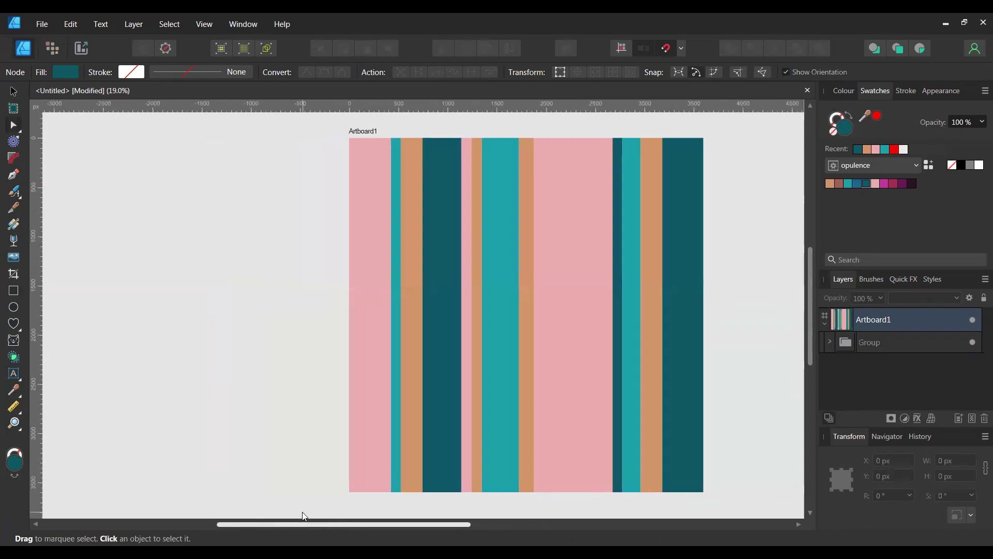
Select the whole stripe Group in the Layers panel and duplicate it with Ctrl+J.
left_click(503, 252)
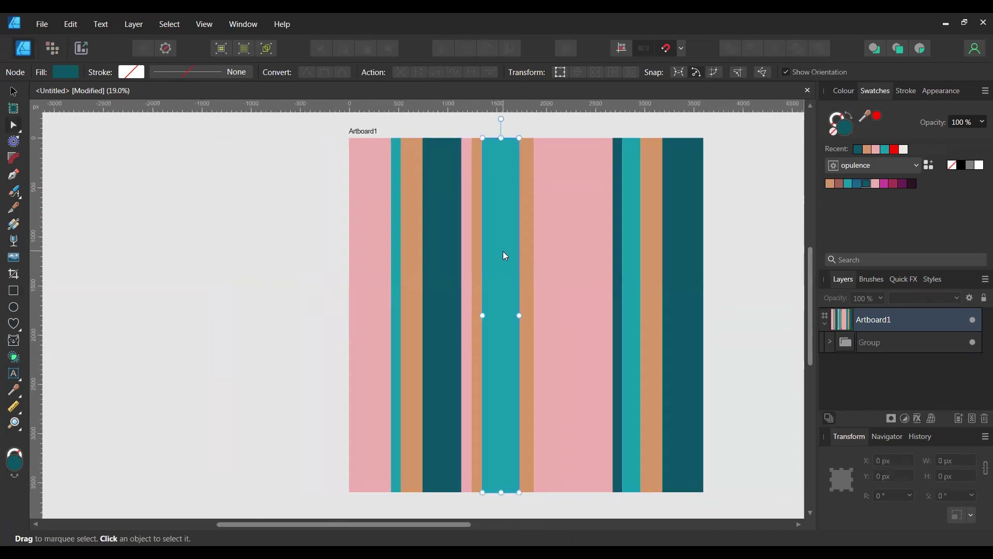
left_click(830, 342)
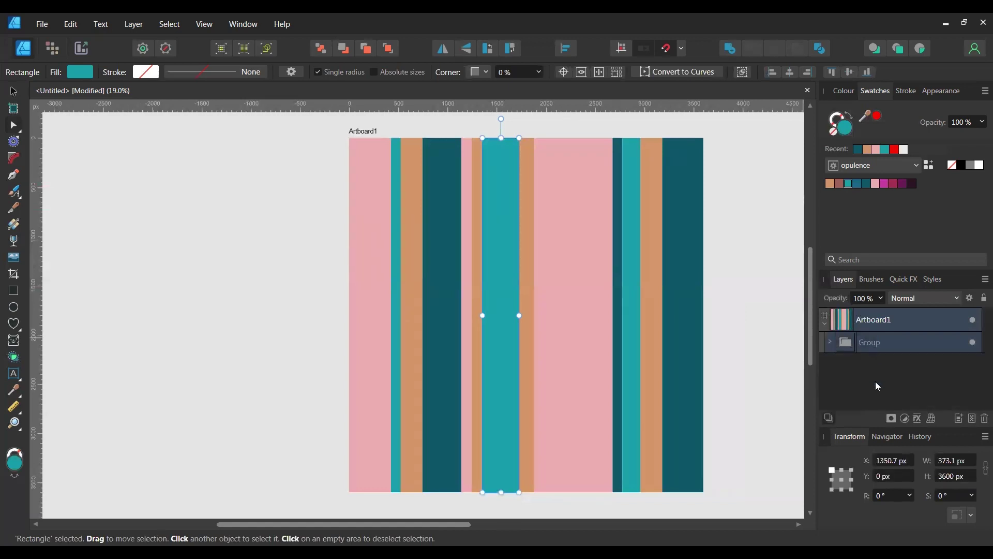
left_click(889, 343)
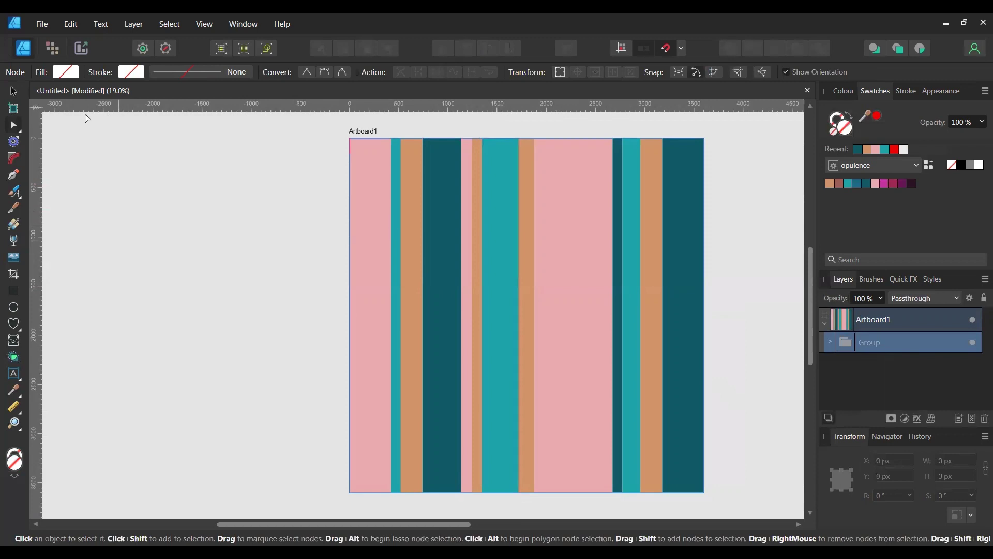
left_click(14, 92)
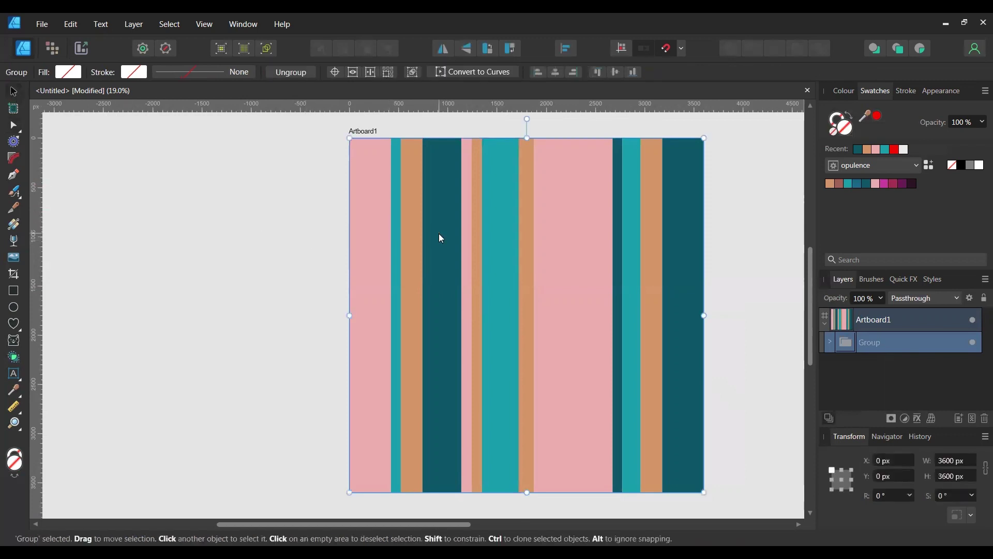
key("ctrl+j")
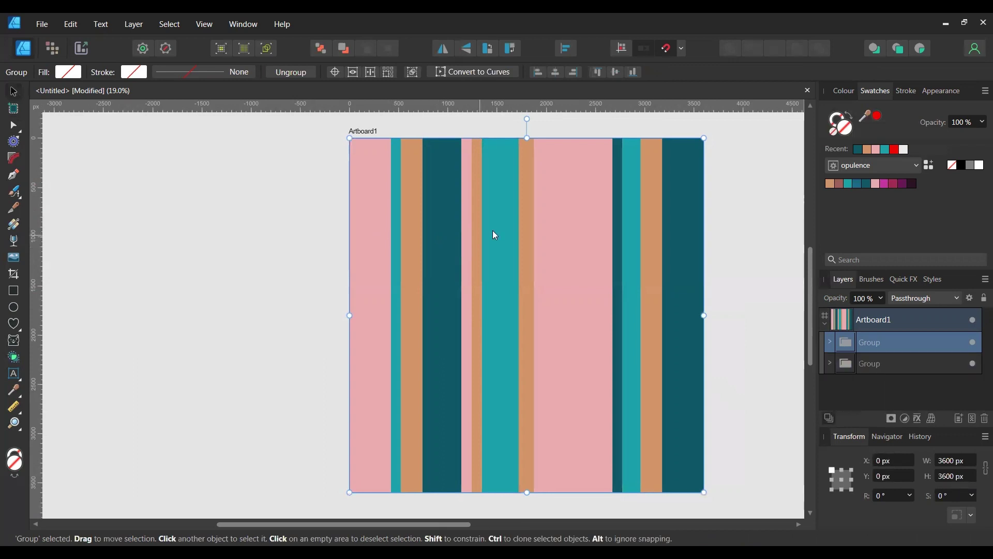
Try a 90° rotation on the copied group, then undo back to 0°.
left_click(879, 494)
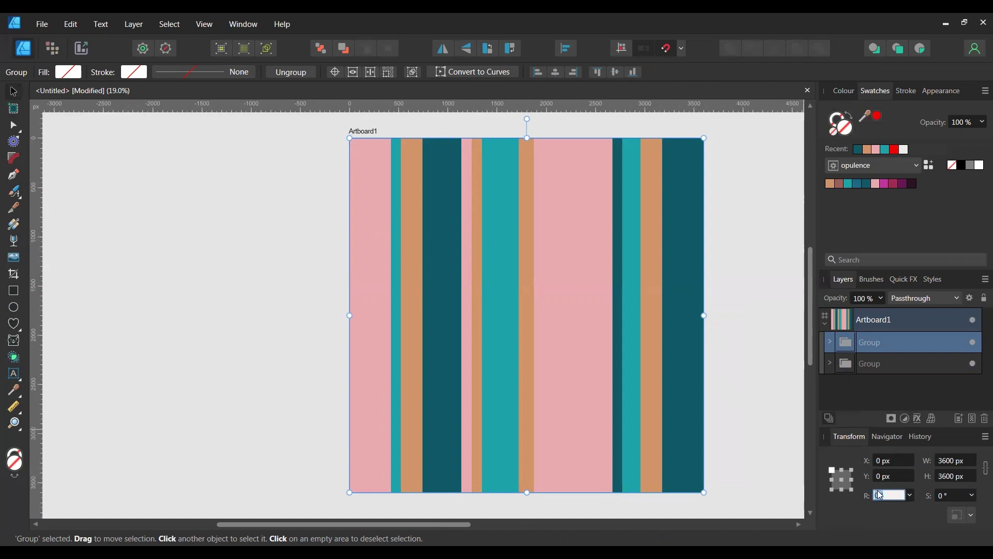
type("90")
key("Return")
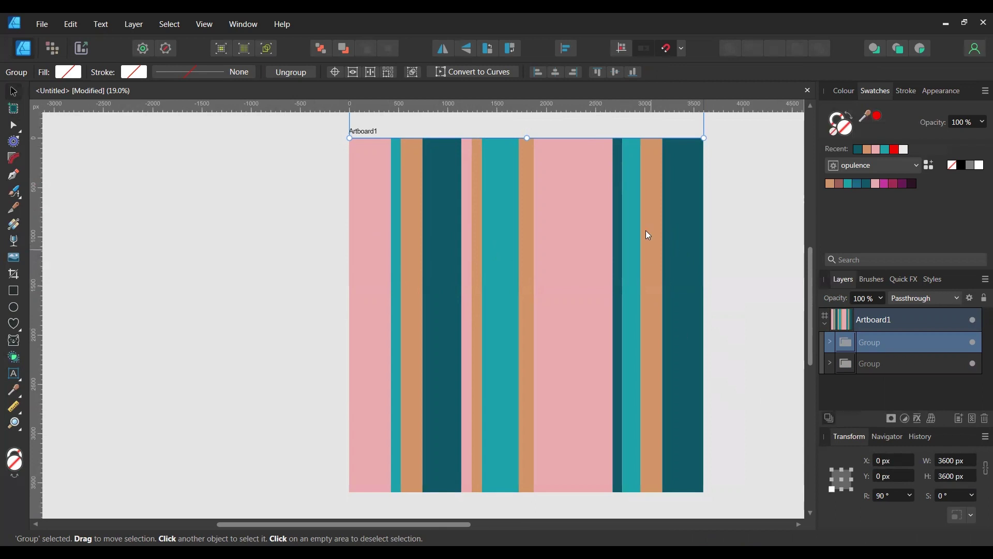
scroll(636, 223, "up", 3)
scroll(632, 210, "down", 2)
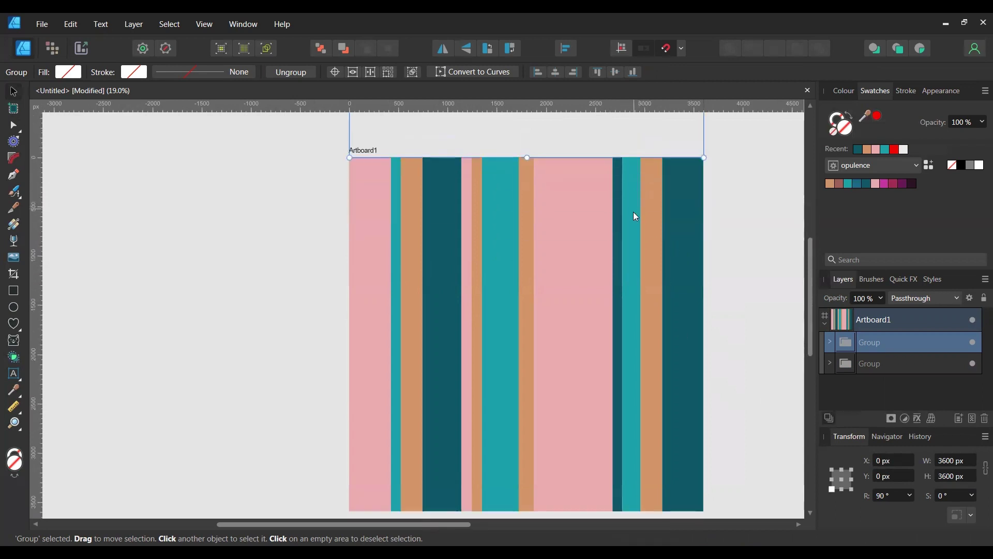
key("ctrl+z")
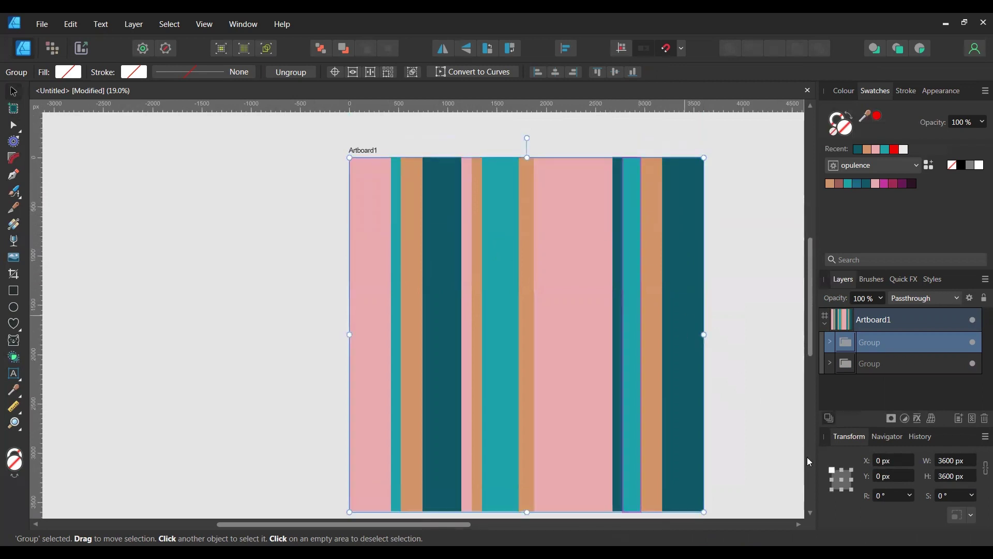
Rotate the copied stripe group 90° around its centre and set its opacity to 50%.
left_click(841, 481)
left_click(890, 495)
type("6")
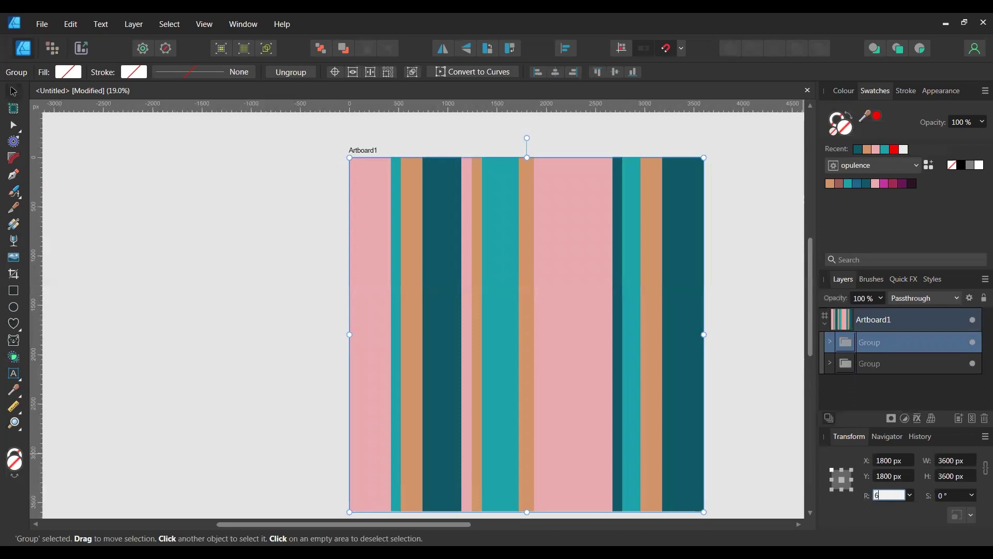
type("0")
key("Return")
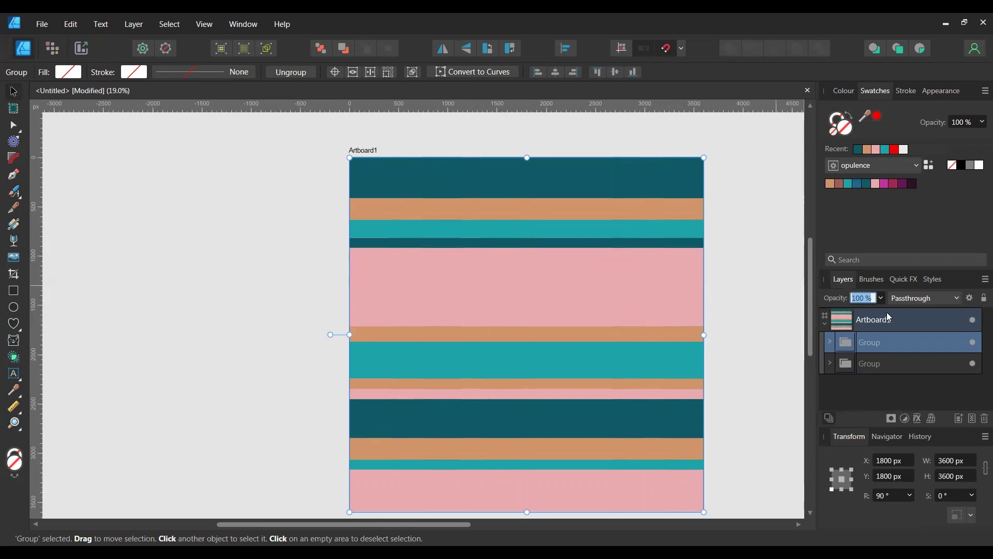
type("50")
key("Return")
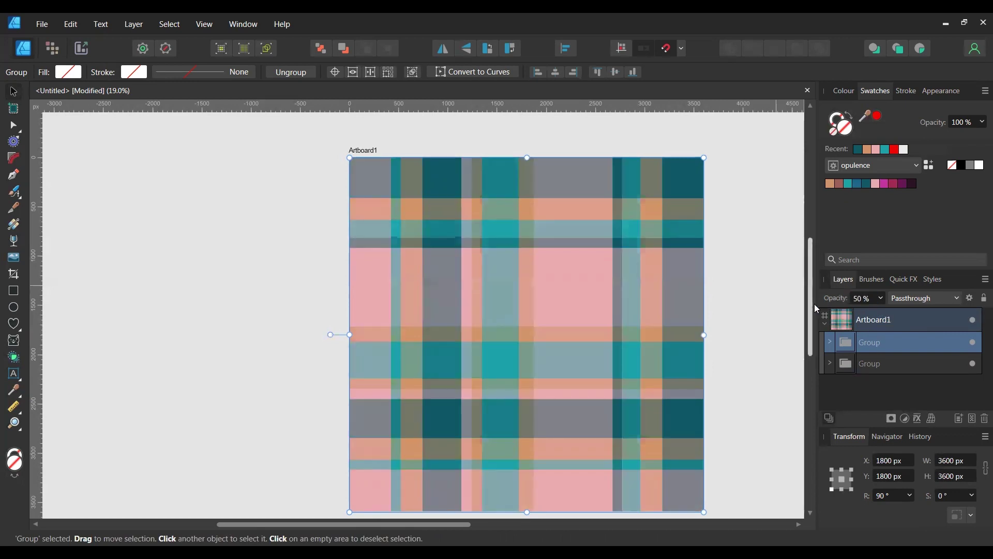
Drag the rotated horizontal-stripe group off the artboard to the left, undoing a mistaken move first.
left_click(863, 370)
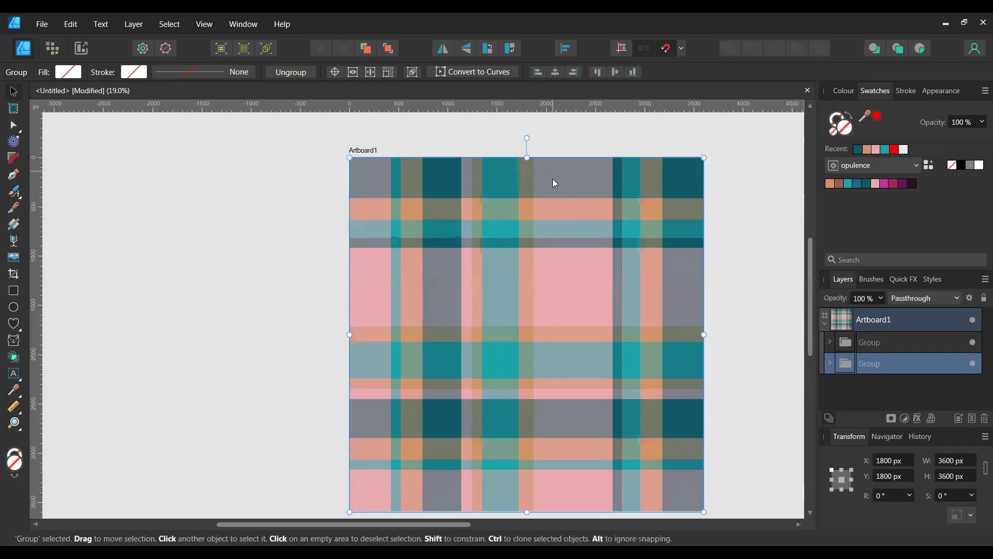
left_click_drag(552, 179, 97, 166)
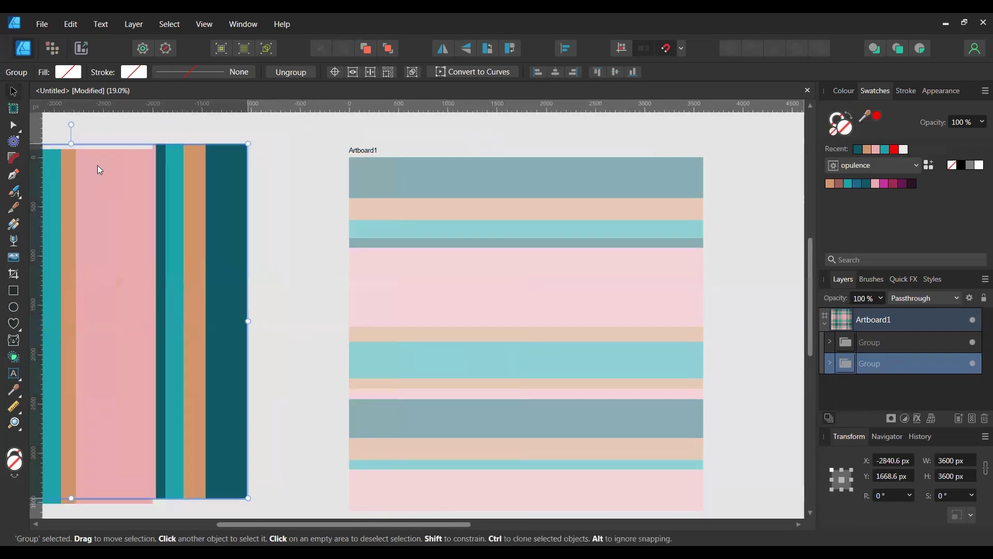
key("ctrl+z")
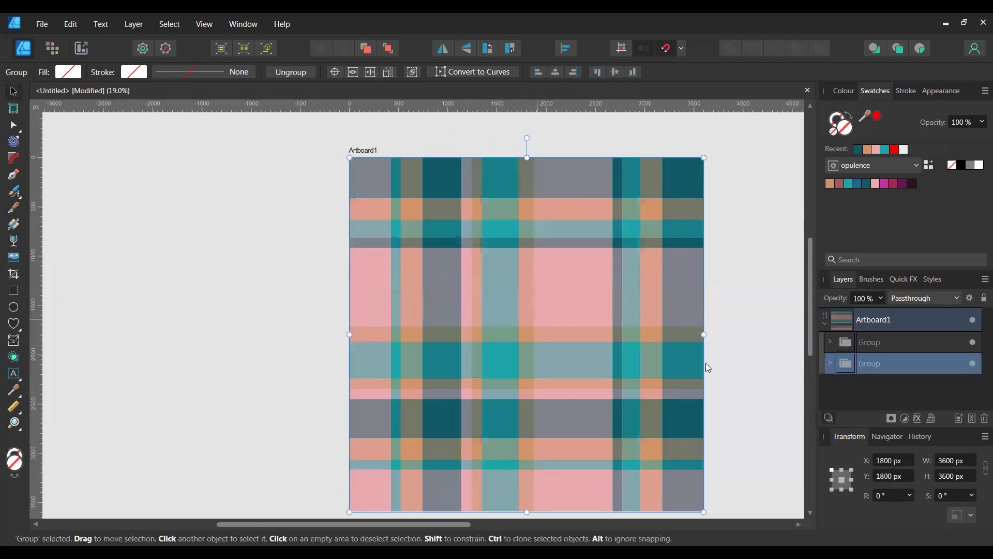
left_click(894, 341)
left_click_drag(587, 268, 161, 274)
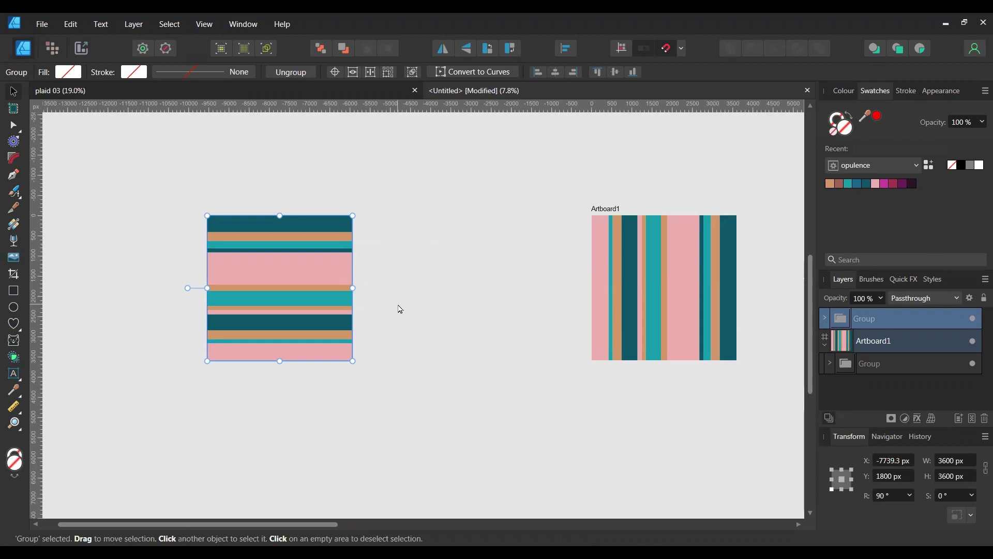
Draw a tall thin rectangle left of the stripes and set its width to 25 px.
left_click(18, 293)
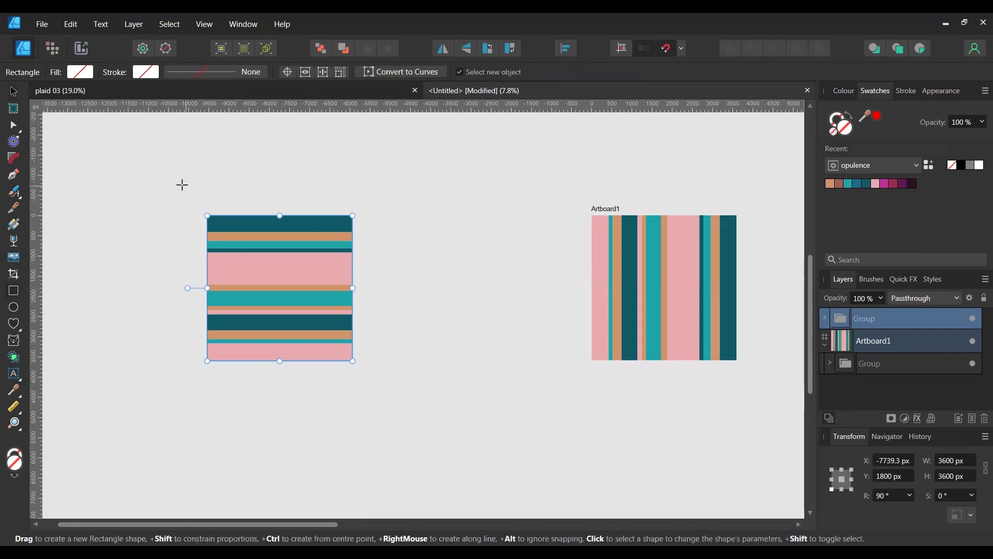
left_click_drag(183, 169, 181, 432)
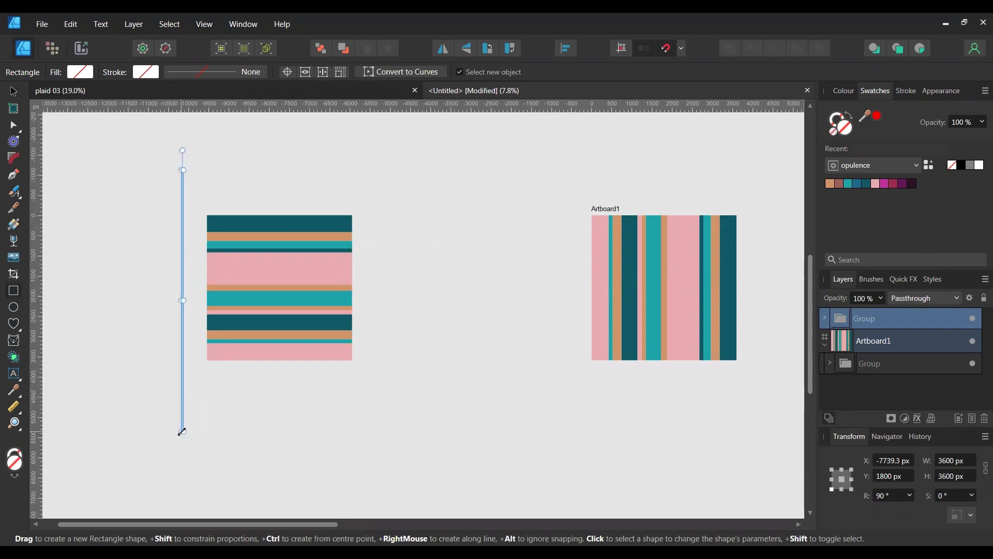
left_click(946, 458)
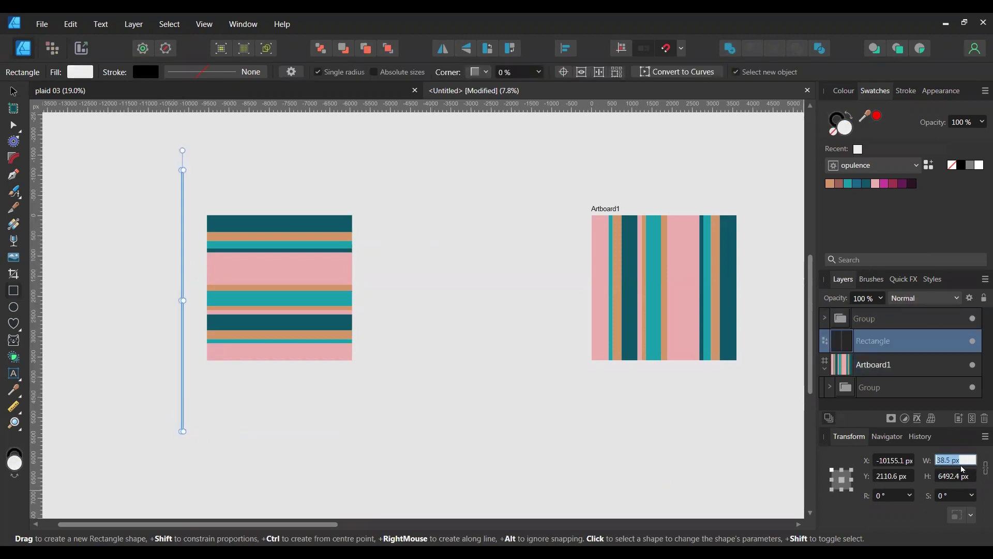
type("25")
key("Return")
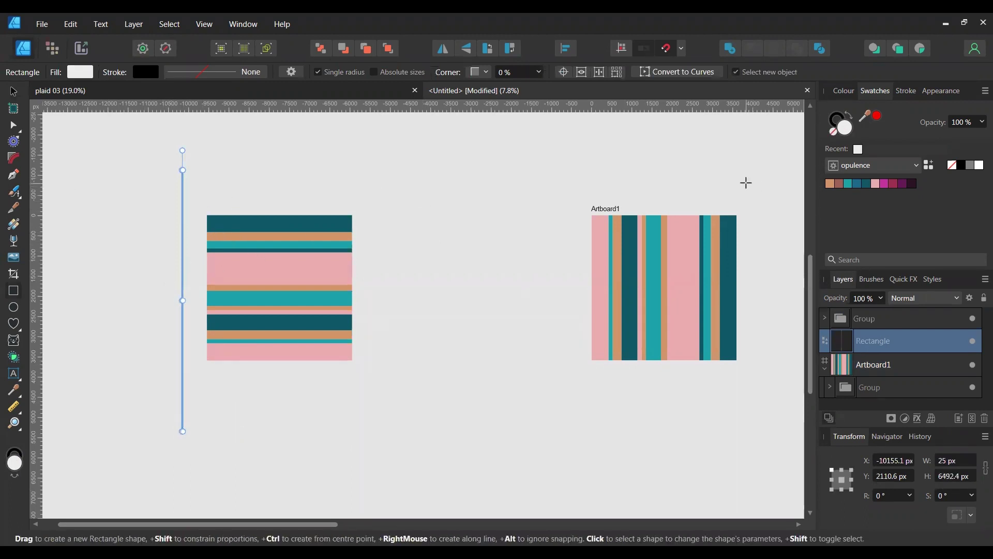
Fill the thin rectangle red, set its stroke to None, and rotate it 45°.
left_click(878, 116)
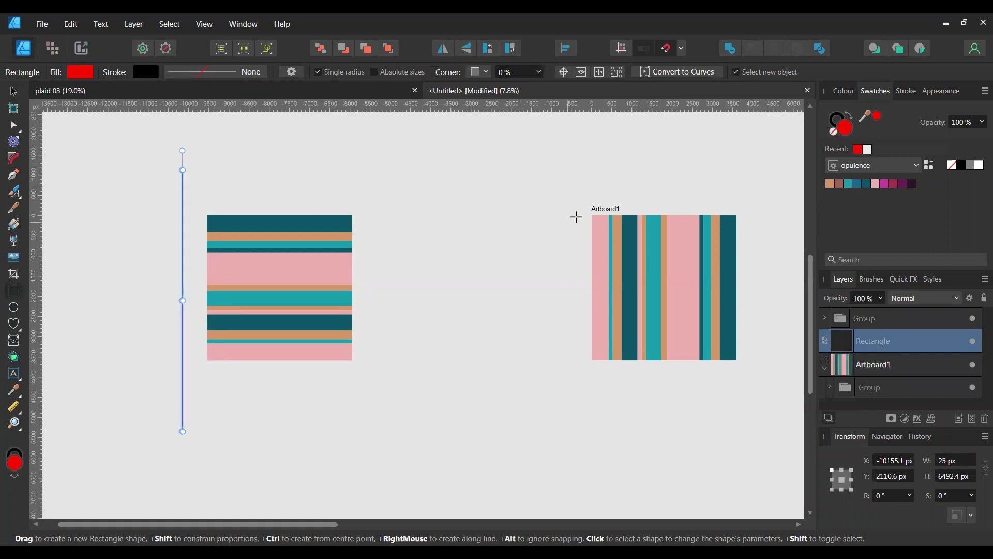
left_click(833, 125)
left_click(833, 134)
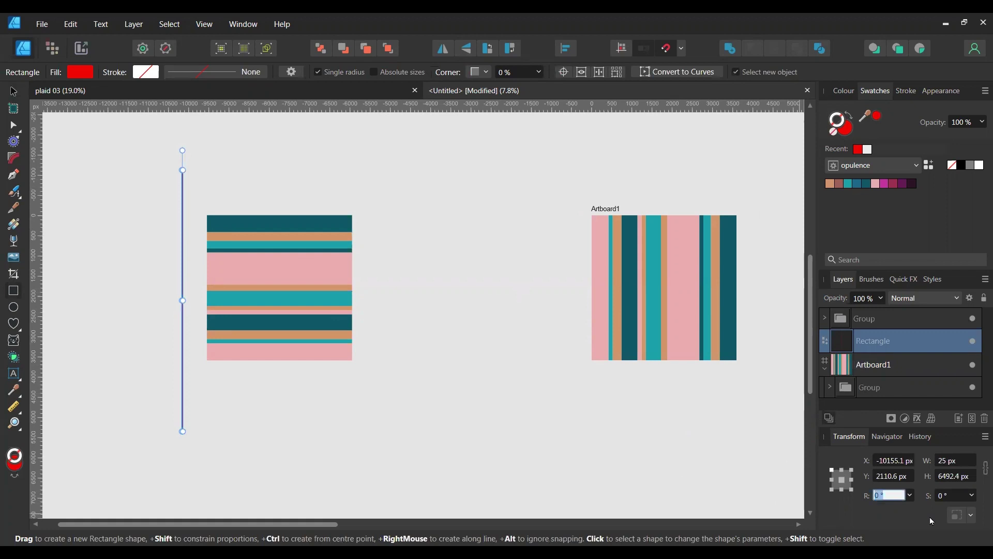
type("45")
key("Return")
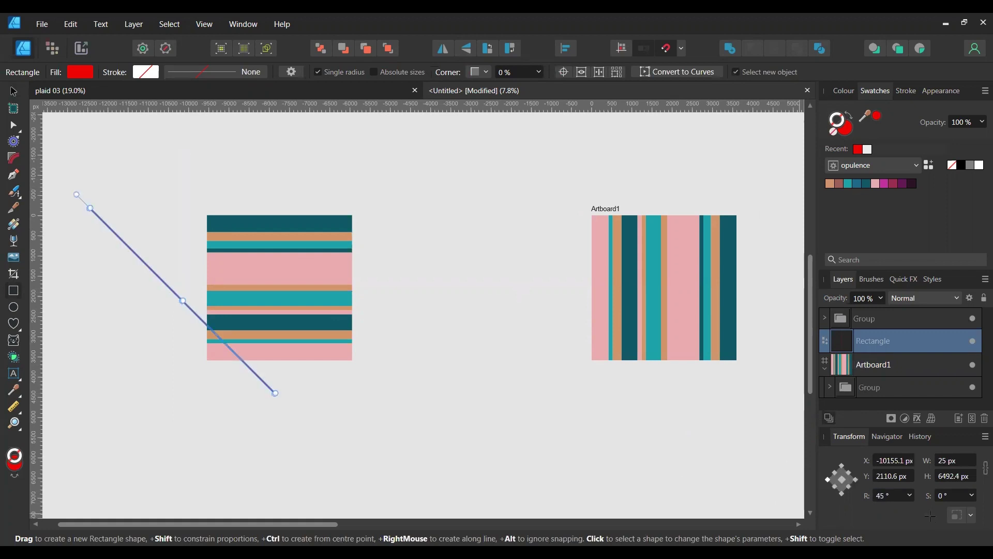
Move the red diagonal line right and down with the Move tool, then reselect it.
left_click(13, 92)
left_click_drag(120, 238, 223, 232)
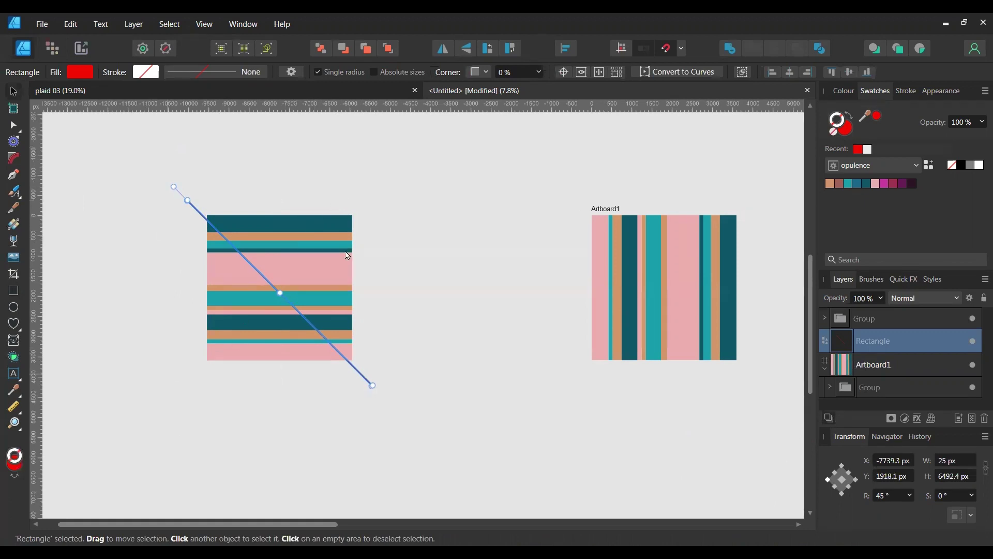
left_click(19, 330)
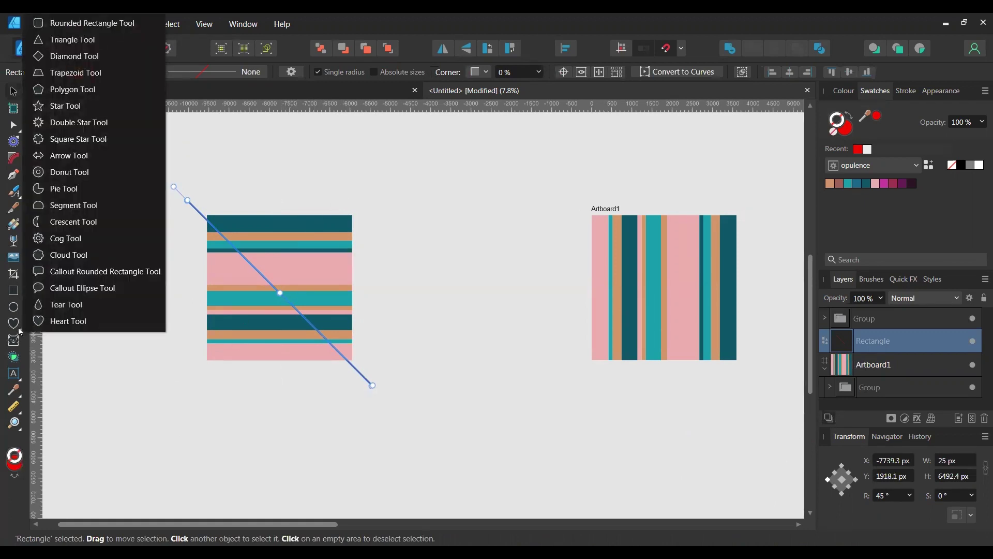
left_click(77, 392)
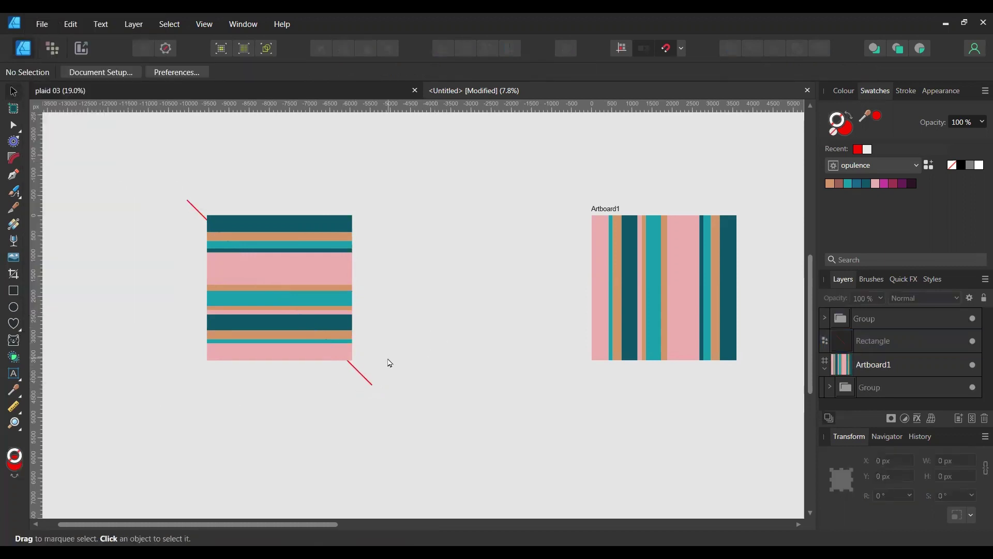
left_click(357, 371)
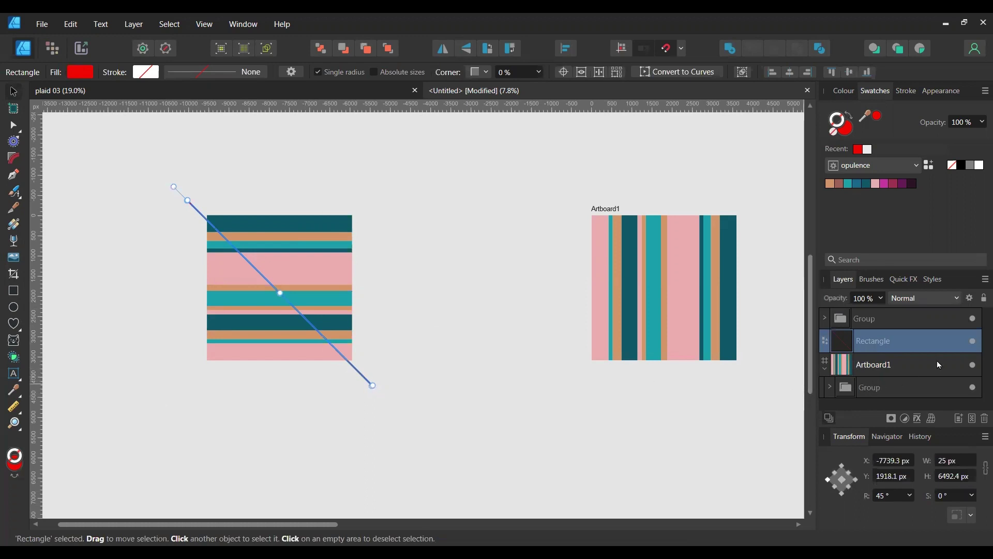
Raise the line's layer above Group and lay the line across the square's bottom-left corner.
left_click_drag(877, 343, 871, 312)
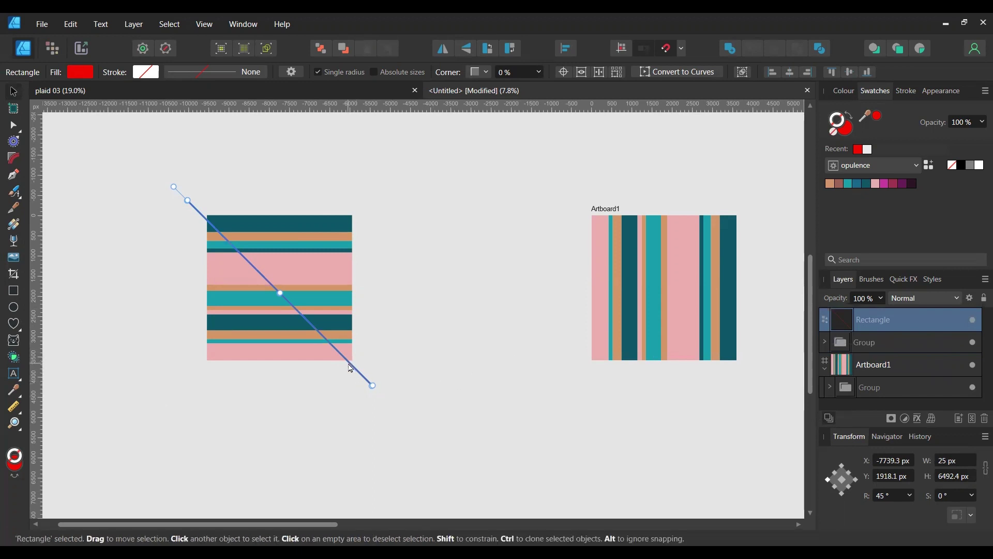
left_click_drag(350, 368, 219, 367)
left_click(273, 386)
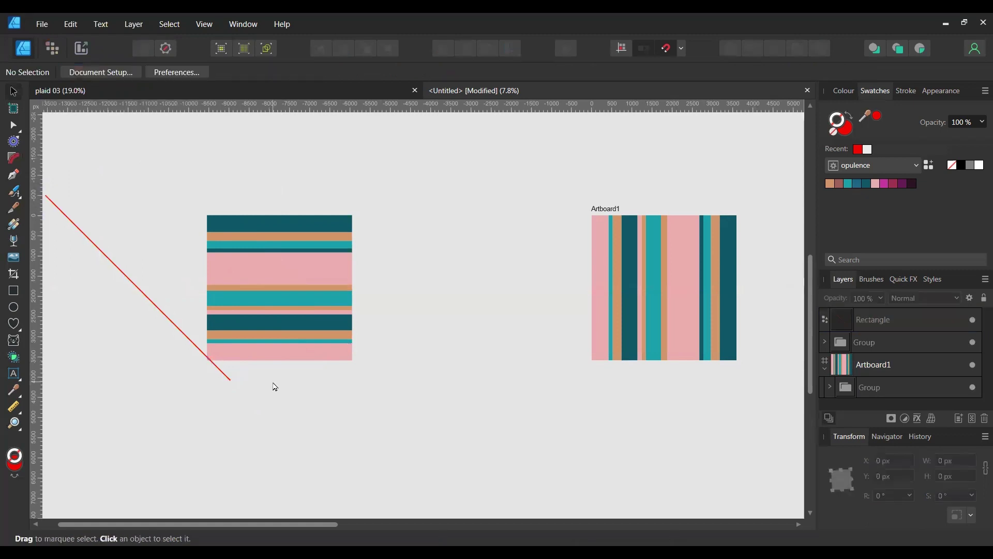
scroll(274, 375, "up", 3)
scroll(272, 373, "up", 1)
scroll(282, 378, "left", 3)
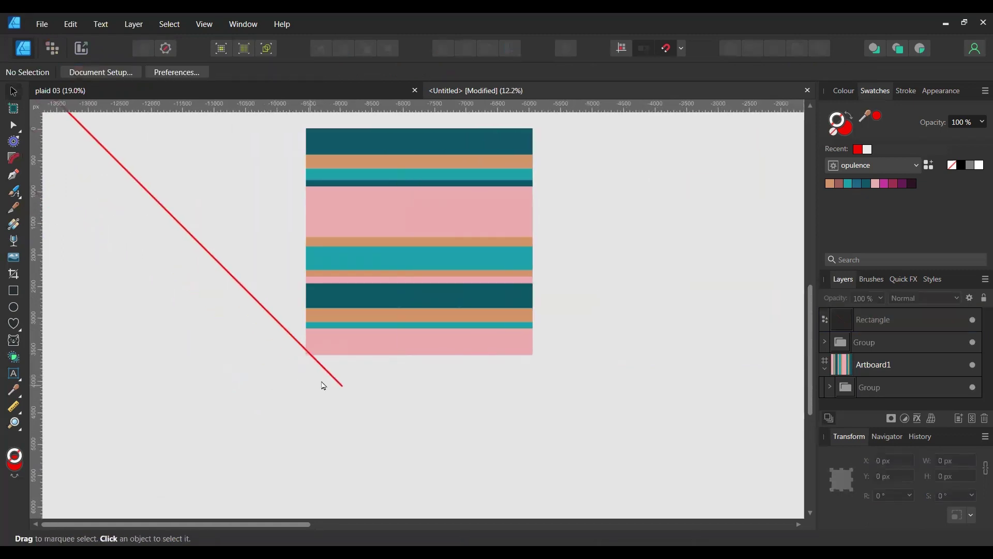
scroll(324, 376, "up", 1)
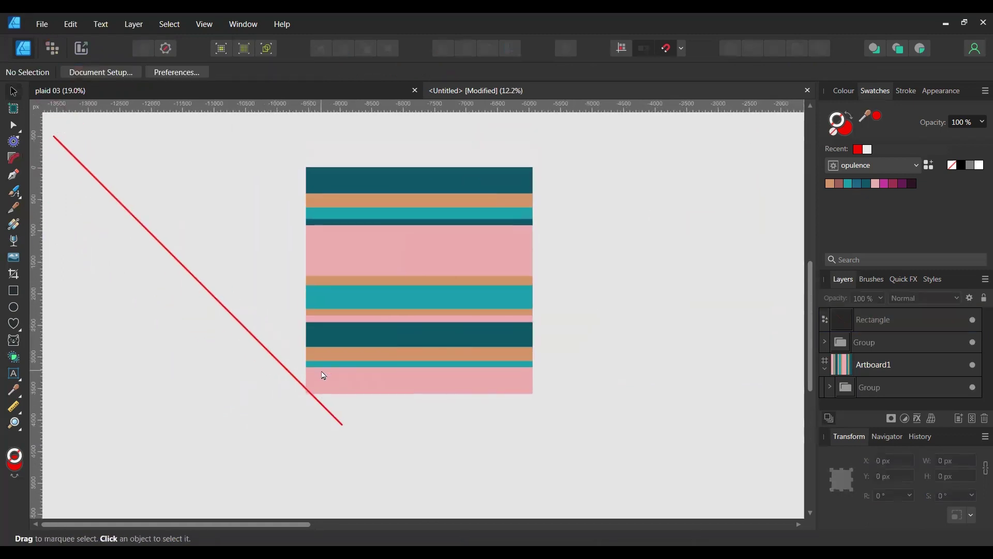
Move the selected red diagonal line to X −7600 px.
left_click(271, 357)
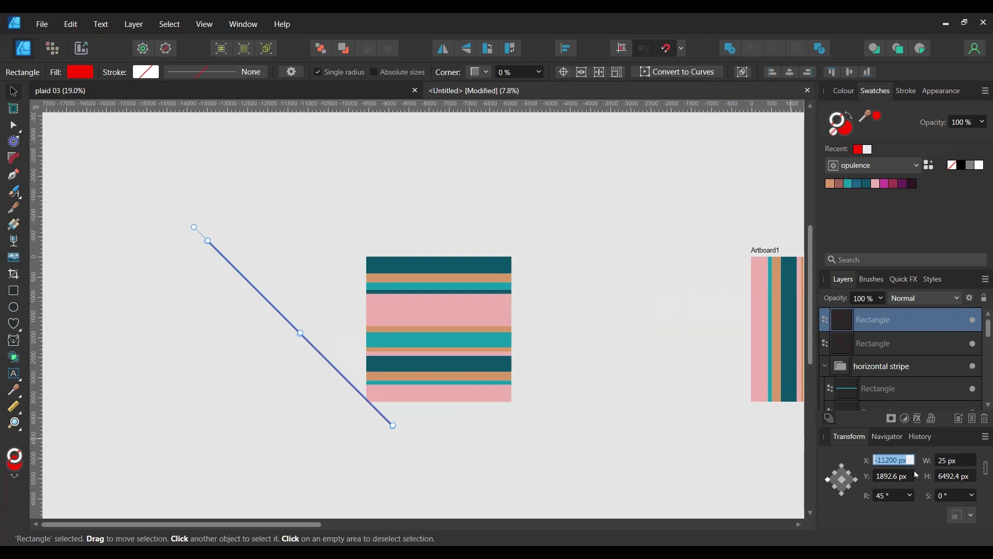
type("-")
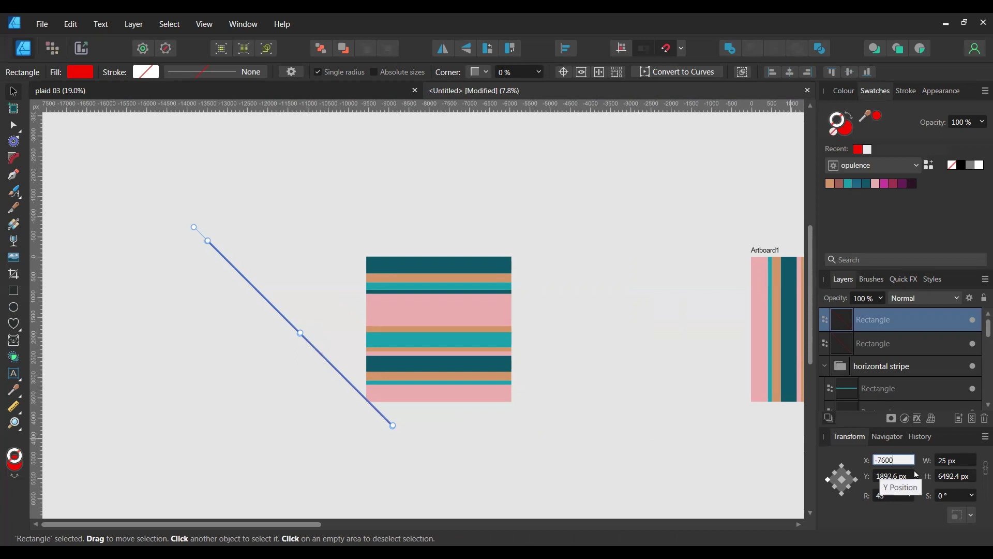
type("7600")
key("Return")
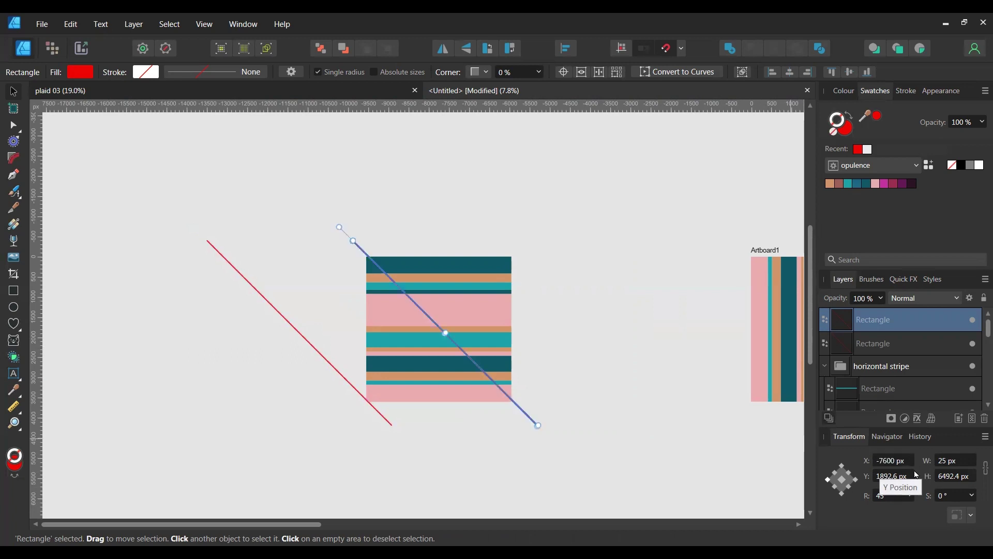
Add the other red line to the selection and set both to X −9350 px.
left_click(379, 416, "shift")
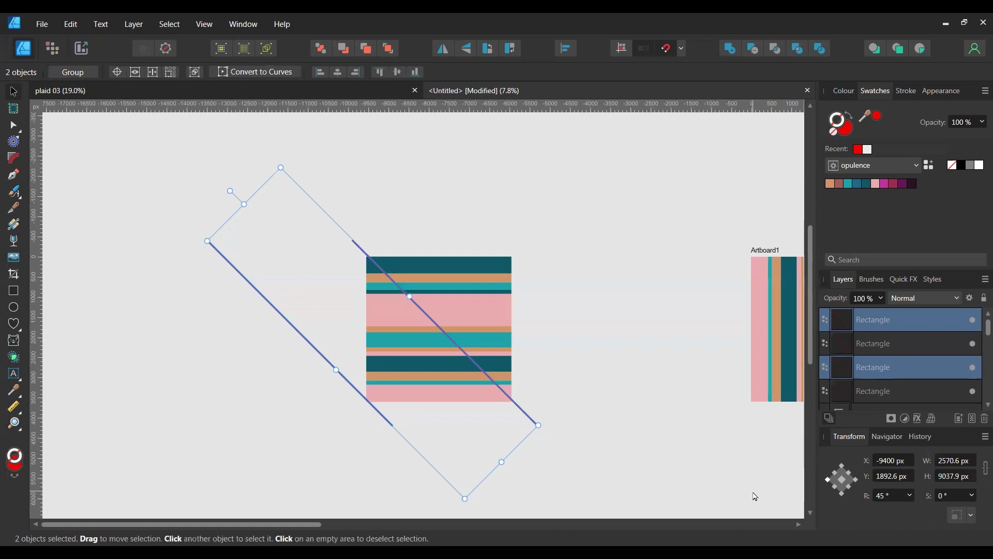
left_click(892, 464)
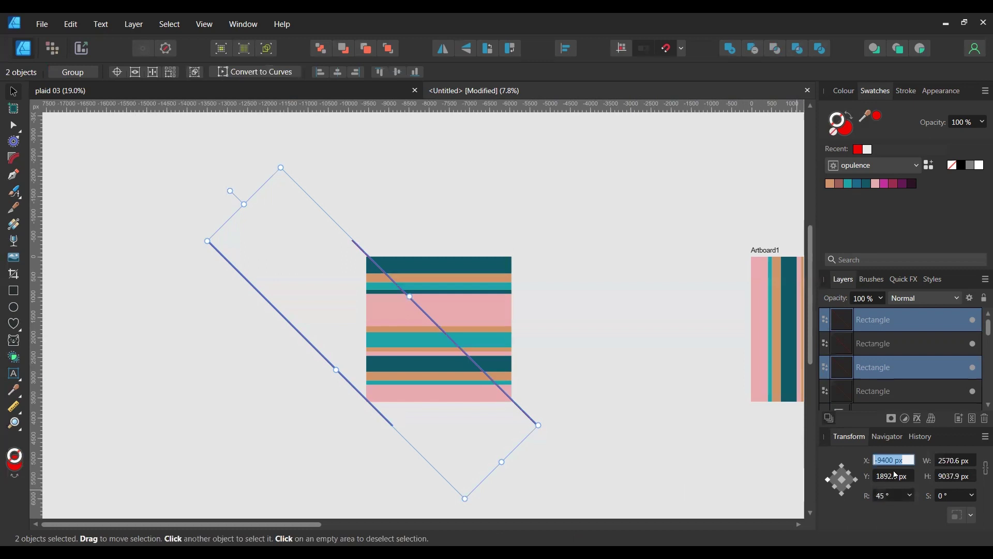
type("-9350")
key("Return")
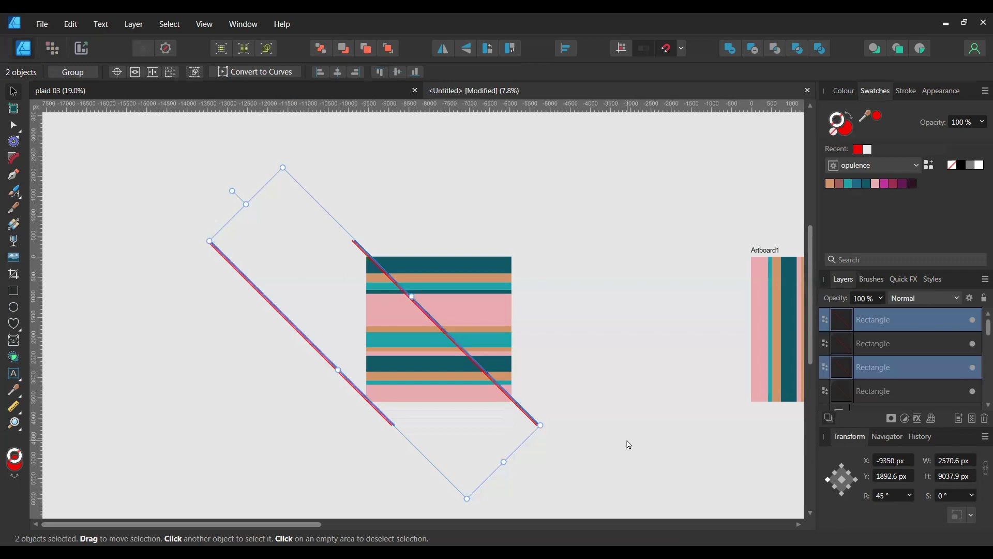
Duplicate the red diagonal pair nine times with Ctrl+J, each copy offset slightly right.
key("ctrl+j")
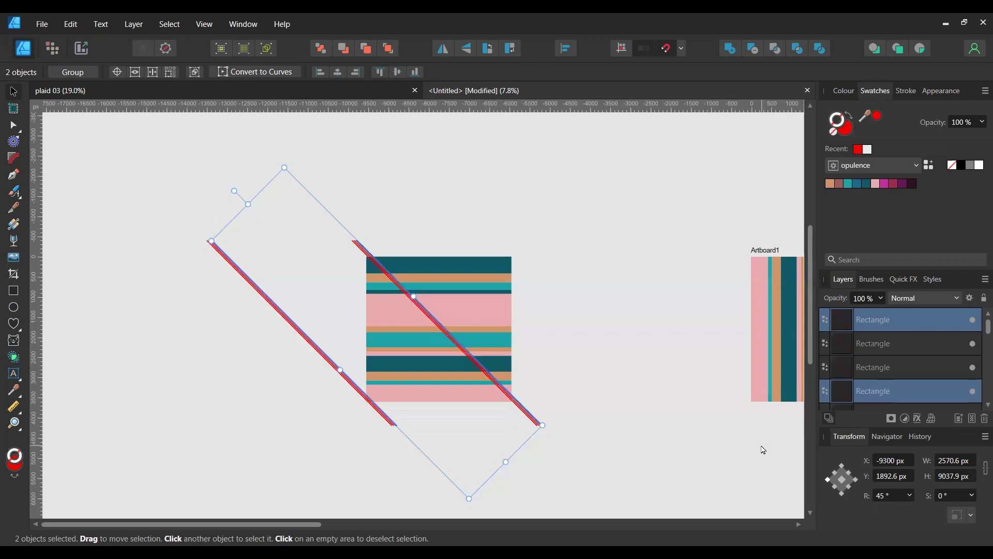
key("ctrl+j")
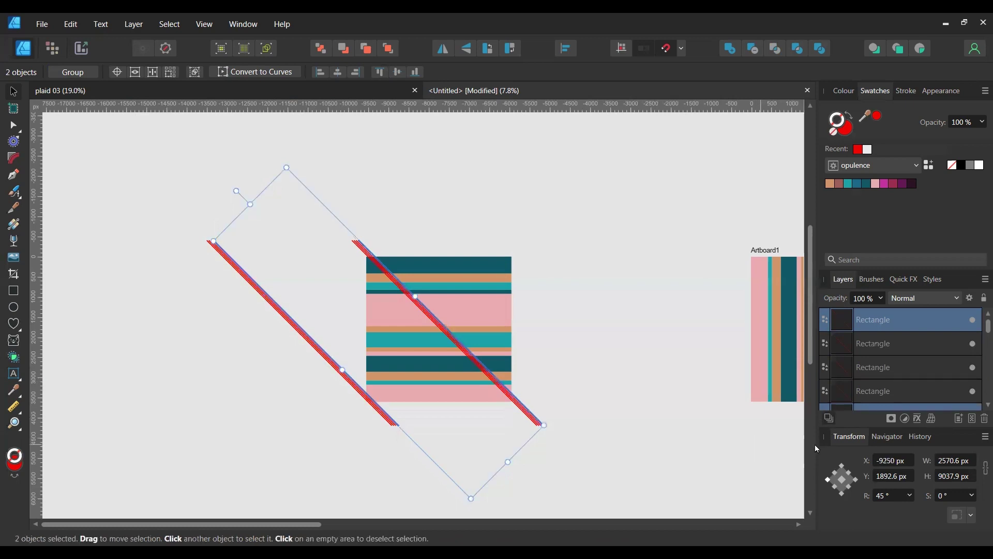
key("ctrl+j")
key("ctrl+j")
key("ctrl+j")
key("ctrl+j")
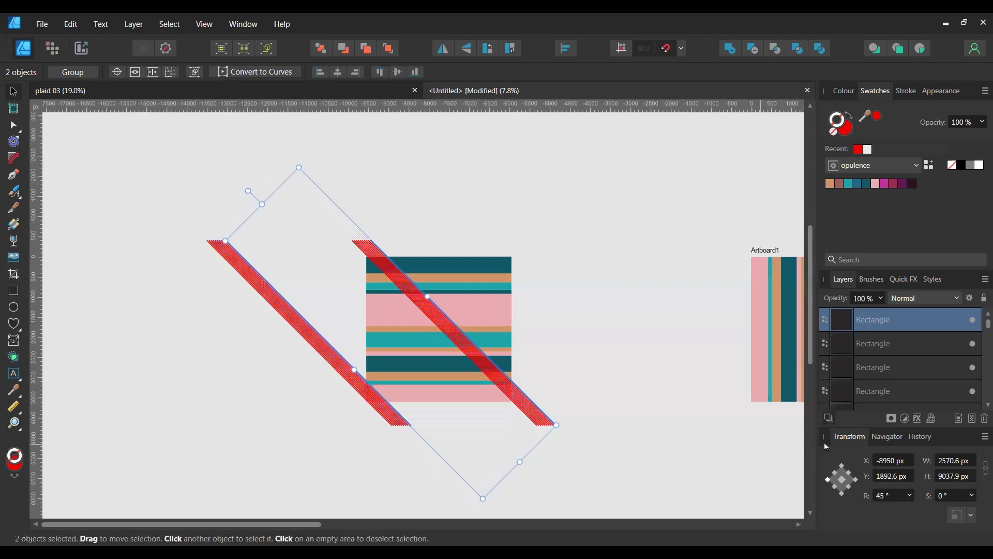
key("ctrl+j")
key("ctrl+j")
key("ctrl+j")
key("ctrl+j")
key("ctrl+j")
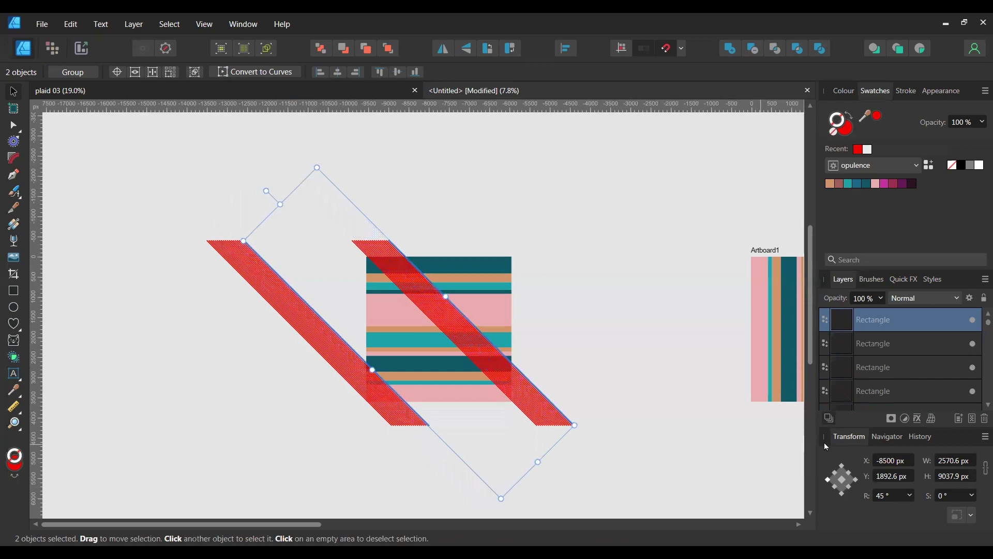
key("ctrl+j")
key("ctrl+j")
key("ctrl+j")
key("ctrl+j")
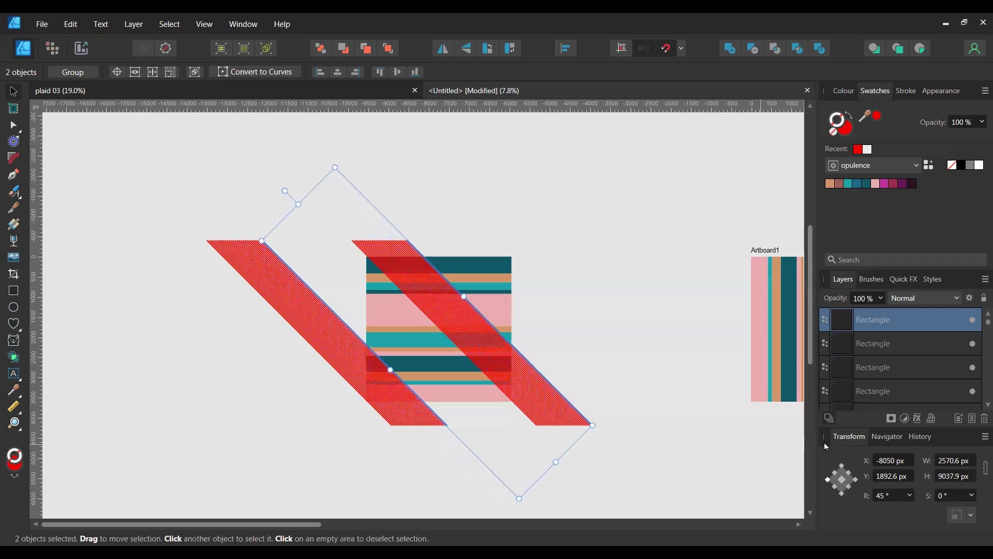
key("ctrl+j")
key("ctrl+j")
key("ctrl+j")
key("ctrl+j")
key("ctrl+j")
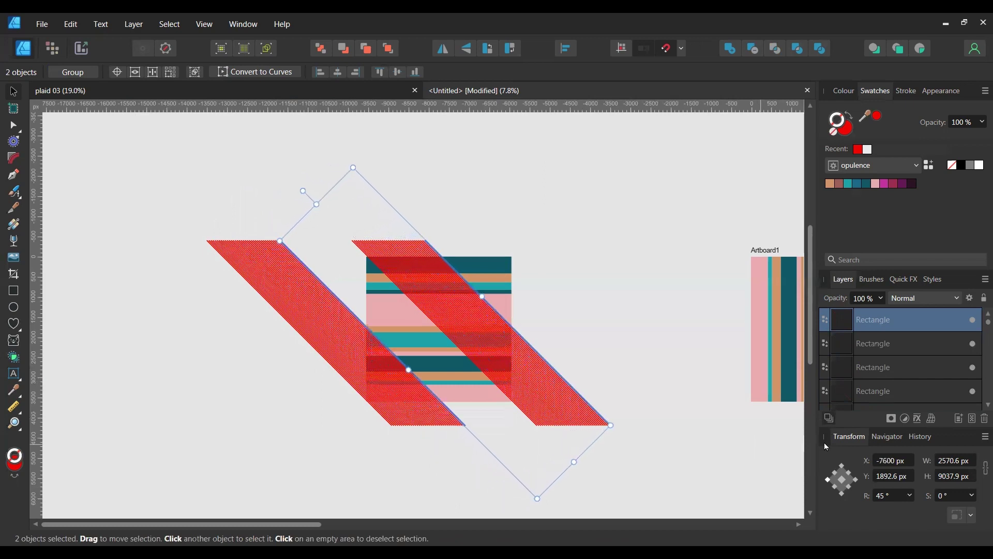
key("ctrl+j")
key("ctrl+j")
key("ctrl+j")
key("ctrl+j")
key("ctrl+j")
key("ctrl+j")
key("ctrl+j")
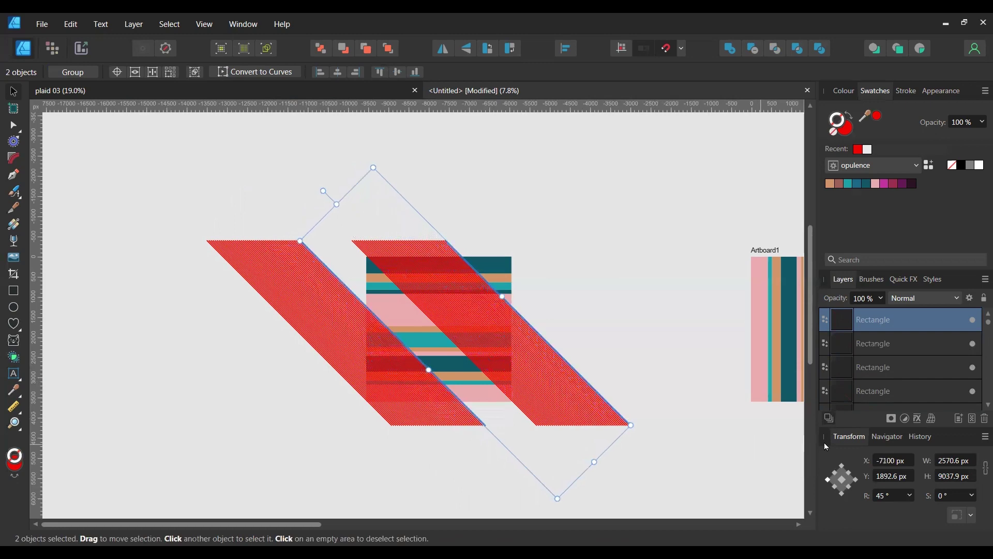
key("ctrl+j")
key("ctrl+j")
key("ctrl+j")
key("ctrl+j")
key("ctrl+j")
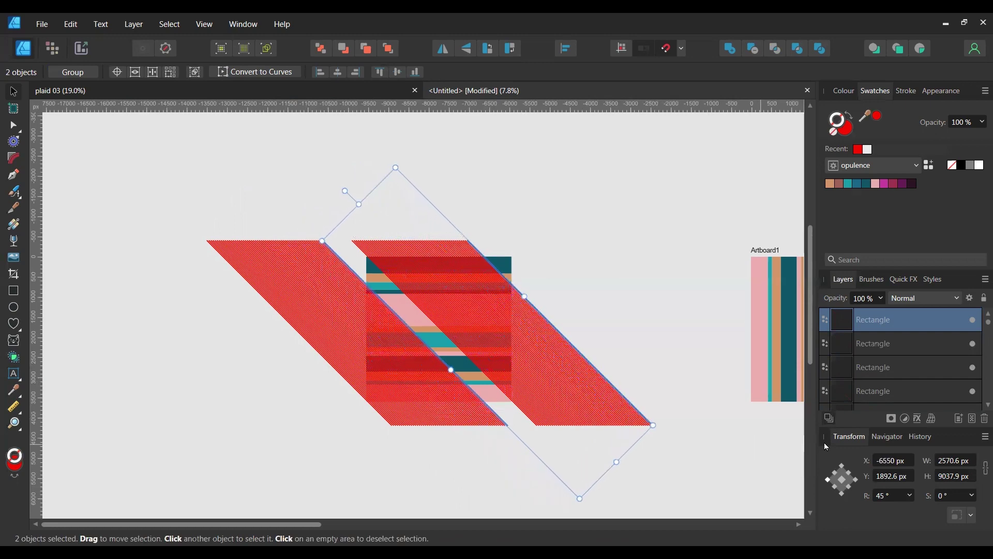
key("ctrl+j")
key("ctrl+j")
key("ctrl+j")
key("ctrl+j")
key("ctrl+j")
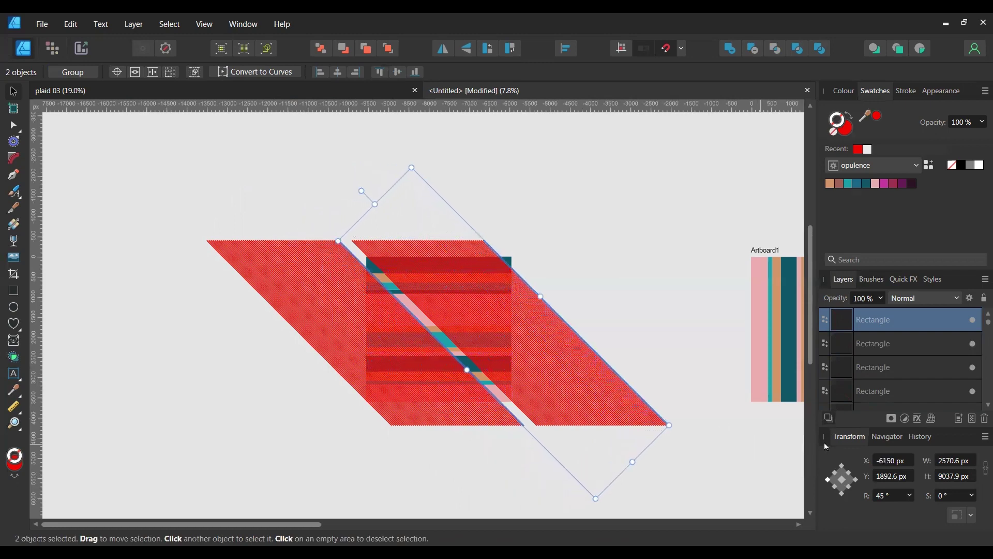
scroll(454, 347, "up", 2)
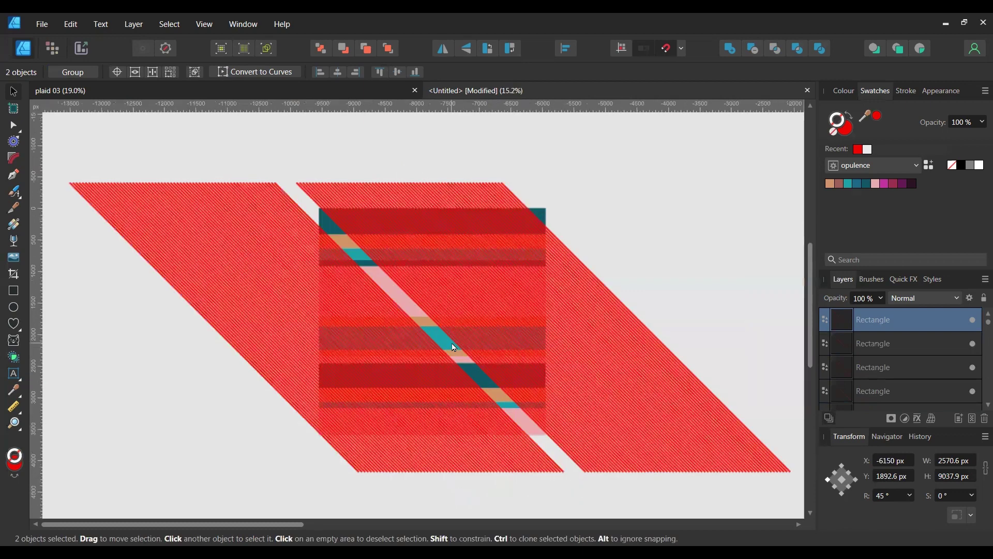
scroll(454, 347, "up", 1)
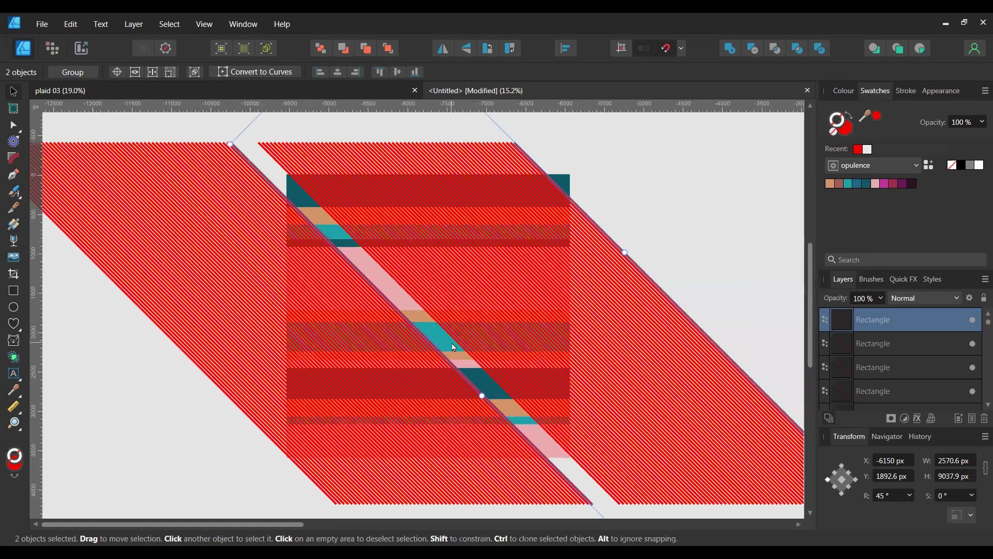
Add one more offset copy to close the gap, then deselect the stripes.
key("ctrl+j")
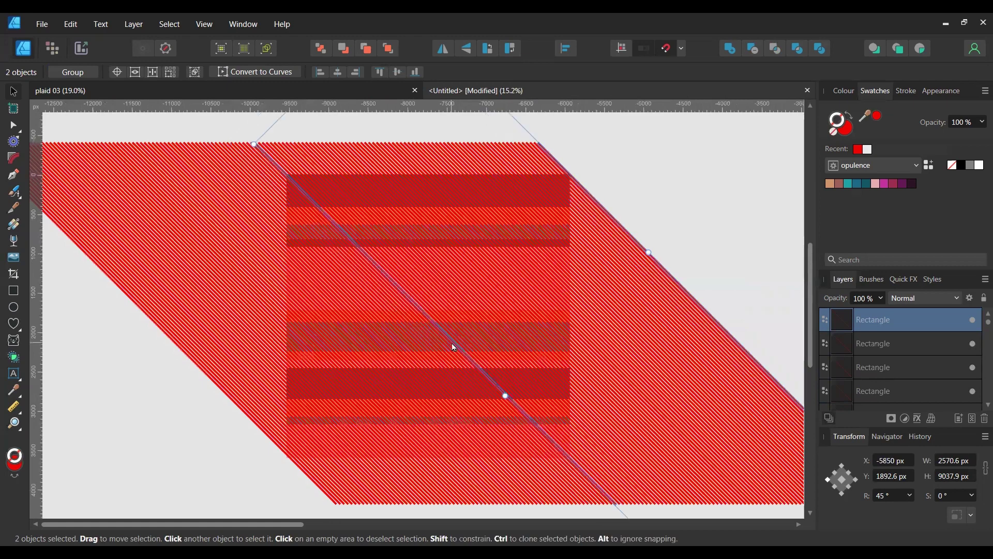
left_click(733, 260)
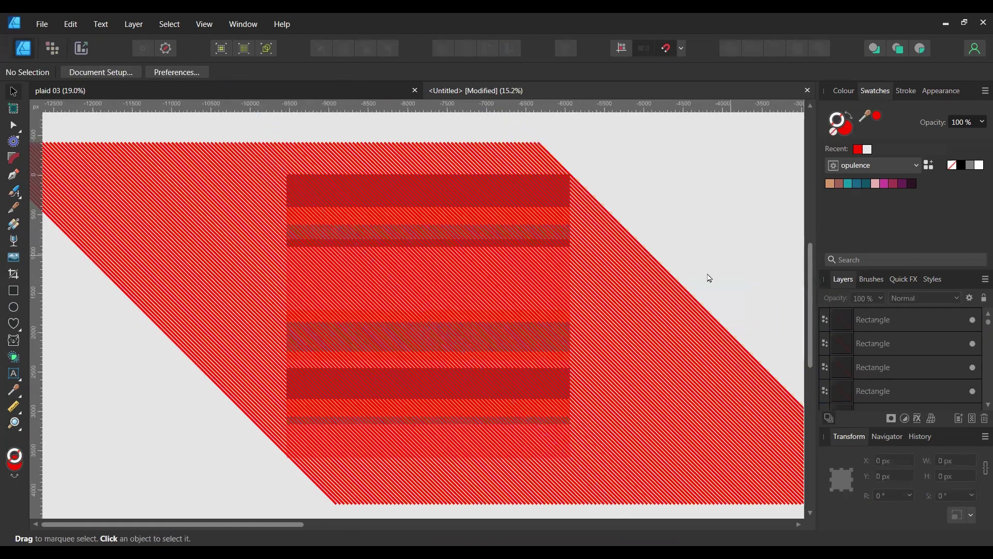
scroll(709, 279, "down", 2)
scroll(715, 290, "right", 5)
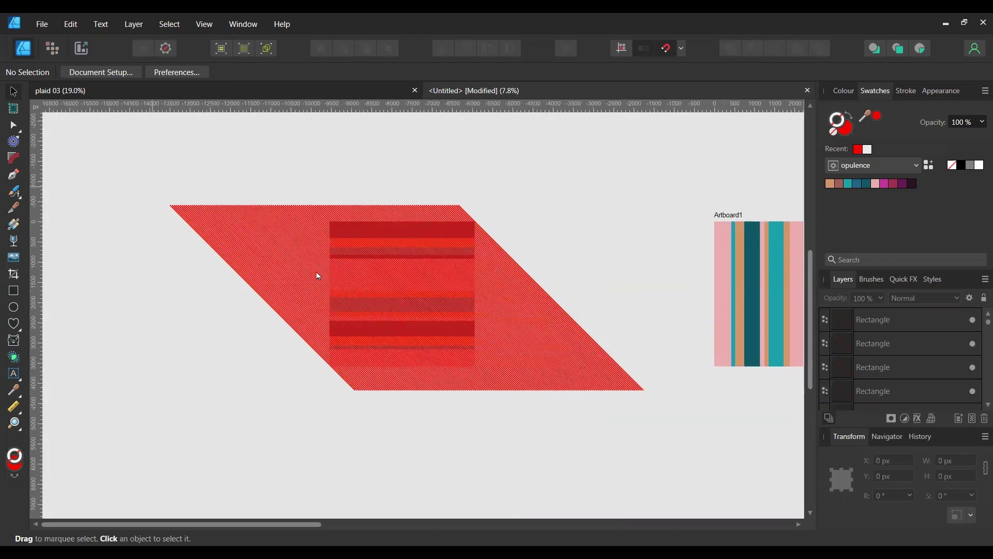
Marquee-select the diagonal stripes and remove the 'horizontal stripe' group from the selection.
left_click_drag(318, 276, 665, 448)
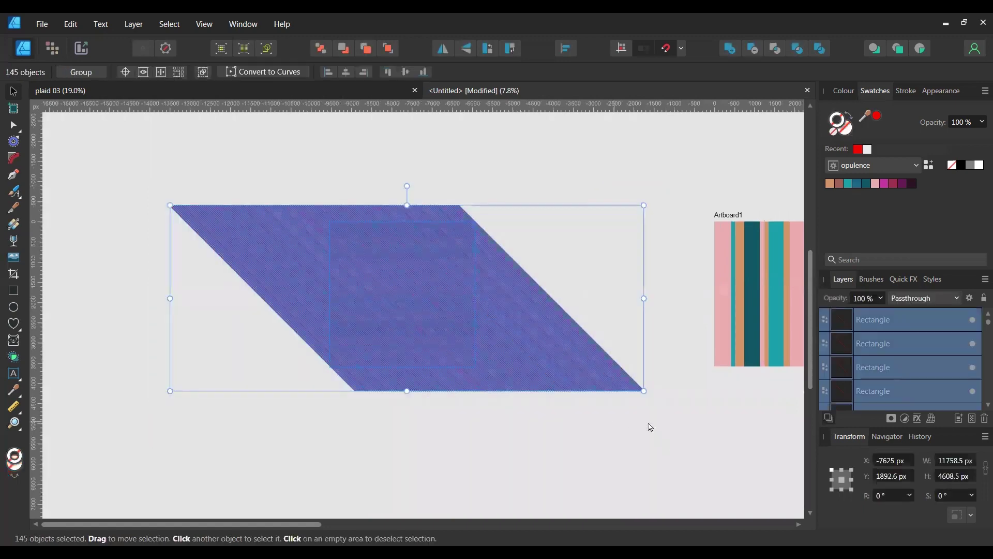
scroll(979, 336, "down", 10)
scroll(979, 404, "down", 3)
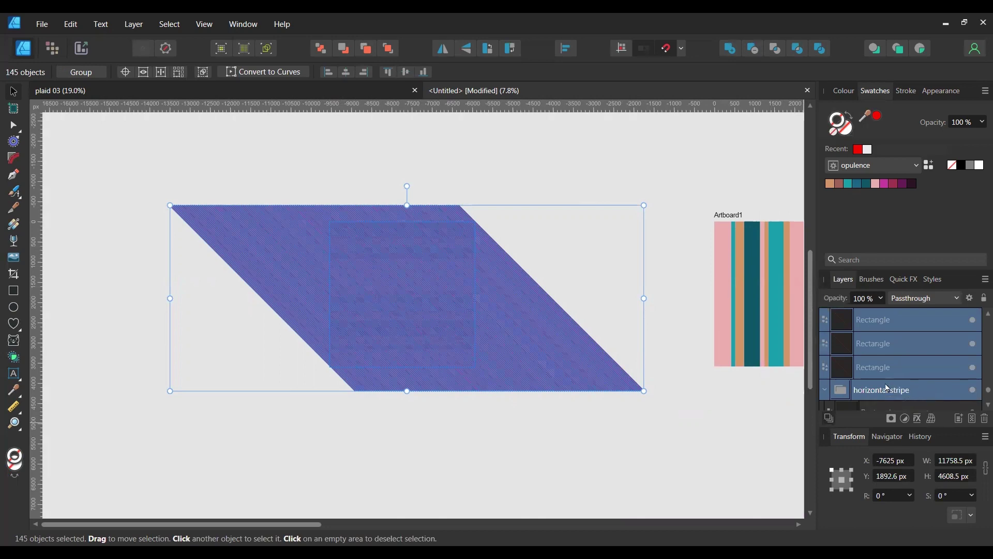
left_click(825, 391)
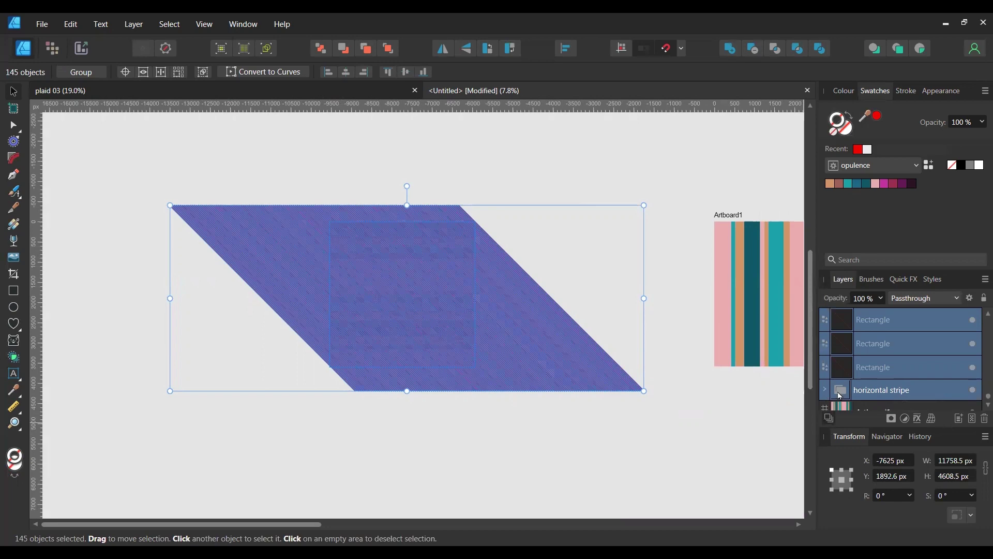
left_click(873, 397, "ctrl")
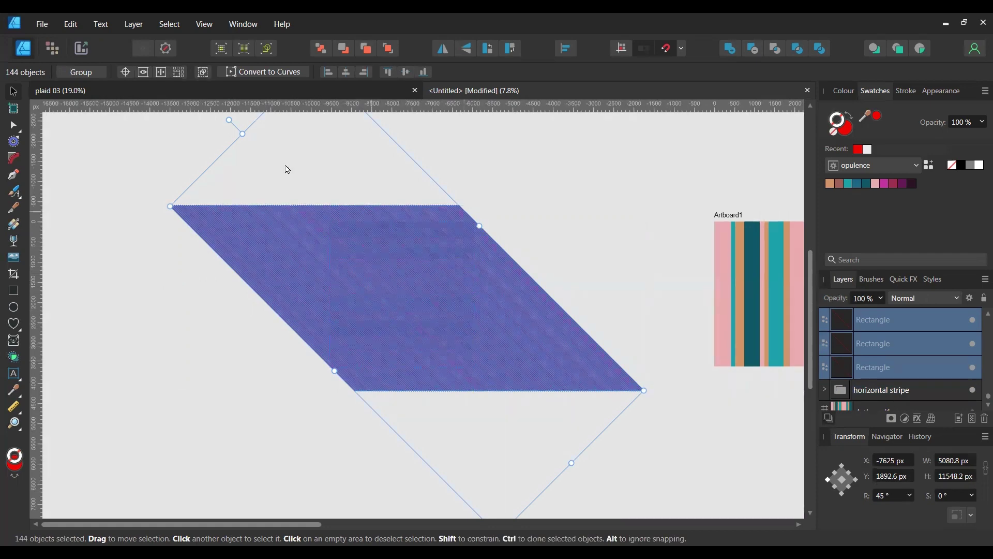
Export the selected red diagonal stripes as SVG with Area set to Selection Only.
left_click(40, 26)
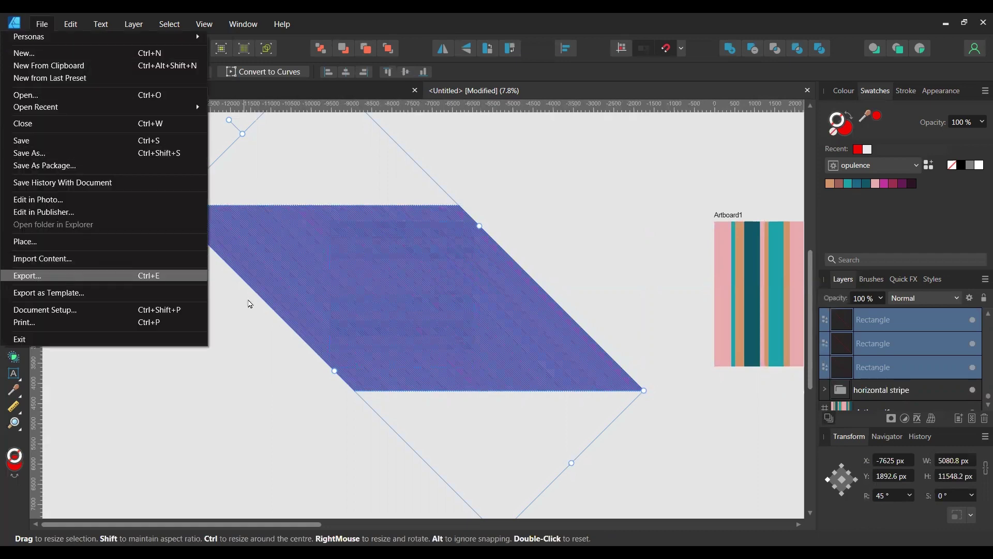
left_click(69, 277)
left_click(512, 118)
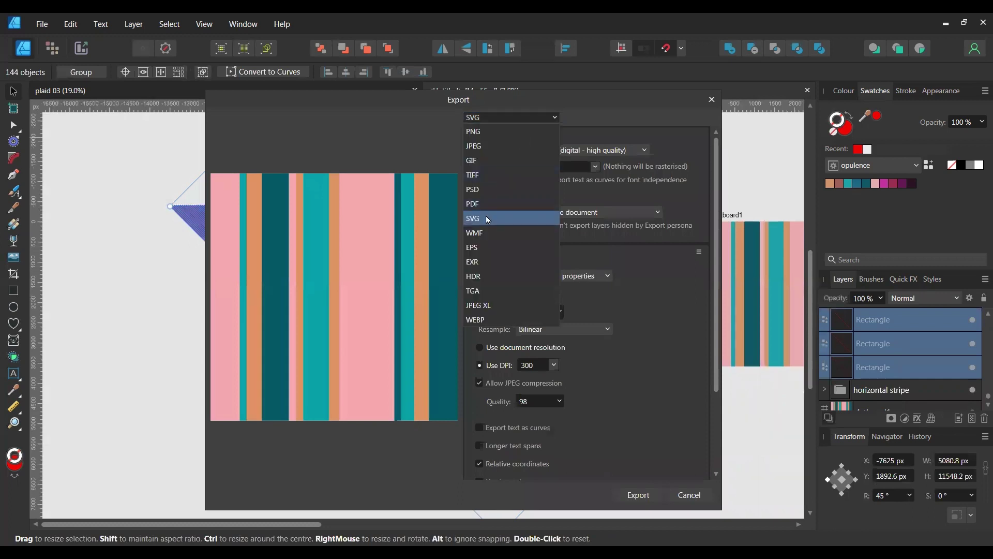
left_click(487, 219)
left_click(570, 213)
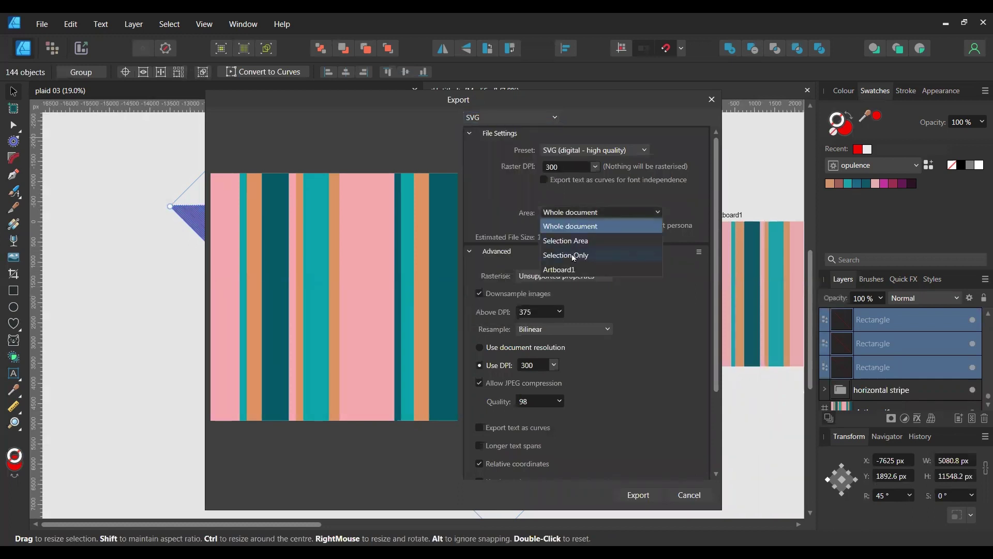
left_click(574, 255)
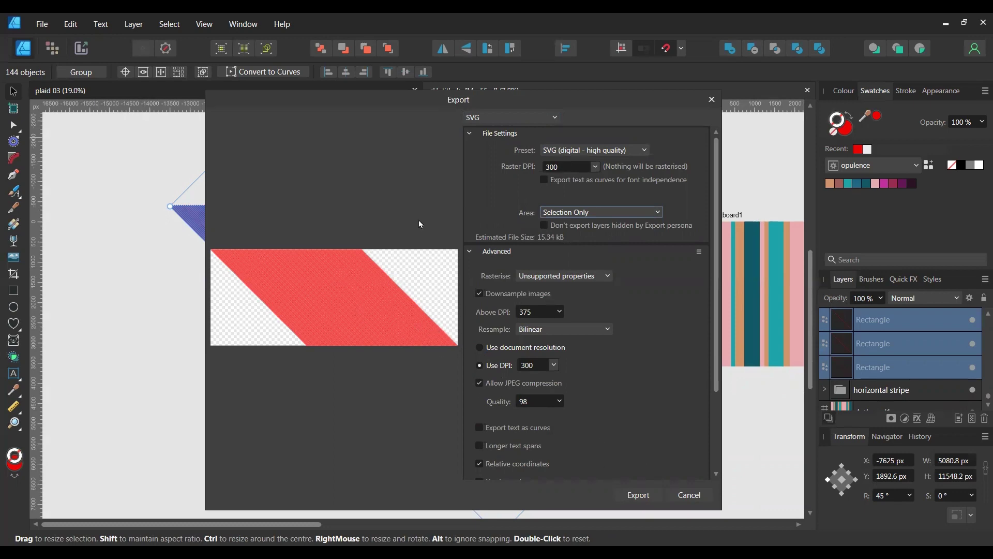
left_click(640, 496)
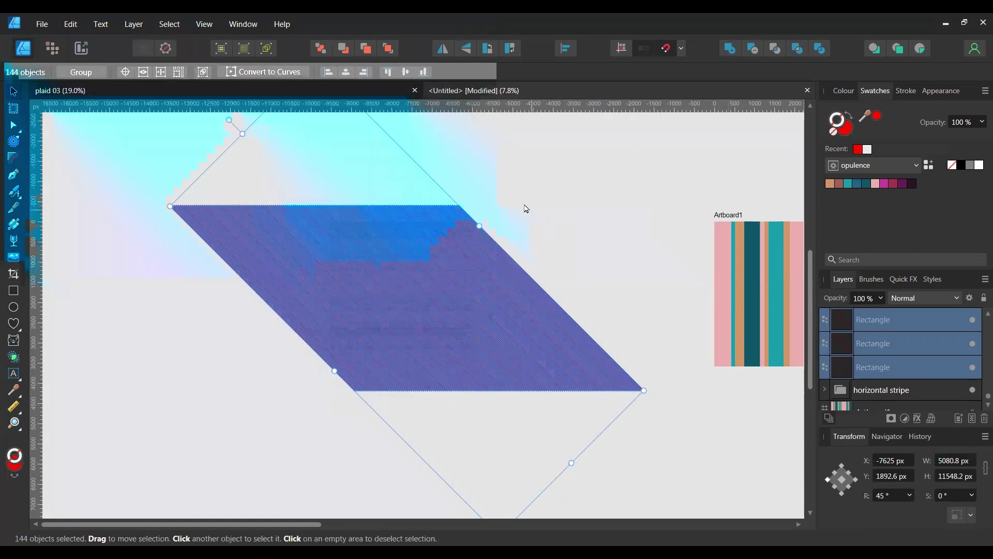
Ungroup the horizontal stripes and Divide them together with the diagonal lines.
left_click(524, 208)
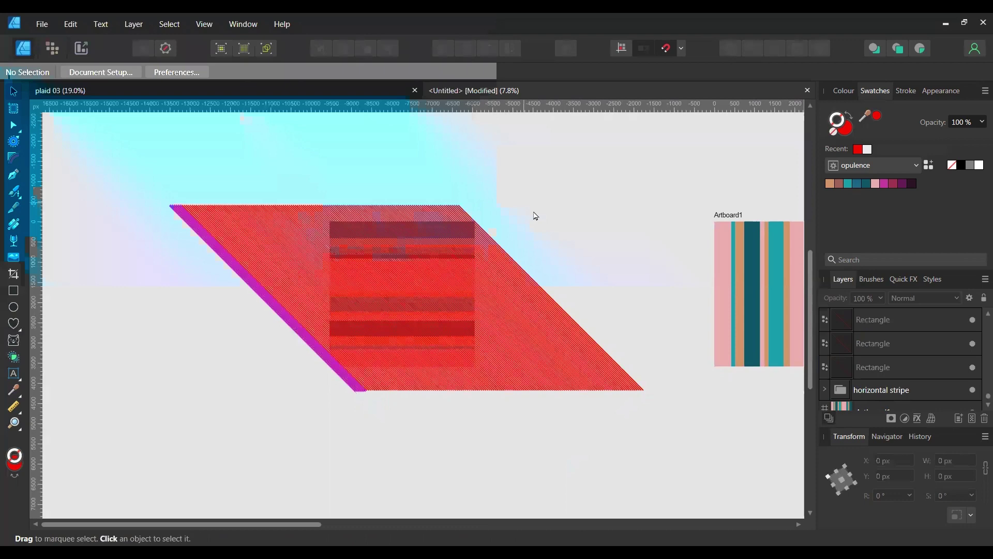
left_click(869, 395)
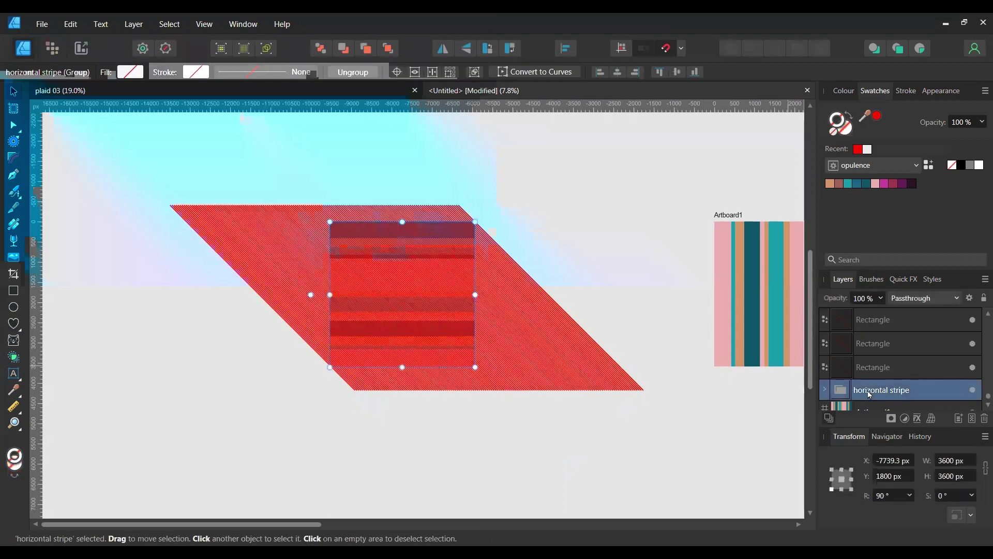
left_click(353, 73)
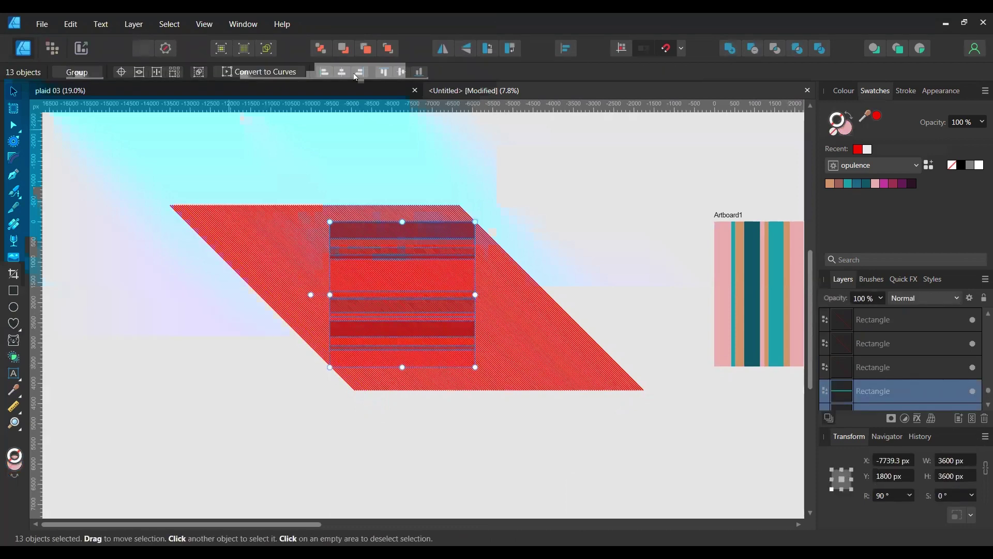
left_click_drag(147, 175, 660, 447)
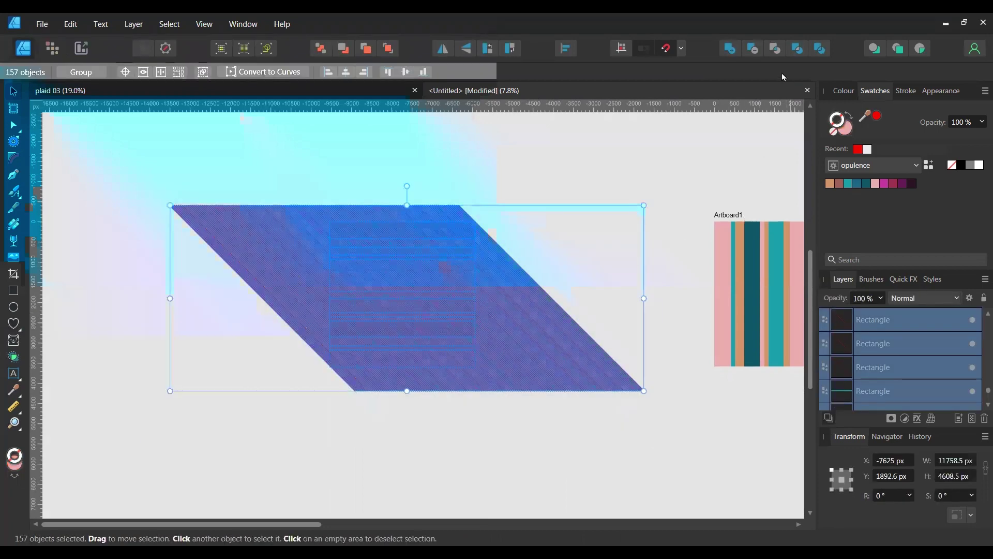
left_click(821, 50)
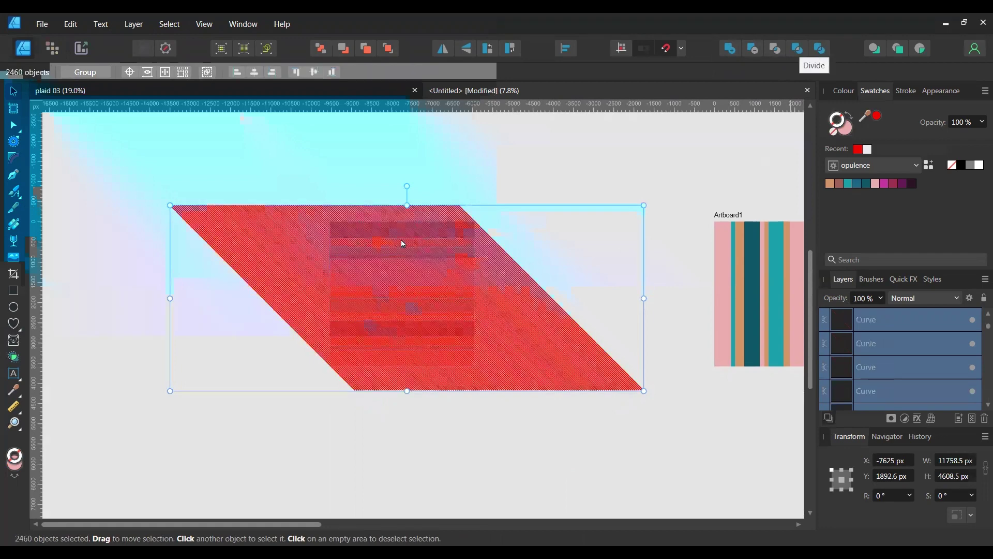
Select one red piece, then every piece with the same red fill colour.
left_click(293, 234)
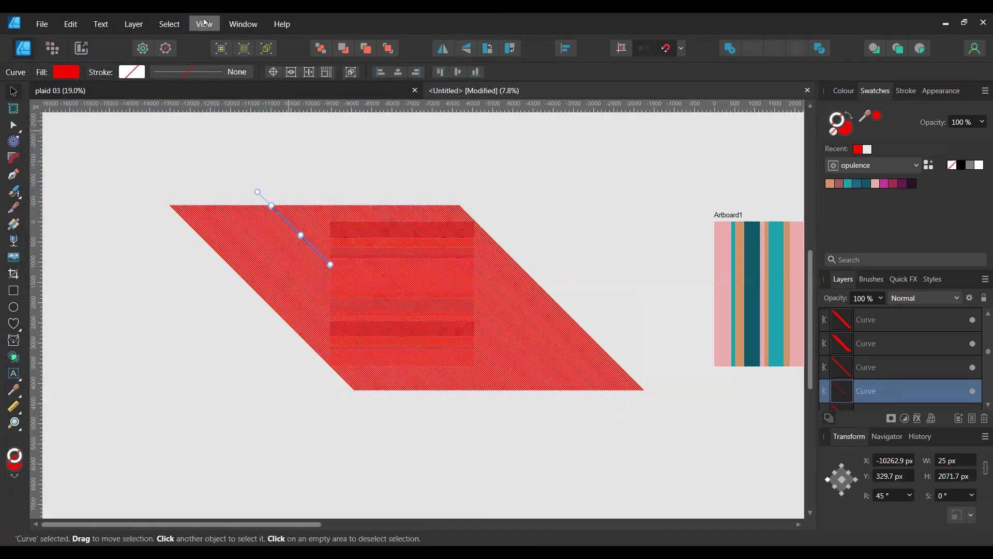
left_click(170, 24)
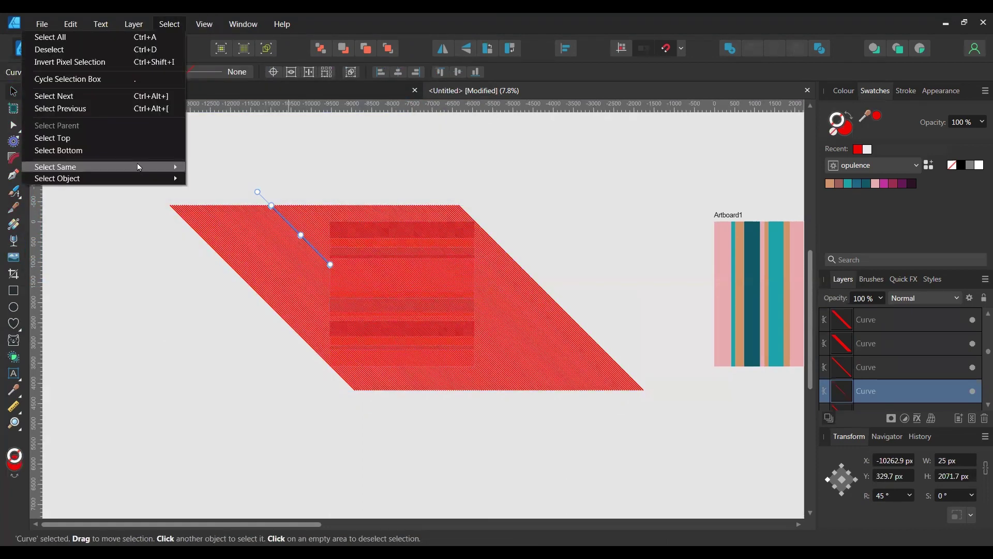
mouse_move(139, 167)
left_click(222, 170)
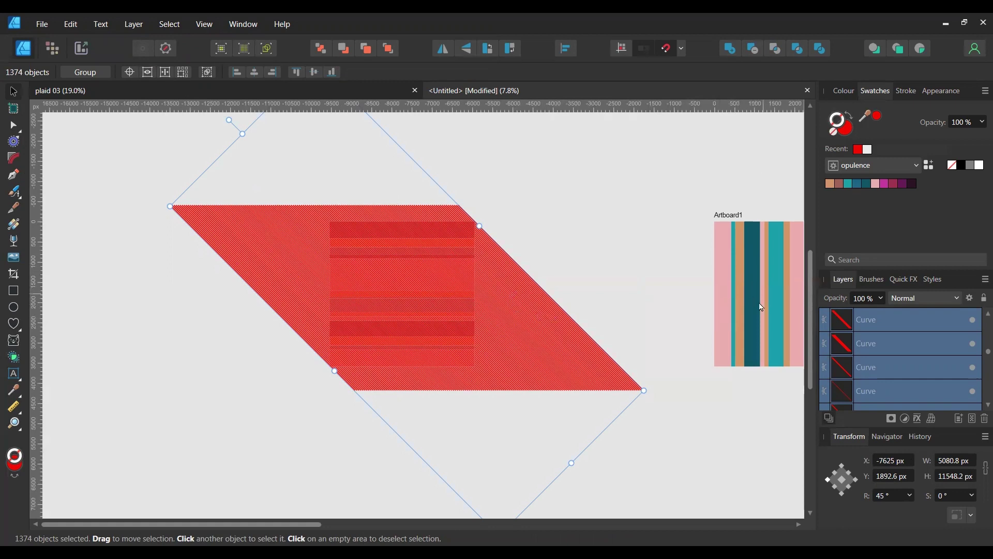
Select all the hatched horizontal stripe pieces and group them with Ctrl+G.
left_click(516, 357)
scroll(404, 322, "up", 3)
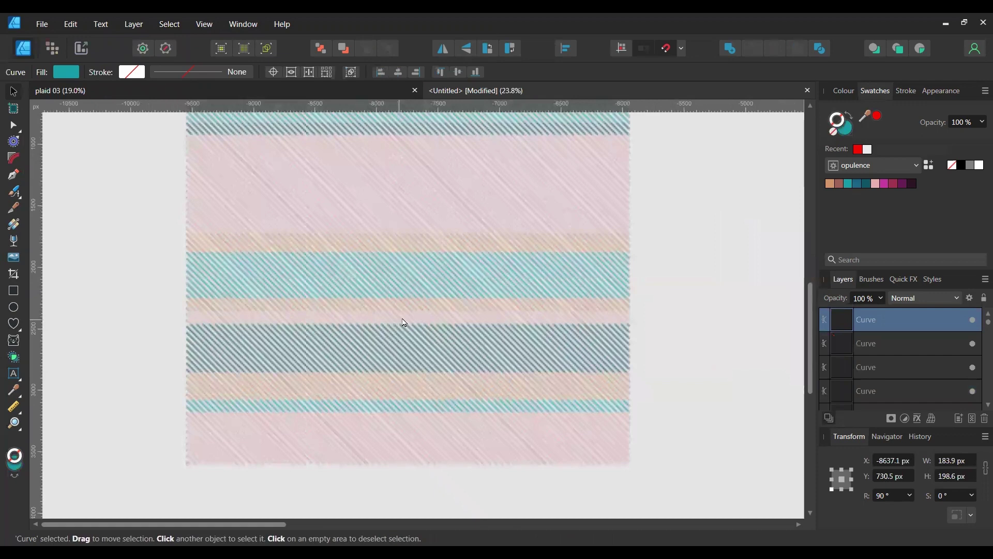
scroll(404, 323, "up", 2)
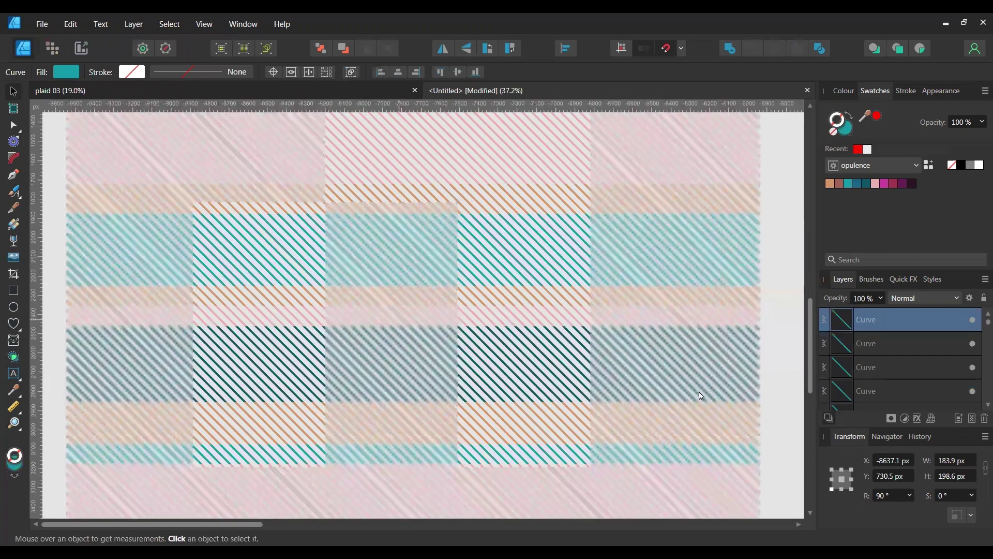
key("alt")
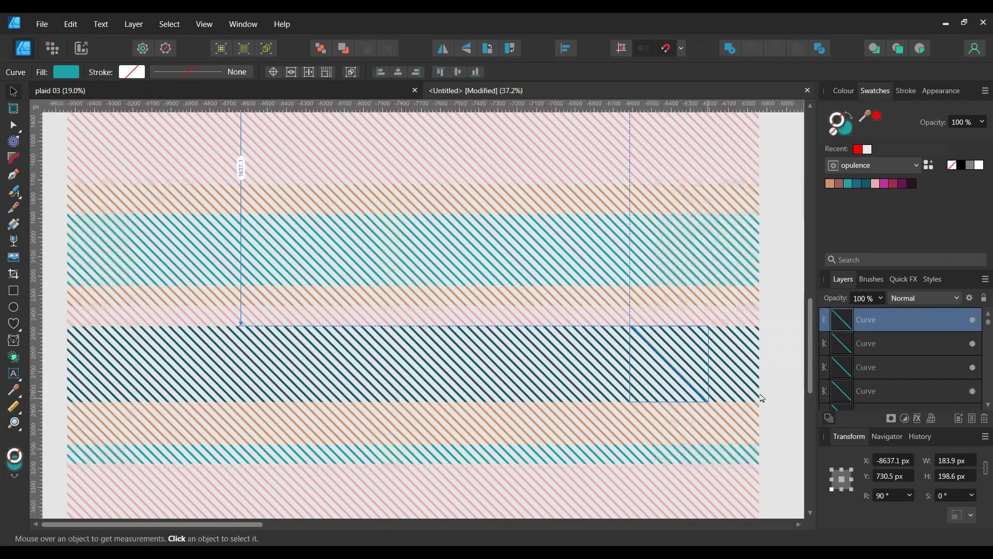
scroll(762, 397, "down", 1)
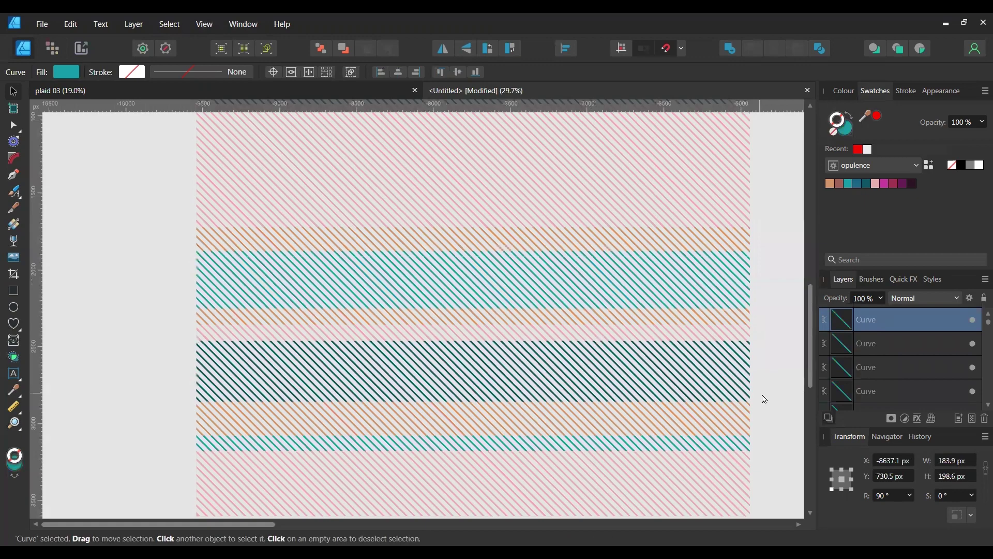
scroll(765, 400, "down", 1)
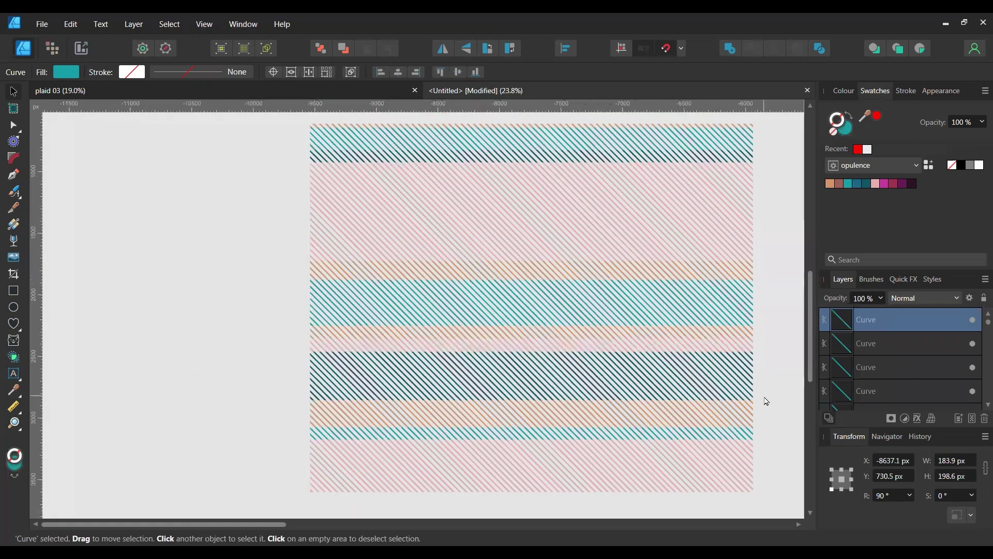
scroll(755, 460, "down", 4)
left_click_drag(560, 245, 778, 463)
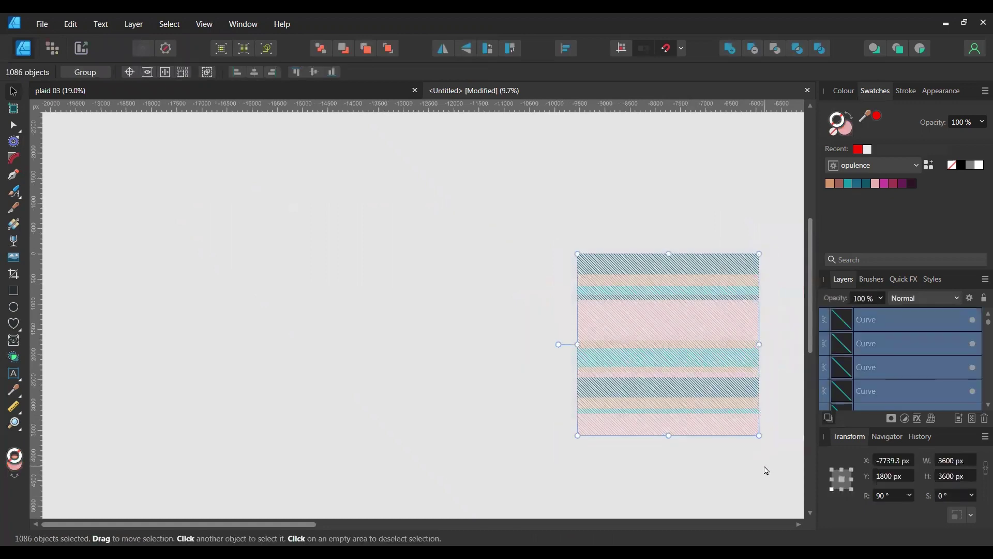
key("ctrl+g")
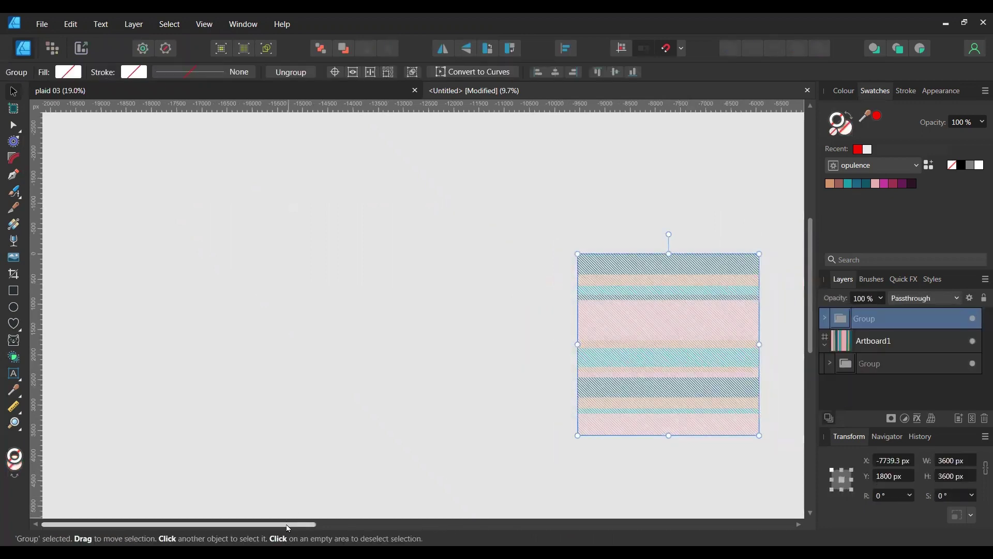
Drag the stripe group over onto Artboard1.
left_click_drag(290, 525, 381, 528)
left_click_drag(173, 354, 359, 344)
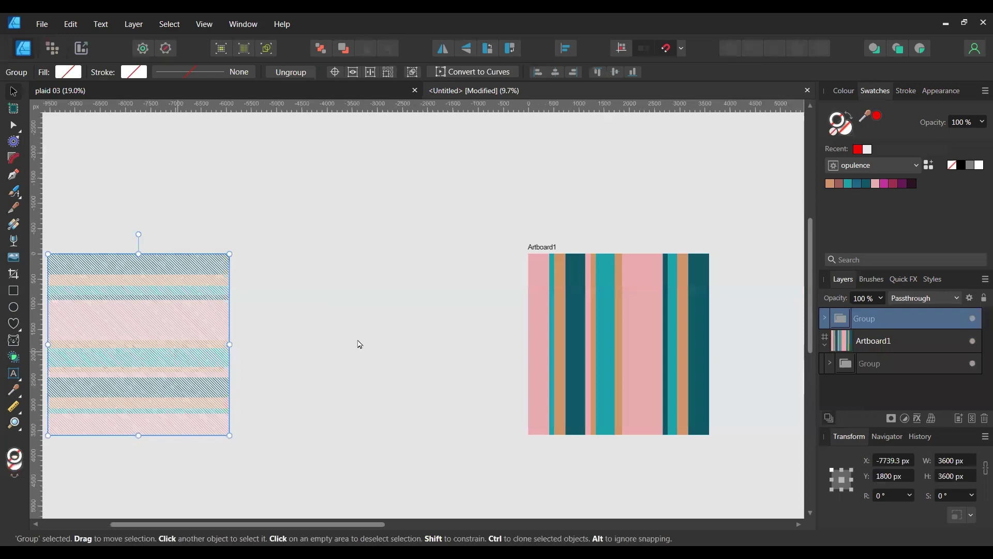
left_click_drag(598, 342, 651, 358)
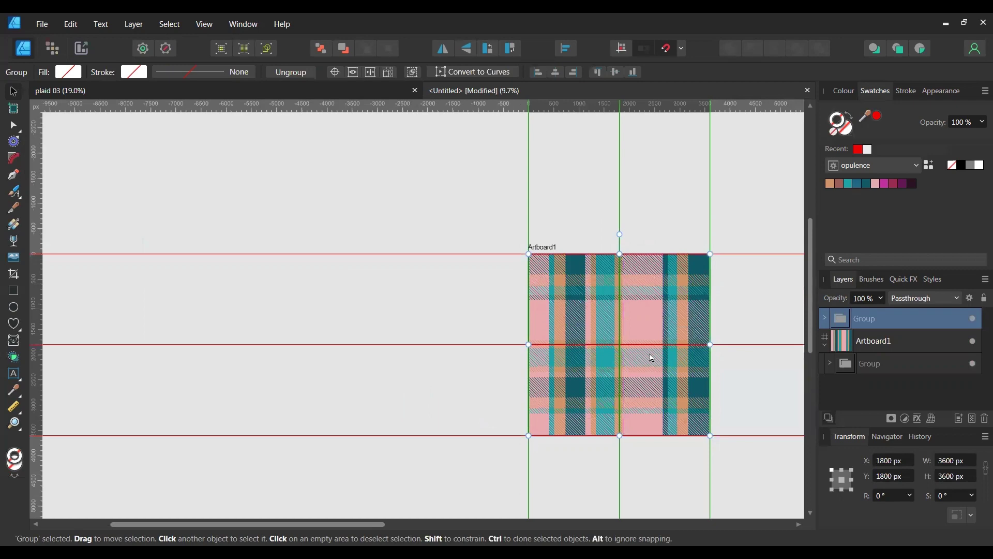
Snap the stripe group into place inside Artboard1 and check the first group's contents.
left_click_drag(652, 358, 652, 358)
scroll(622, 430, "down", 1)
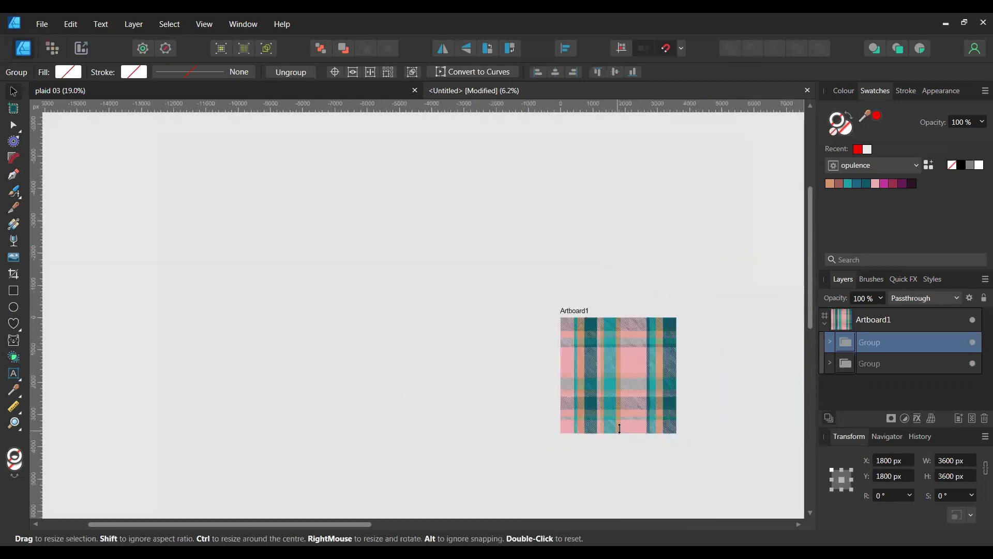
scroll(623, 431, "up", 1)
scroll(623, 431, "up", 2)
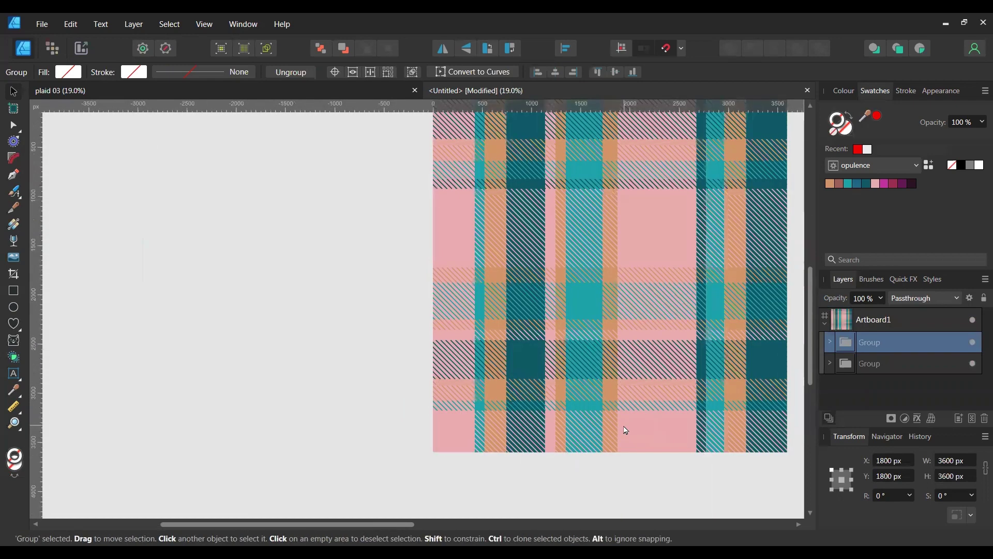
scroll(626, 430, "down", 1)
scroll(627, 427, "down", 1)
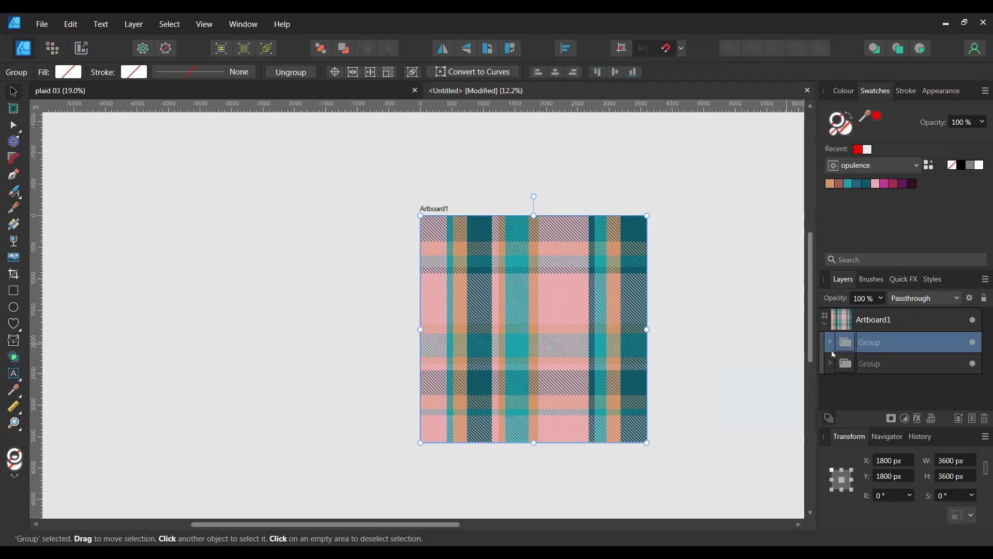
left_click(874, 365)
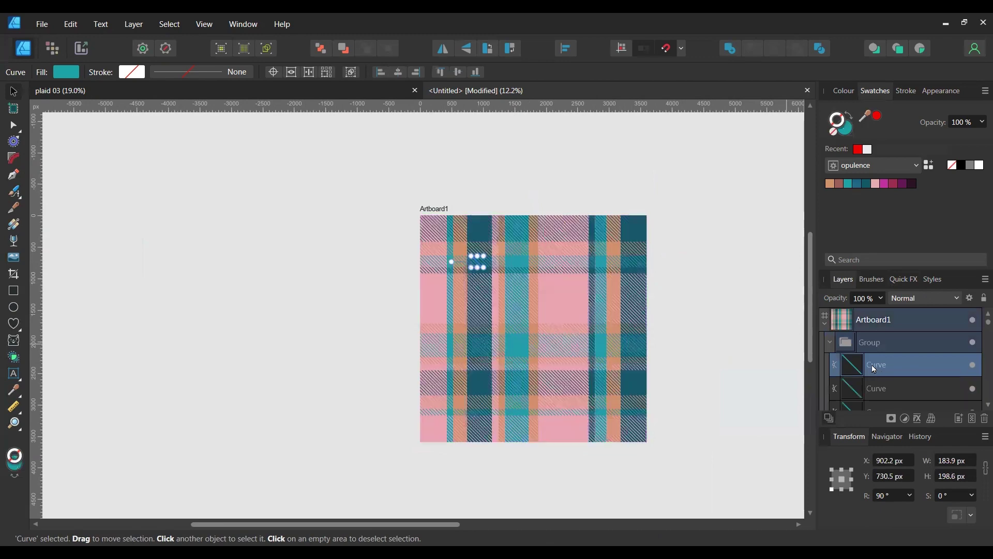
left_click(828, 343)
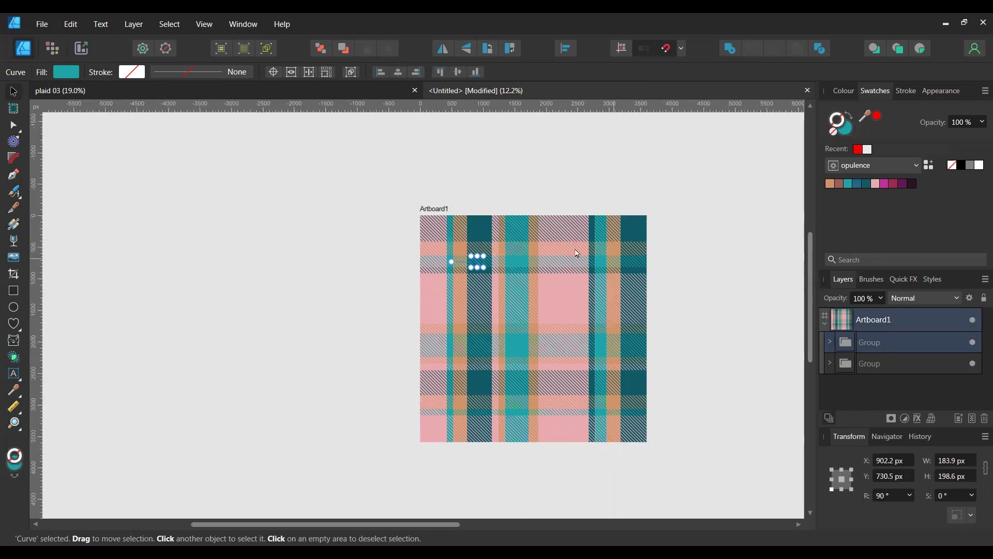
Set the first stripe group's opacity to 50 %, then the plaid group's to 100 %.
left_click(880, 343)
left_click(870, 299)
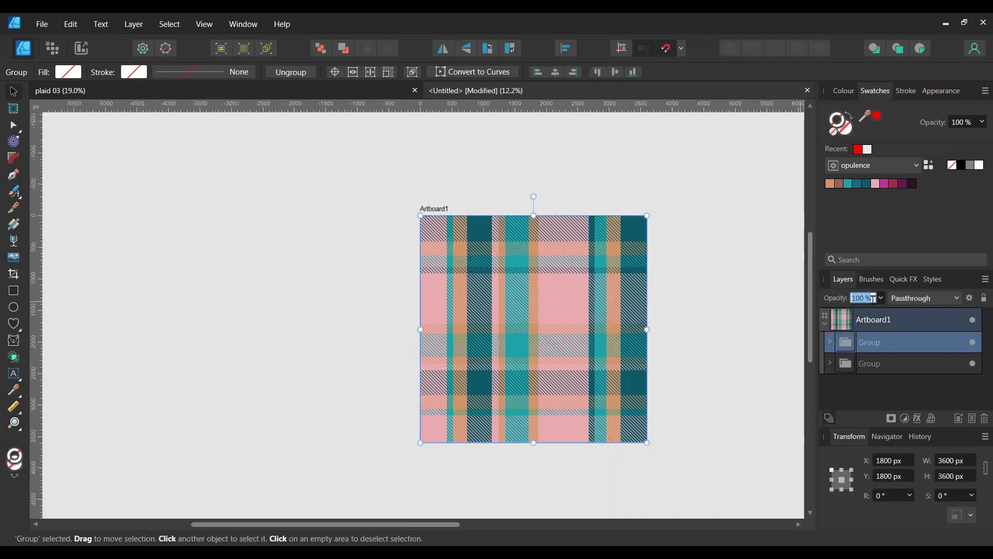
type("50")
key("Return")
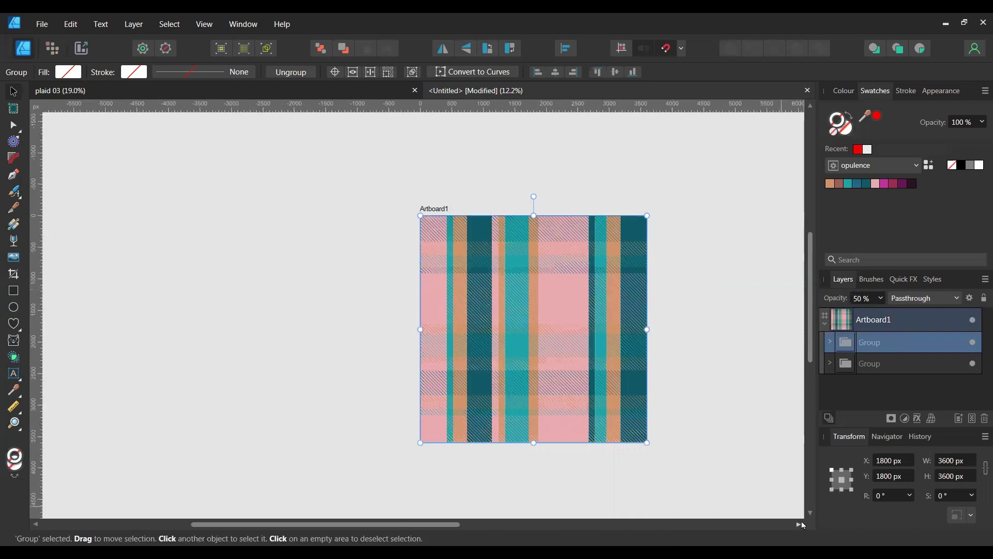
left_click(865, 298)
type("100")
key("Return")
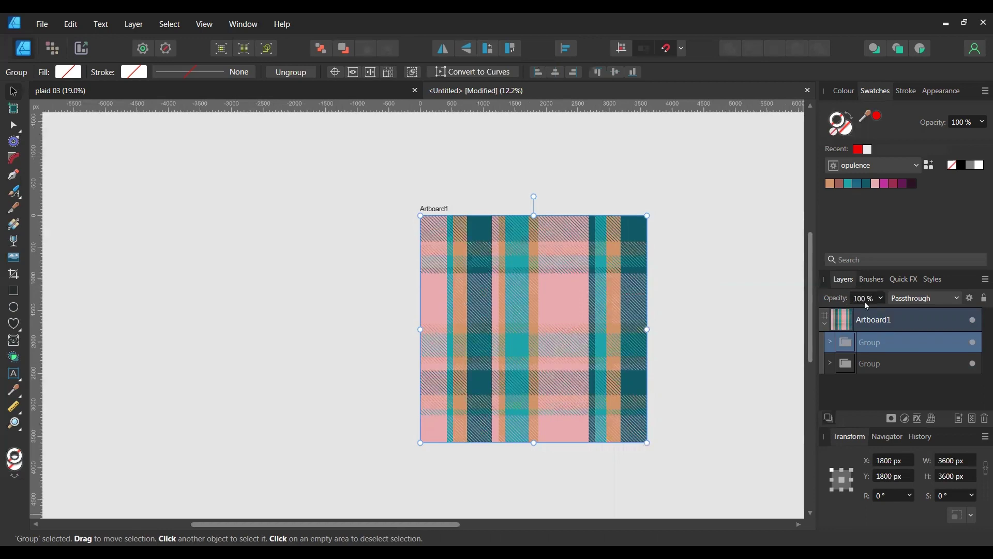
left_click(707, 304)
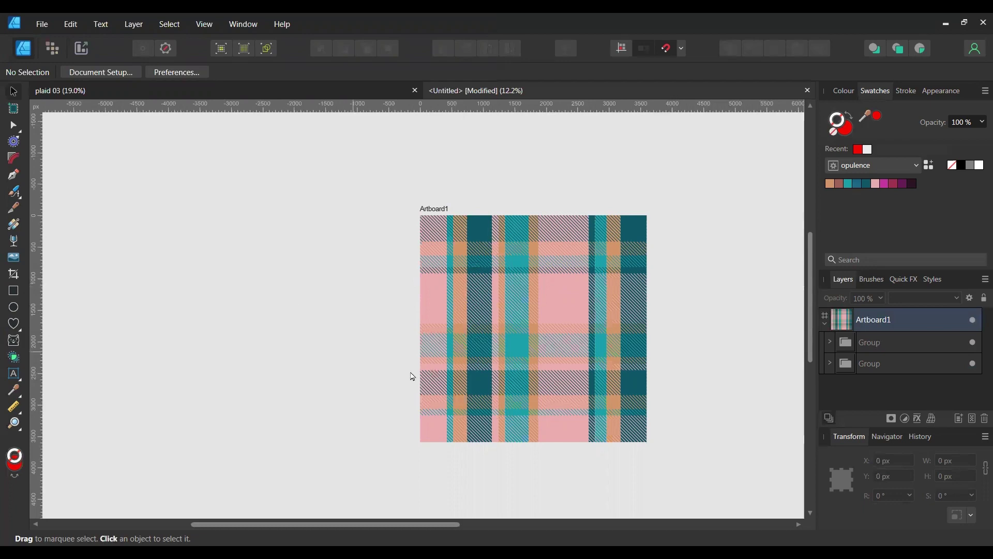
Draw a new 3600 px wide artboard and move it left of the plaid.
left_click_drag(355, 527, 289, 521)
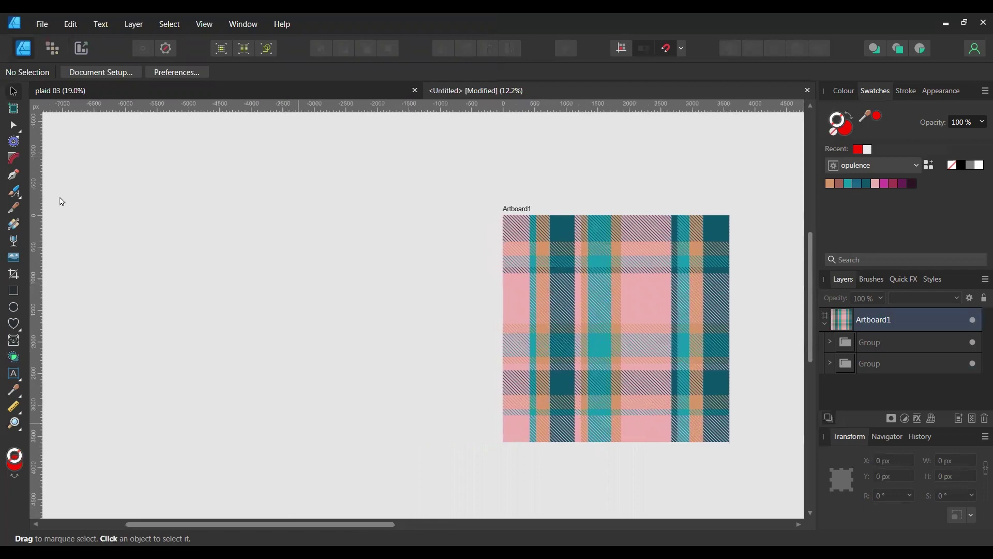
left_click(14, 109)
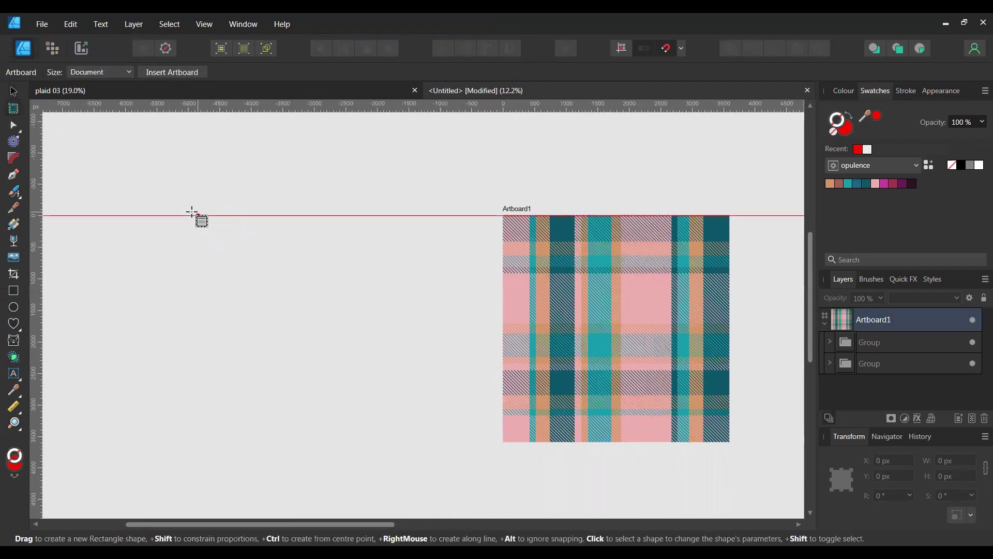
left_click_drag(177, 216, 401, 443)
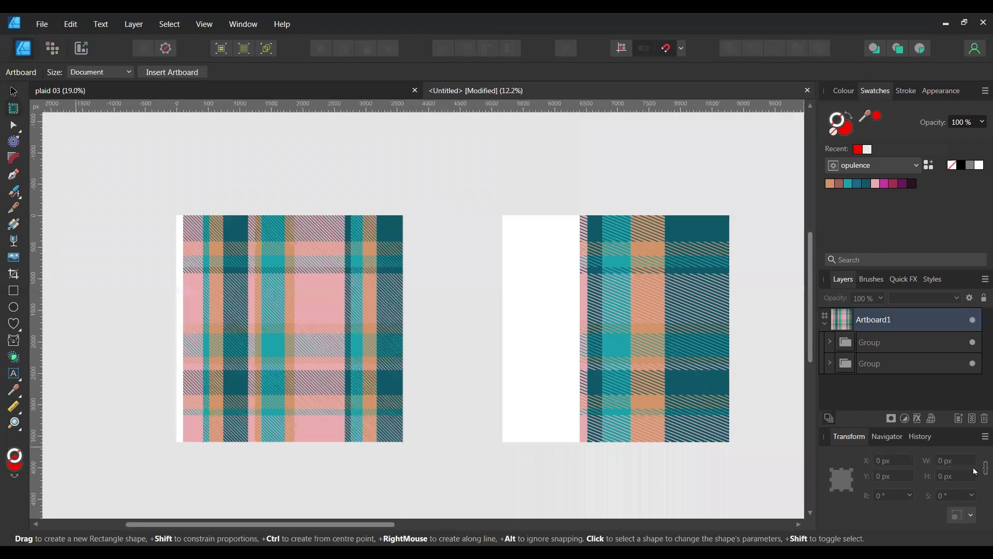
type("36")
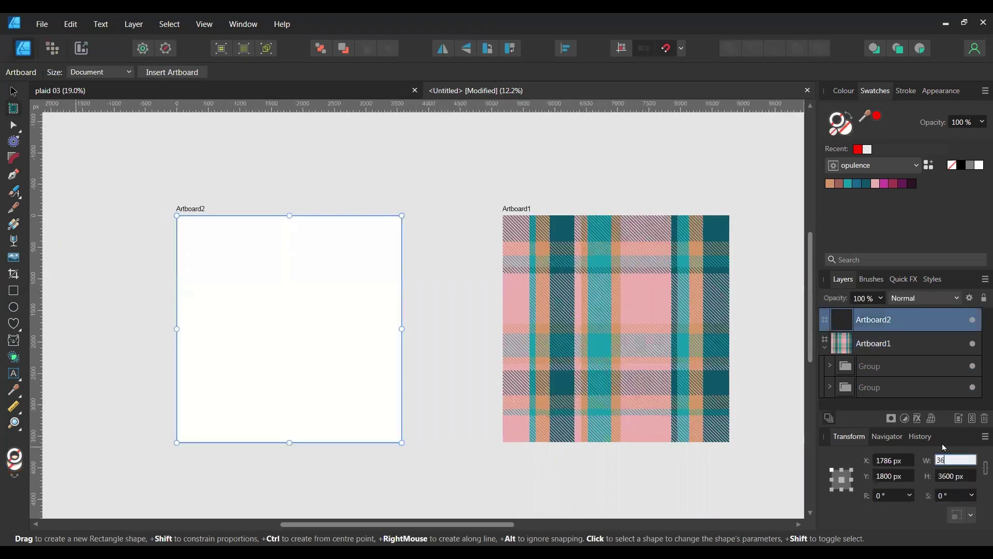
type("00")
key("Return")
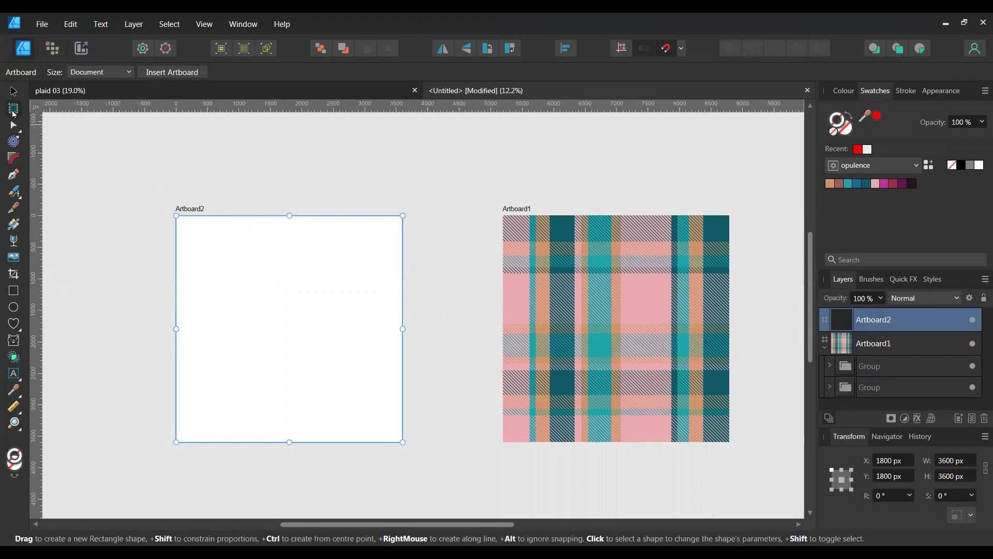
left_click(15, 92)
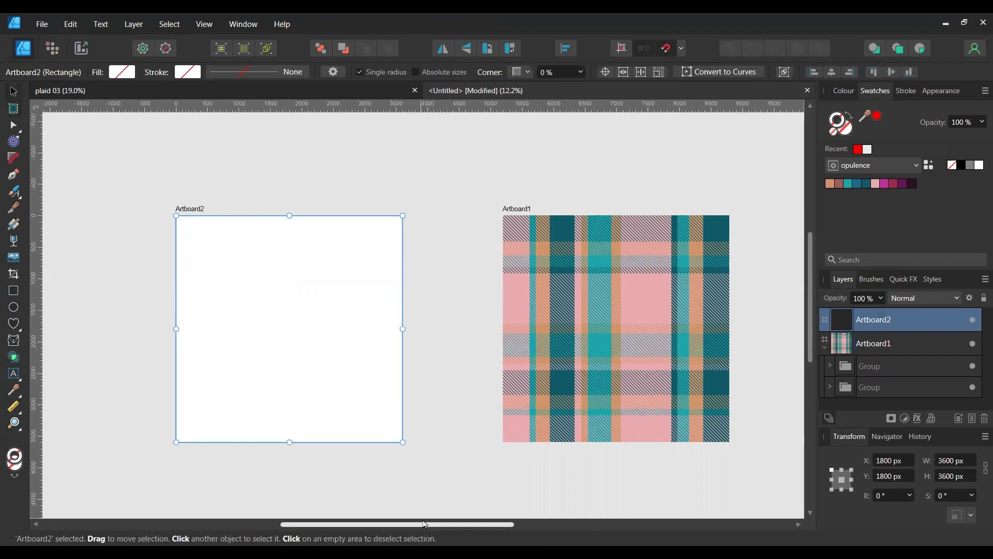
left_click_drag(424, 523, 371, 522)
left_click_drag(288, 211, 181, 211)
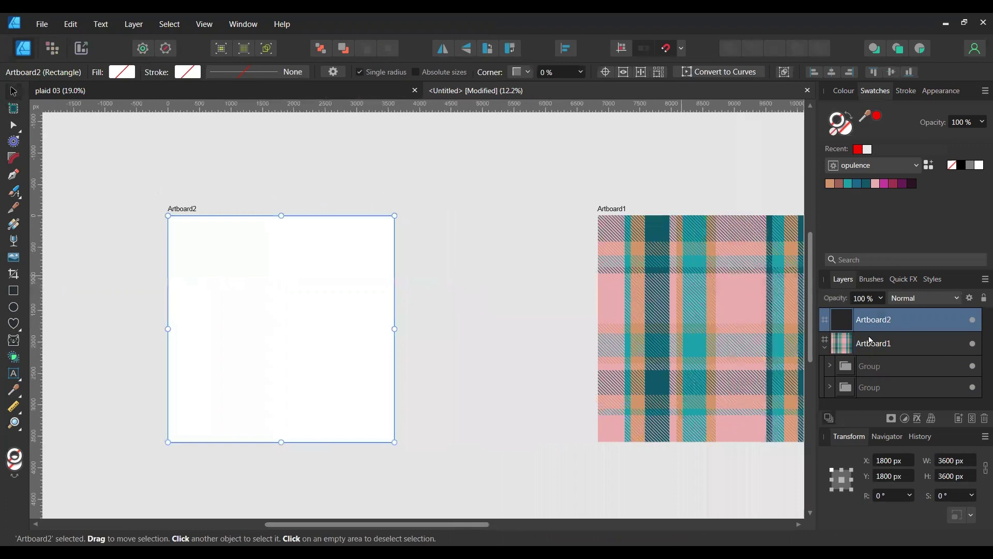
Merge the two plaid groups under Artboard1 into one group with Ctrl+G.
left_click(872, 362)
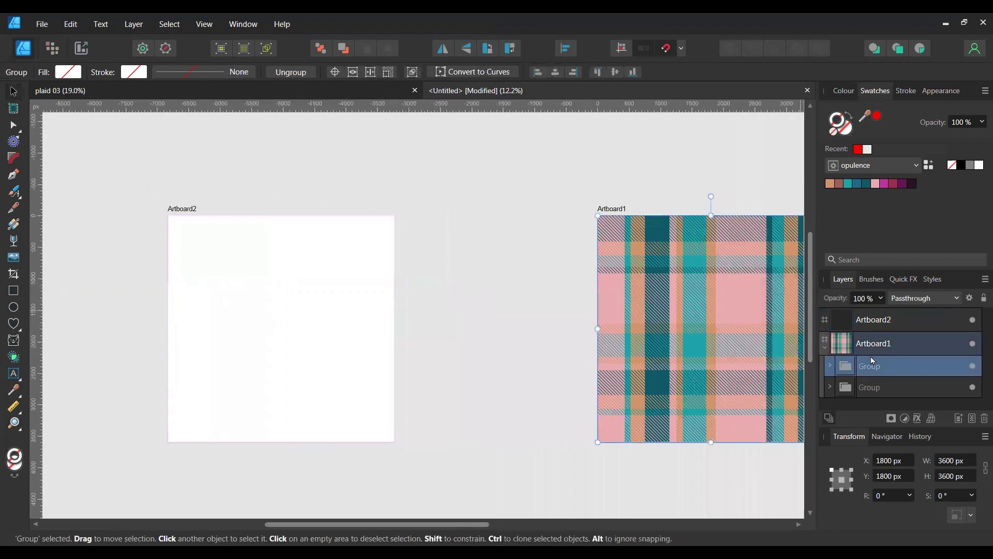
left_click(876, 390, "shift")
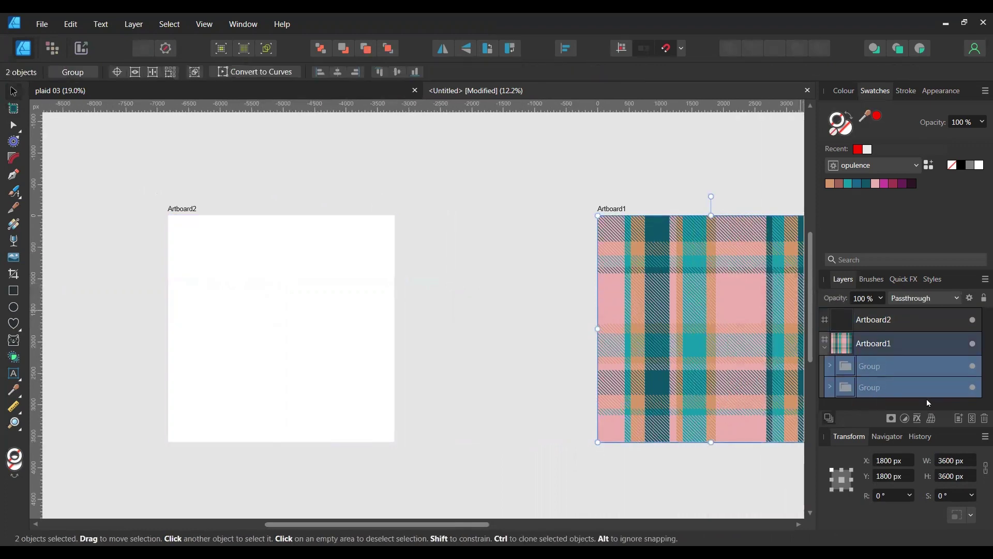
key("ctrl+g")
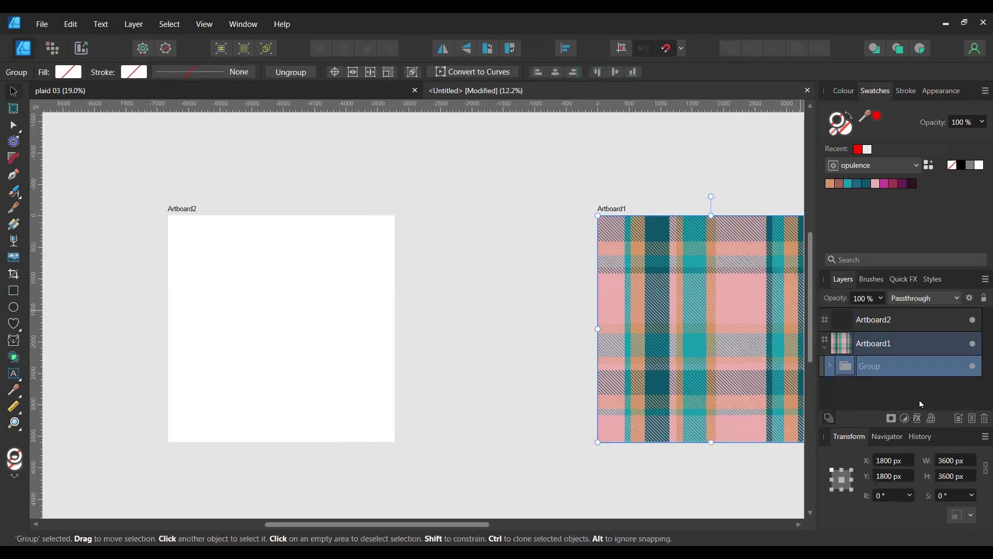
double_click(879, 366)
Paste a copy of the merged plaid group into Artboard2.
key("Escape")
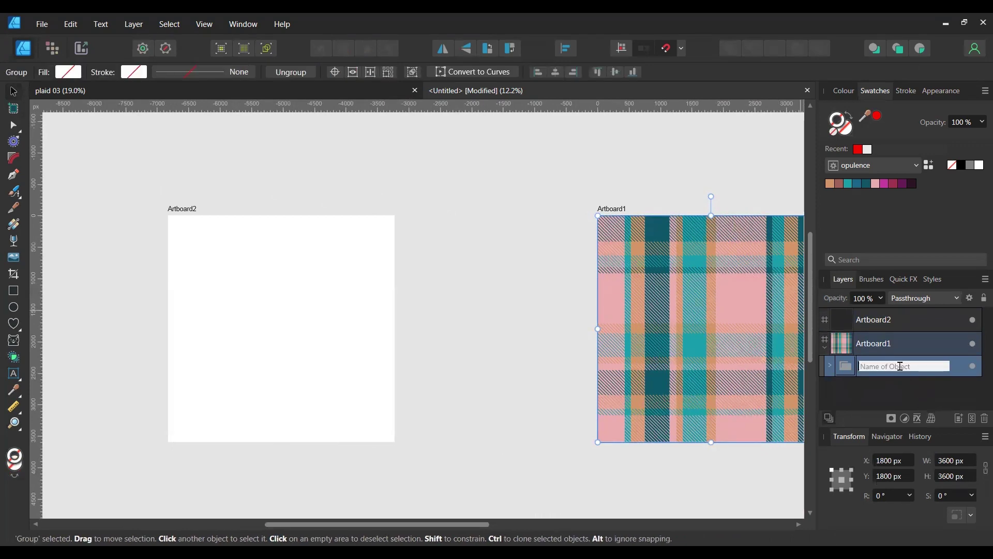
left_click(867, 321)
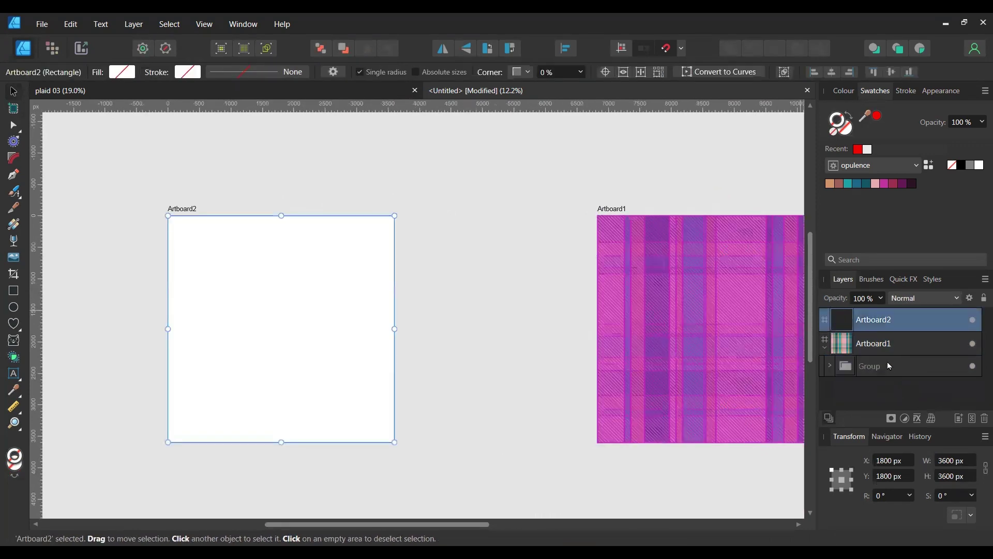
left_click(887, 363)
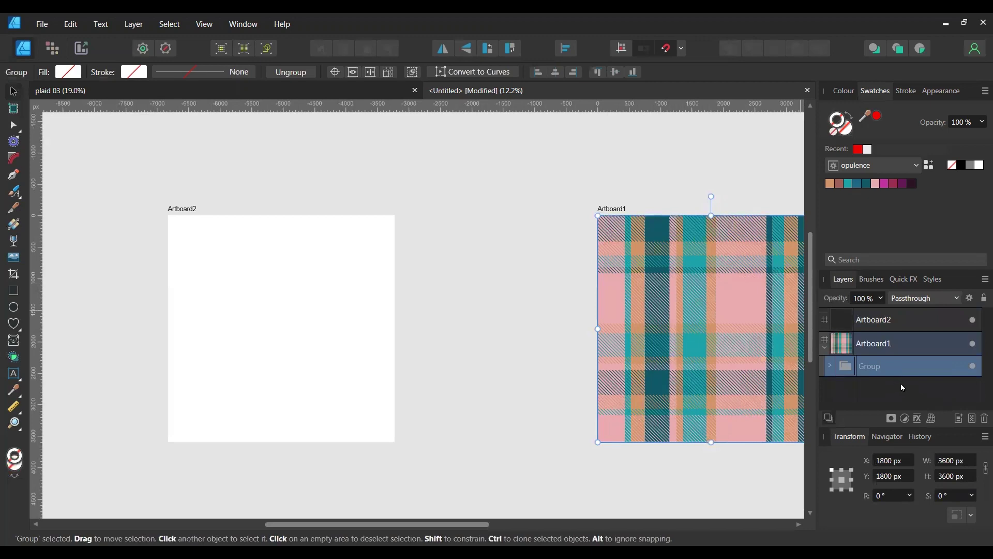
left_click(885, 321)
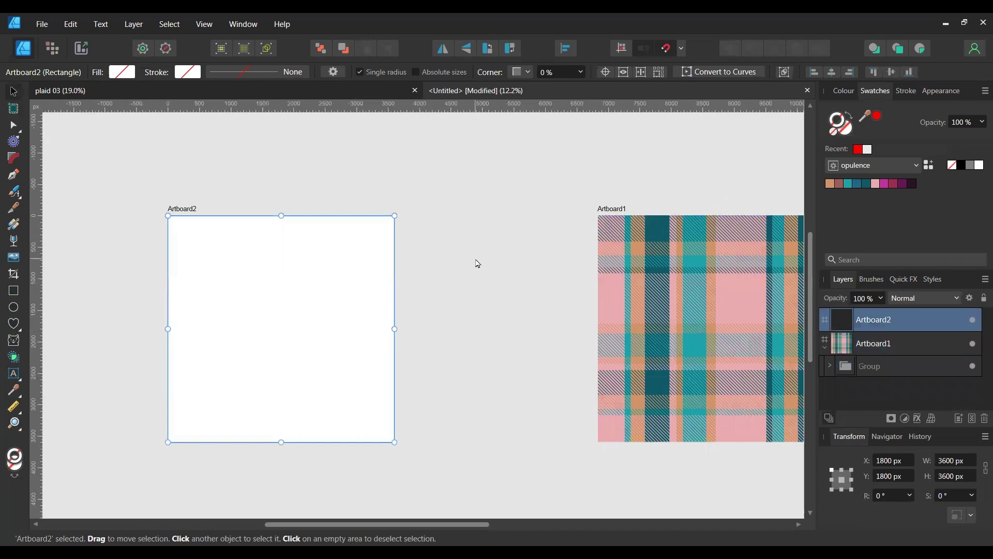
key("ctrl+v")
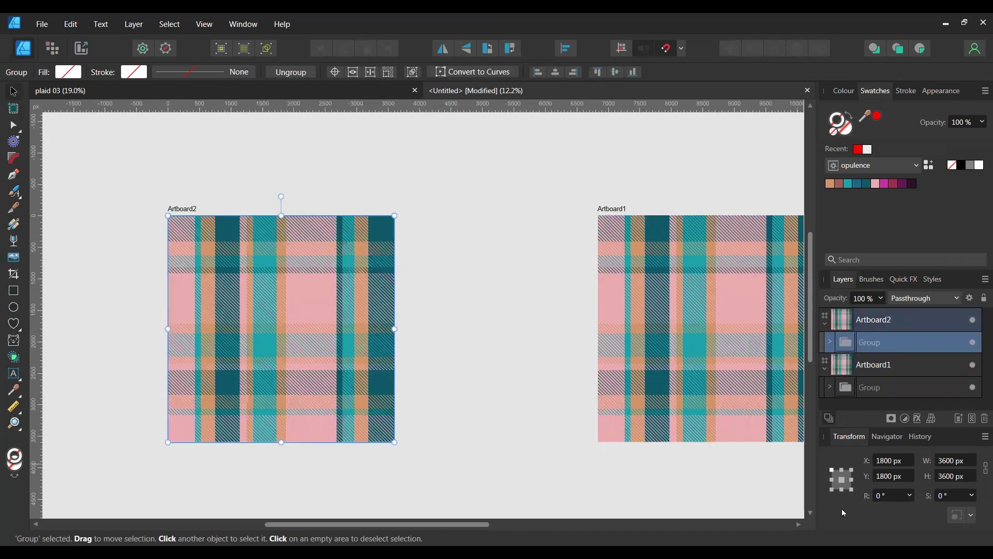
Rotate the pasted plaid 45° in the Transform panel.
left_click(886, 496)
type("45")
key("Return")
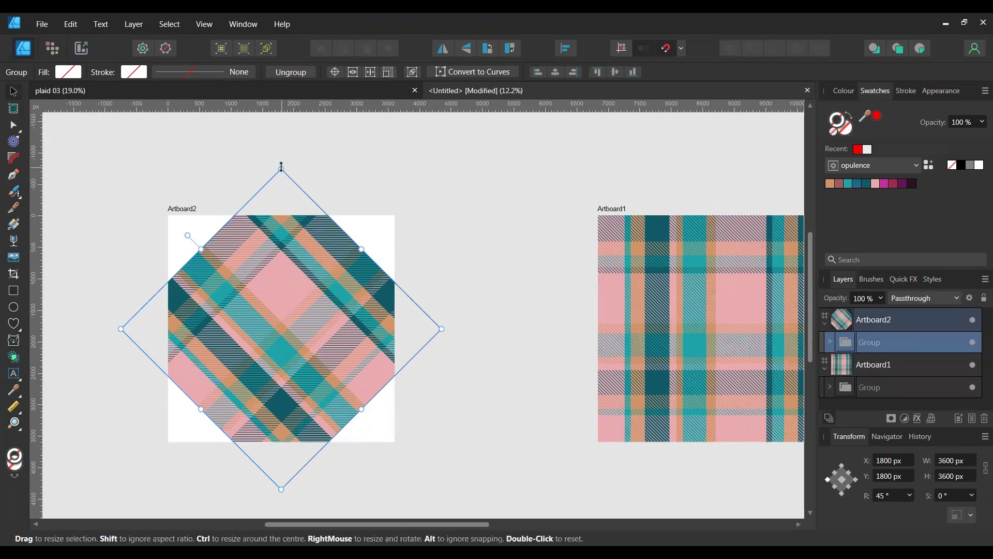
Scale the rotated plaid to 2545.6 px and Alt-drag a copy centred at X 0, Y 0.
left_click_drag(276, 182, 276, 228)
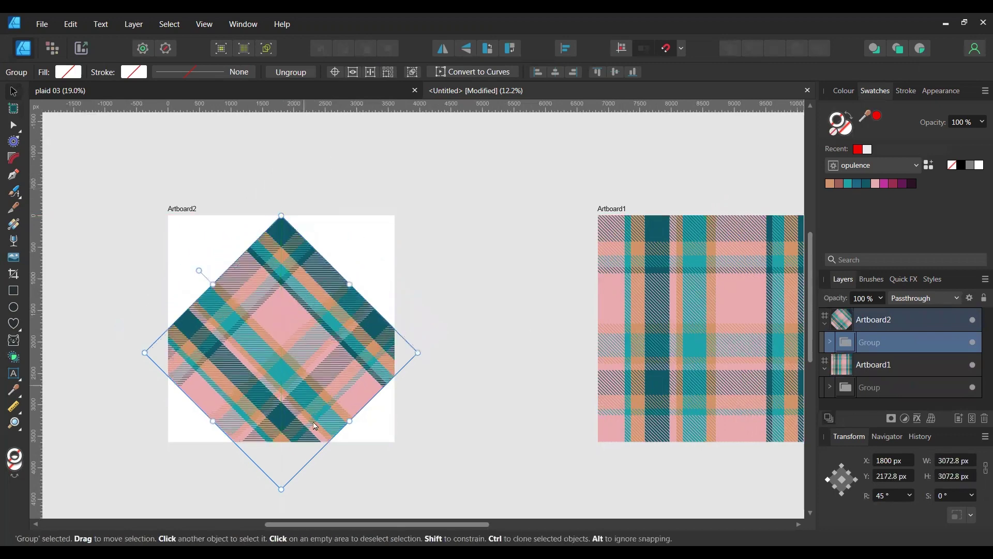
left_click_drag(281, 488, 281, 442)
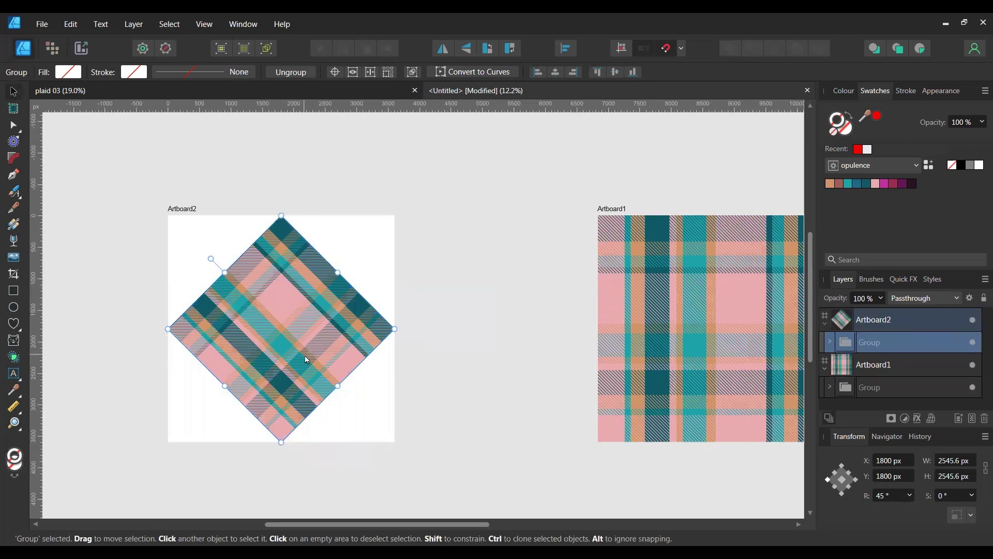
left_click_drag(308, 357, 217, 249)
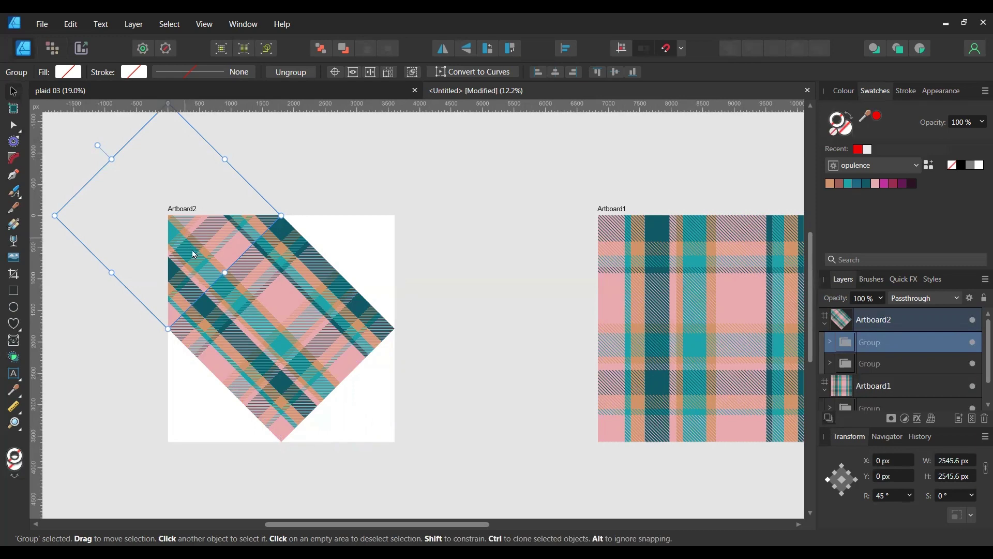
Duplicate the plaid diamond onto Artboard2's bottom-left, top-right and bottom-right corners.
left_click(244, 316)
left_click_drag(209, 402, 190, 425)
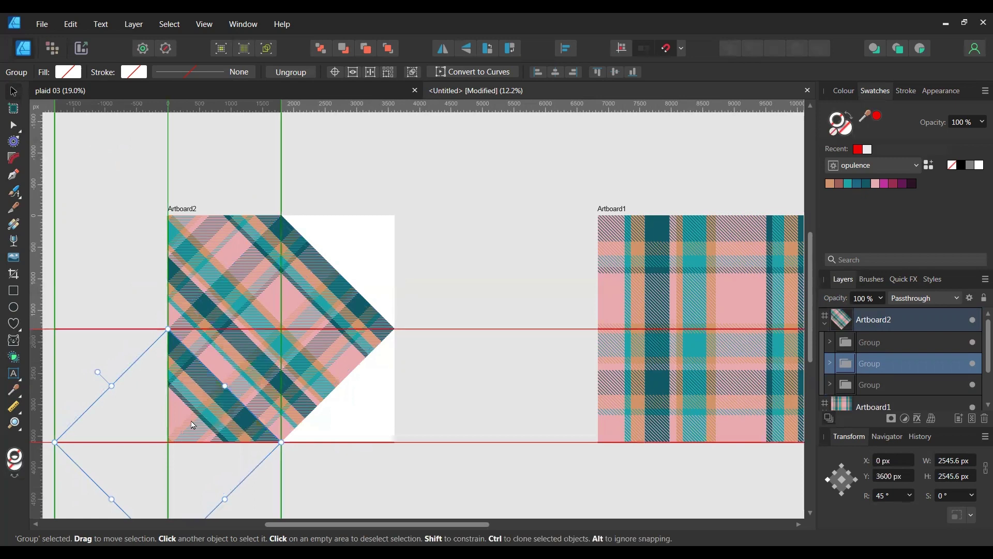
left_click_drag(193, 425, 197, 426)
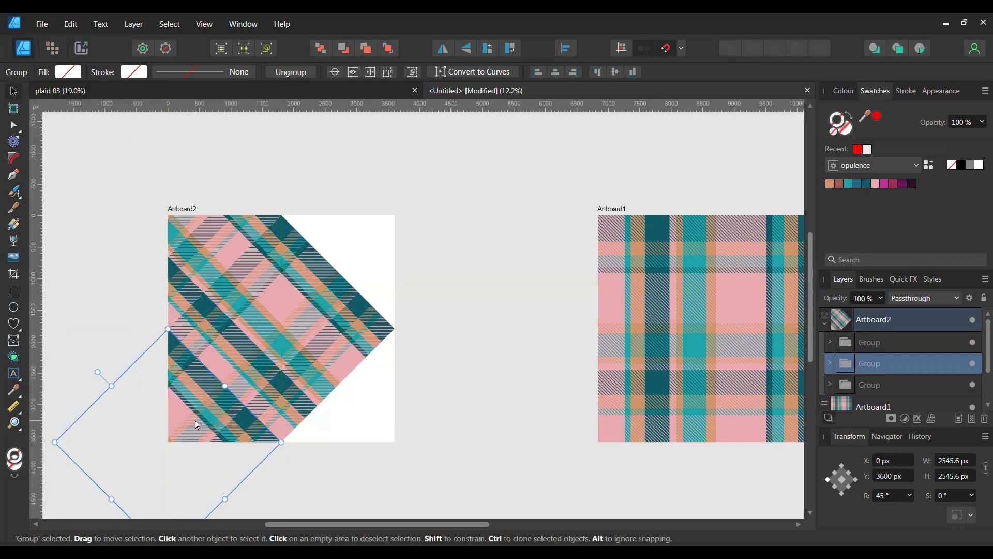
left_click(282, 340)
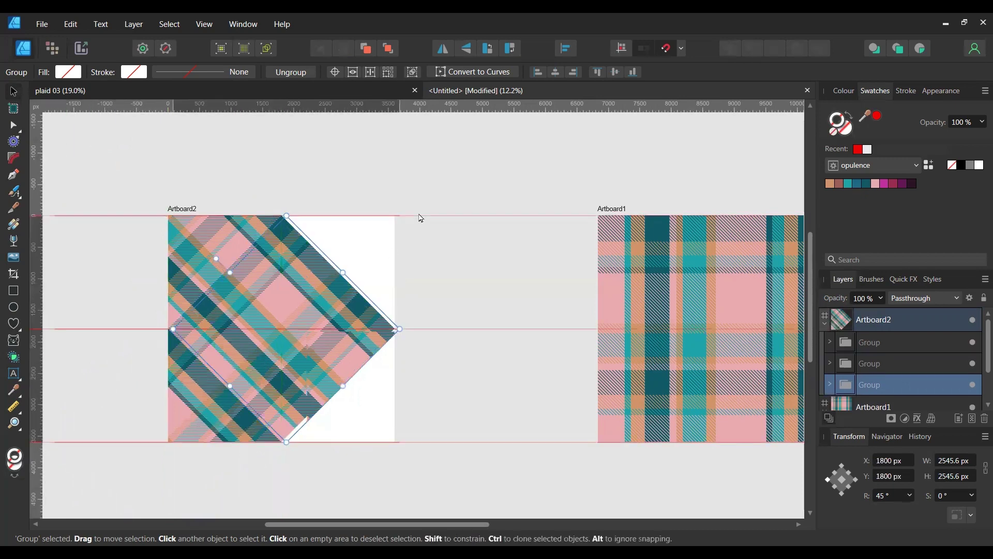
mouse_move(421, 217)
left_mouse_down()
mouse_move(432, 195)
mouse_move(409, 234)
mouse_move(414, 224)
mouse_move(405, 224)
left_mouse_up()
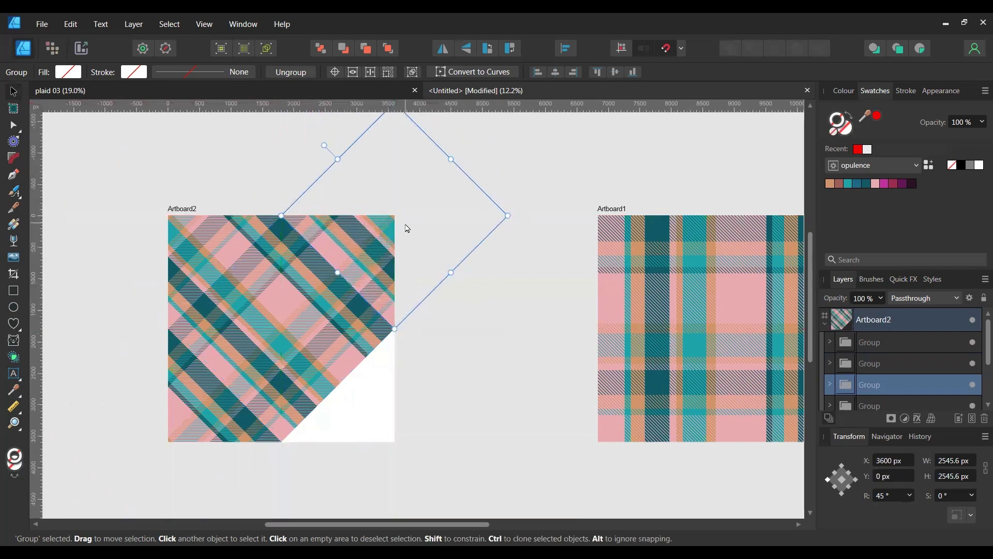
key("ctrl+z")
left_click_drag(349, 367, 378, 391)
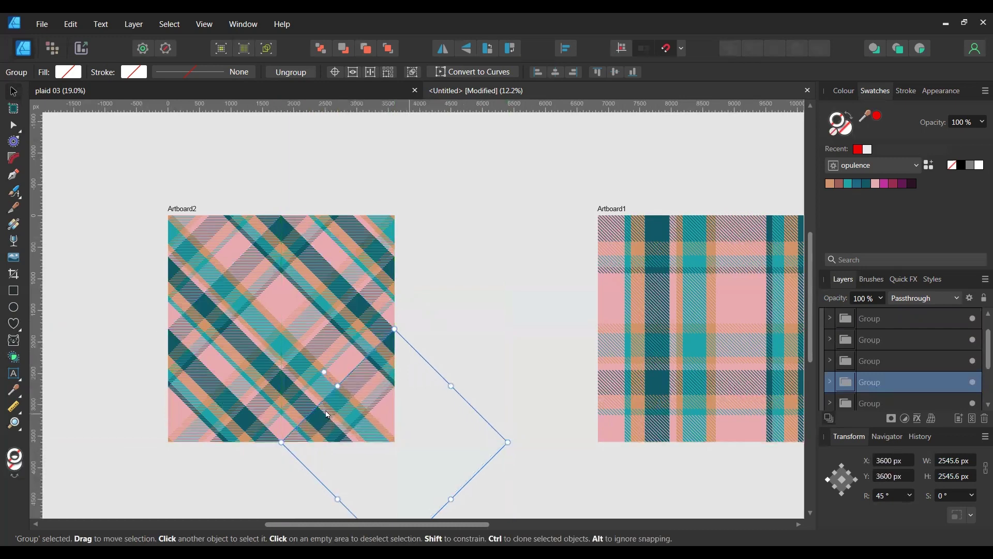
Deselect the rotated plaid group and centre Artboard2 in view to check the seamless diagonal plaid.
scroll(336, 383, "up", 2)
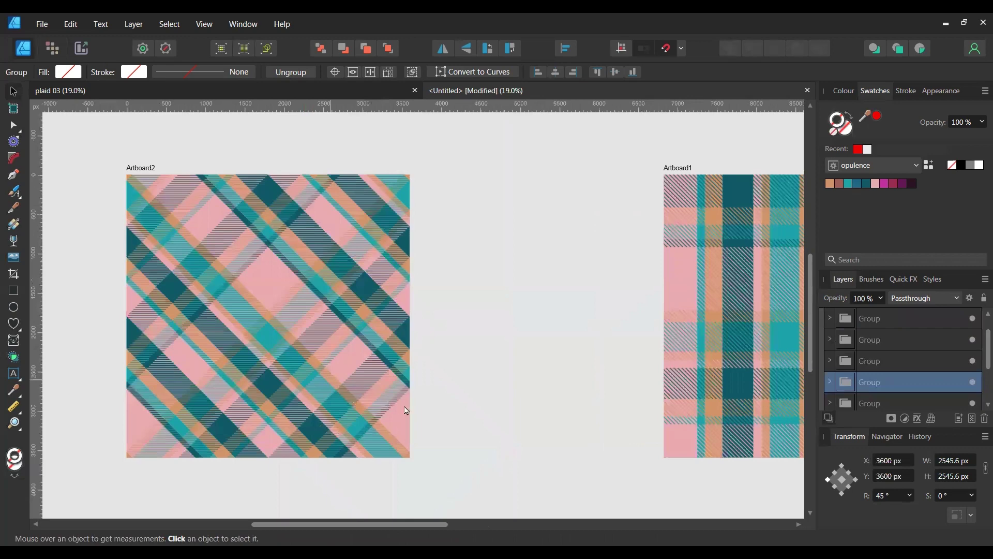
scroll(407, 410, "up", 2)
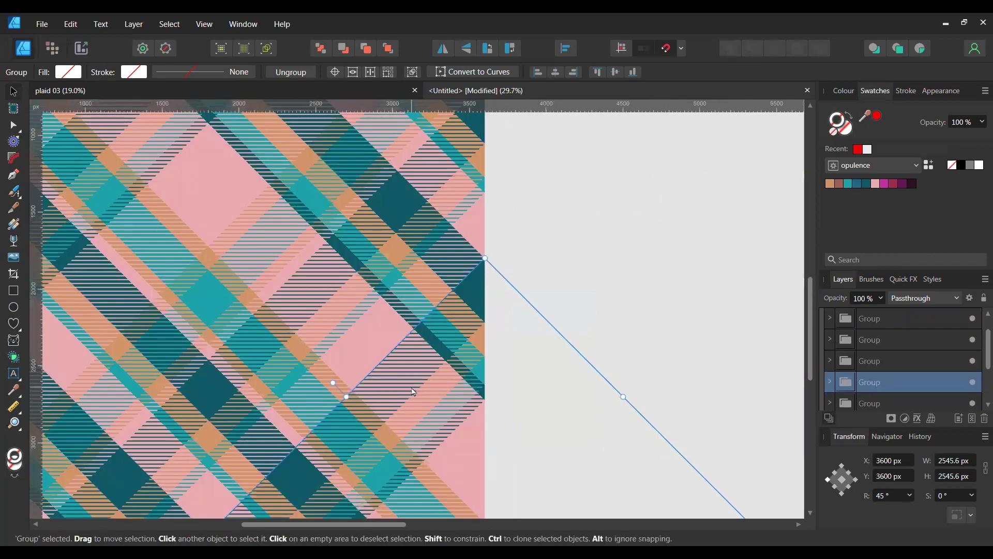
scroll(436, 271, "up", 1)
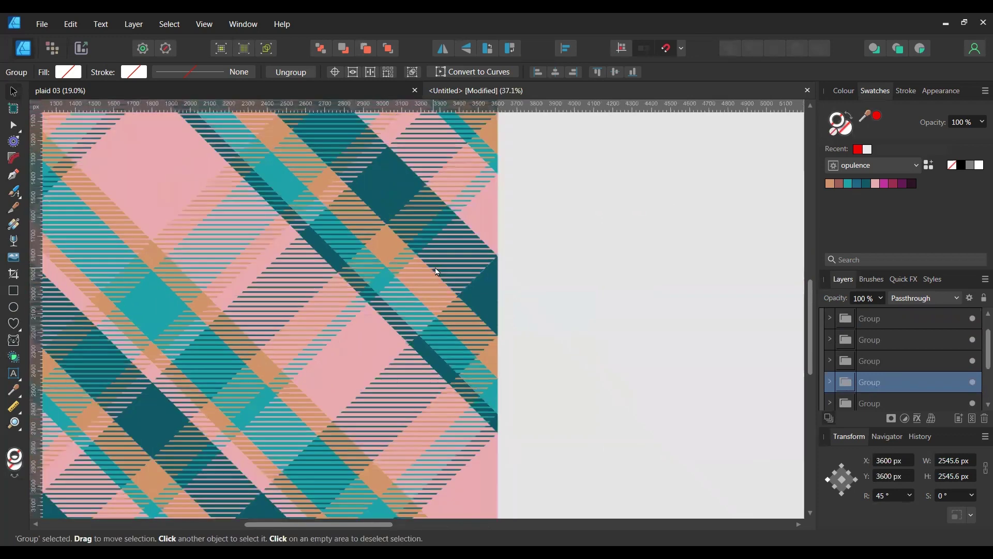
scroll(437, 272, "up", 2)
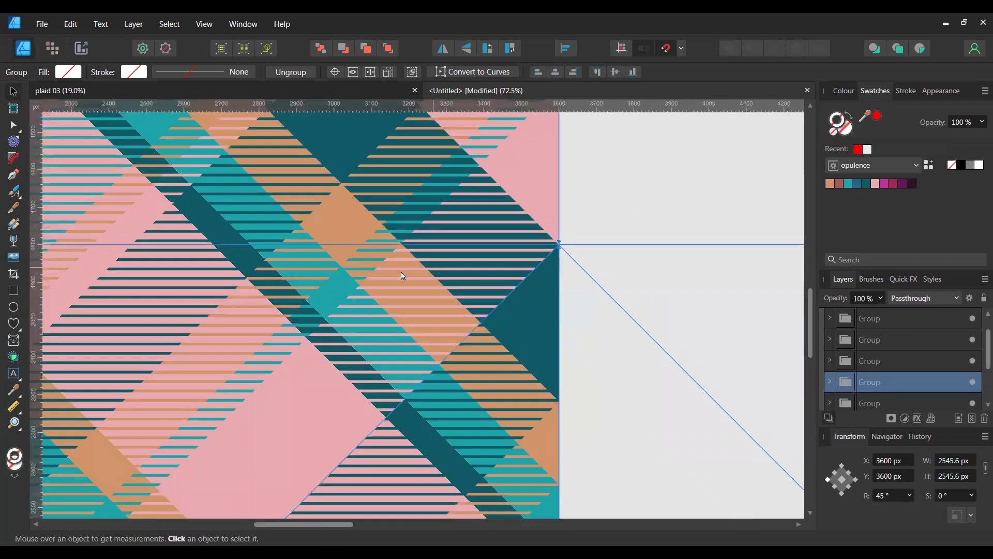
scroll(404, 276, "down", 4)
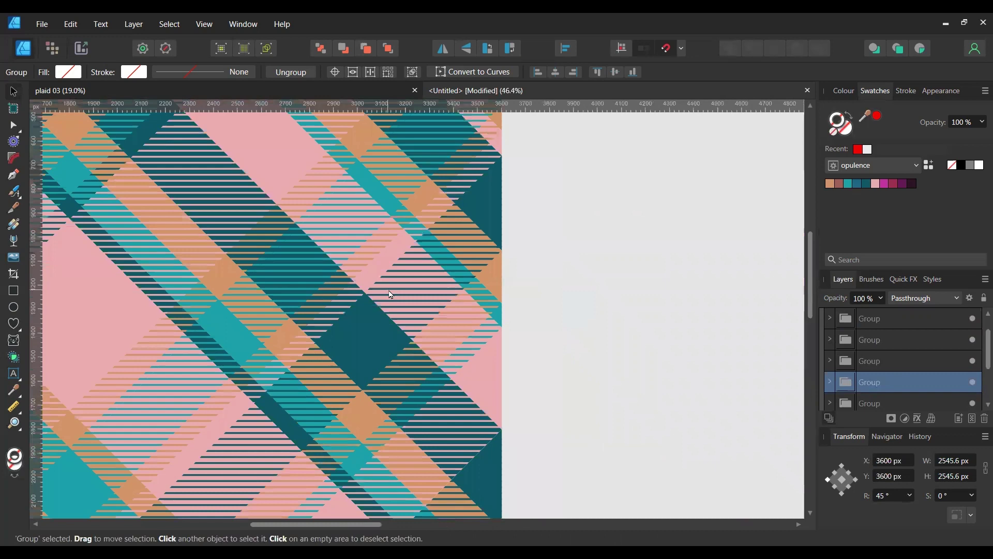
scroll(391, 294, "down", 3)
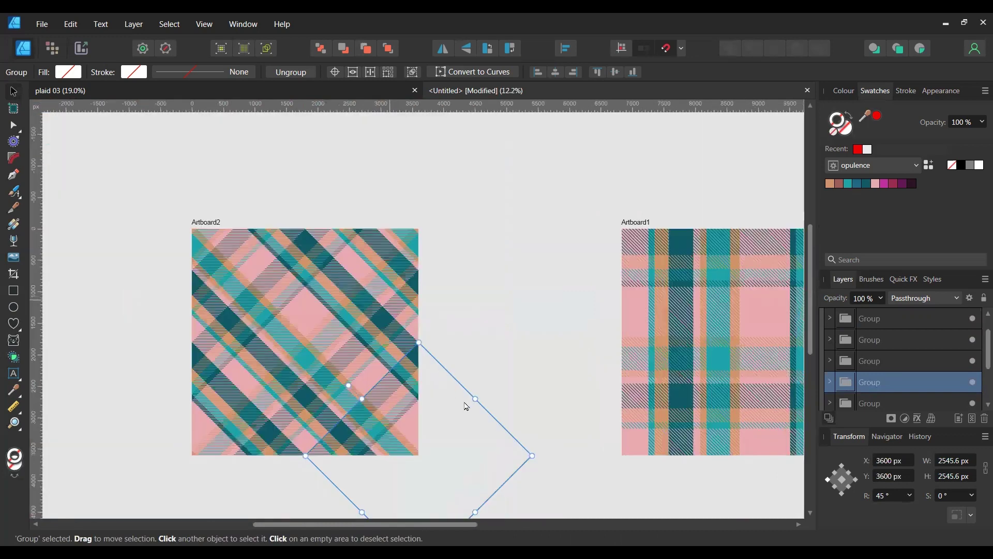
left_click(535, 398)
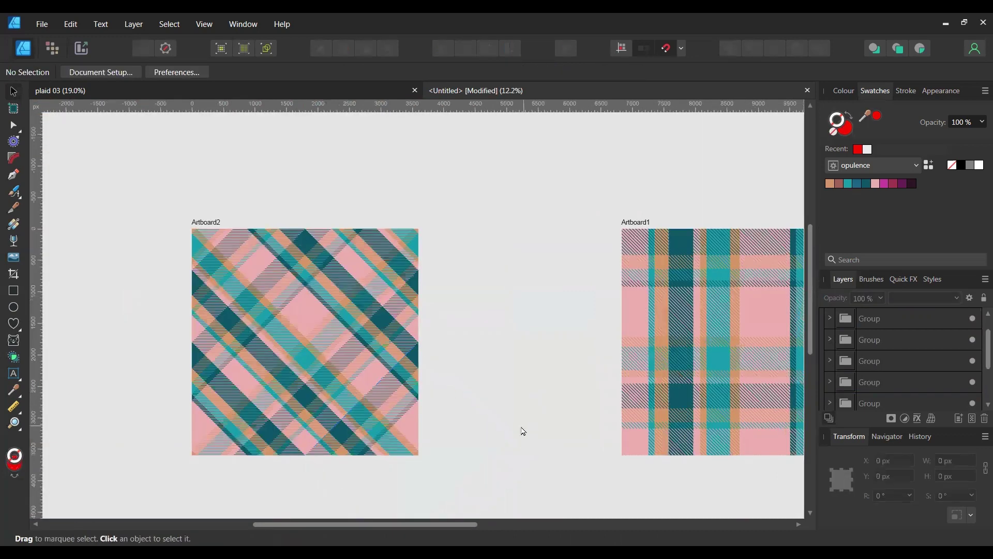
scroll(523, 429, "left", 1)
scroll(158, 145, "left", 5)
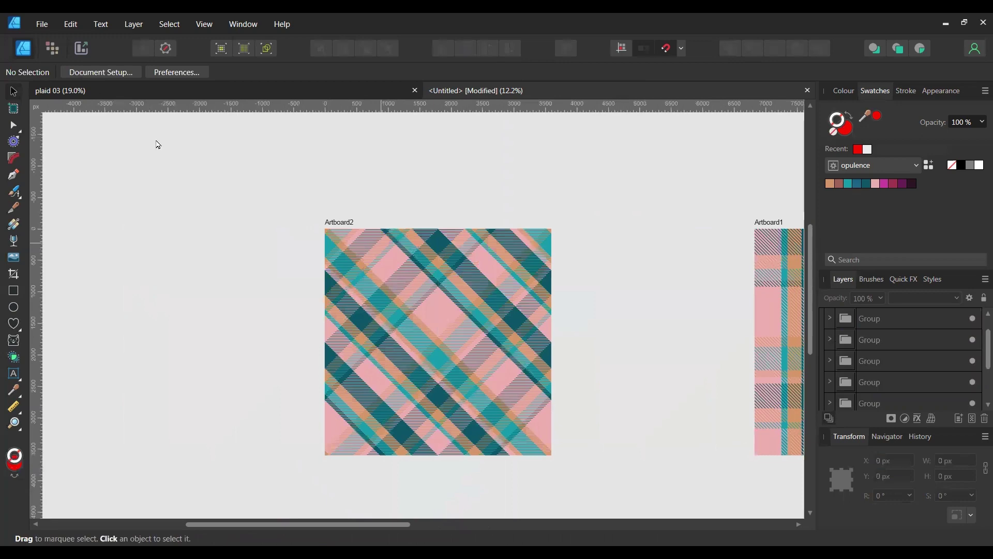
Export Artboard2 as a 3600 px, quality-100 JPEG named 'diagonal plaid 01'.
left_click(339, 224)
left_click(42, 24)
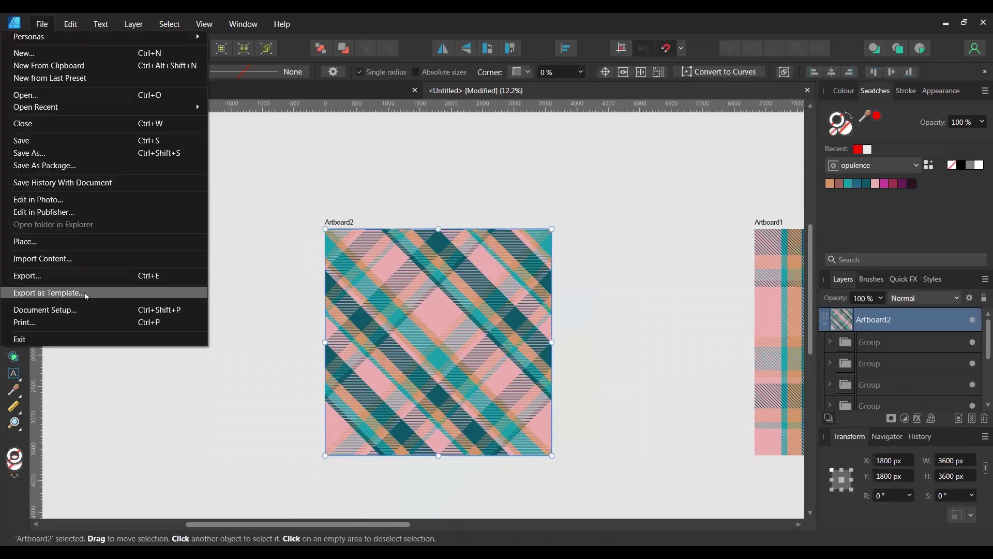
left_click(86, 275)
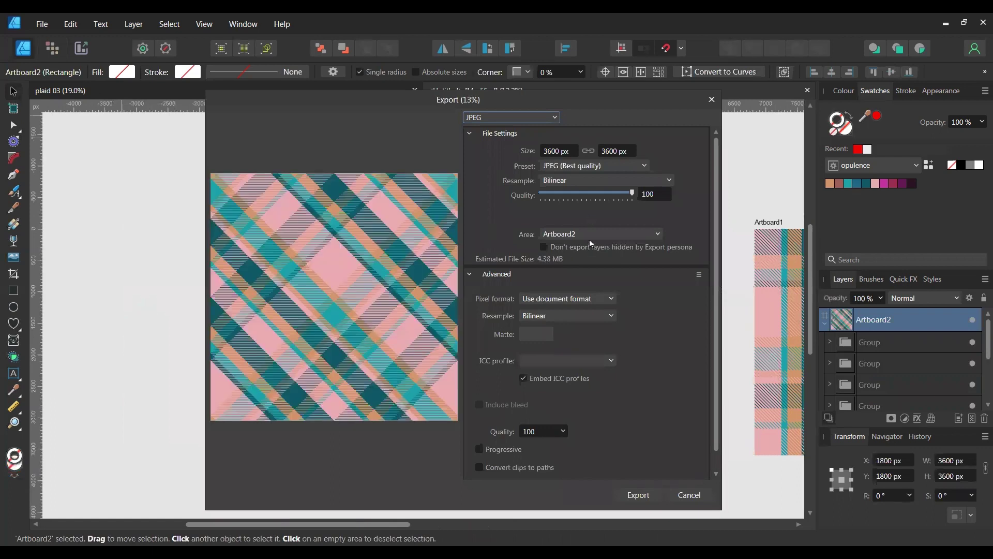
left_click(645, 498)
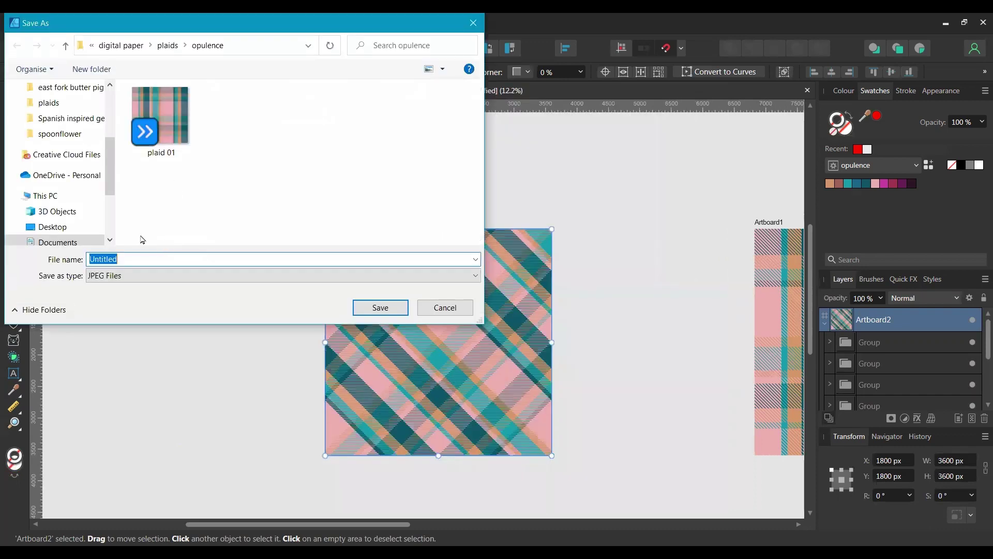
type("diagonal plaid 01")
key("Return")
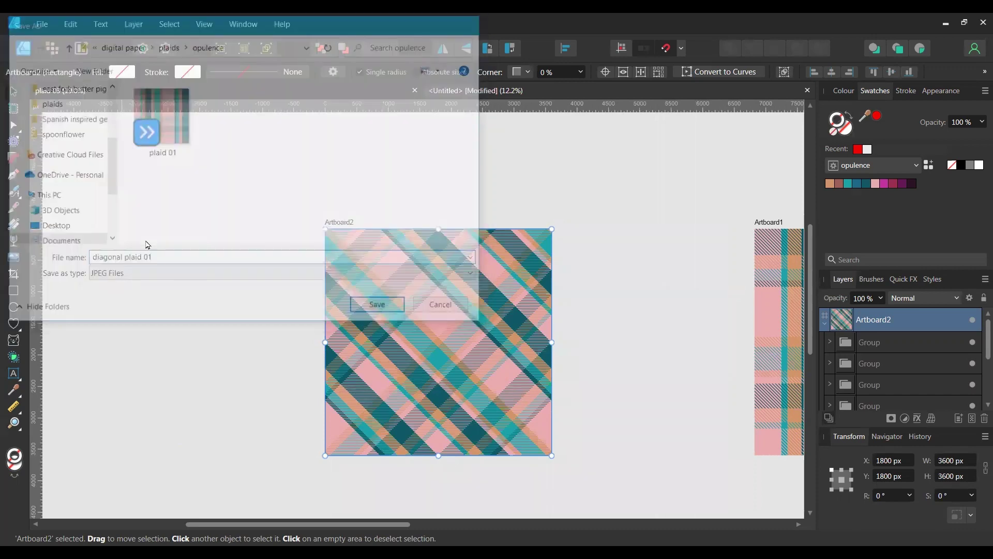
Draw a 4936 px circle beside Artboard1 and set its fill type to Bitmap.
scroll(306, 430, "right", 2)
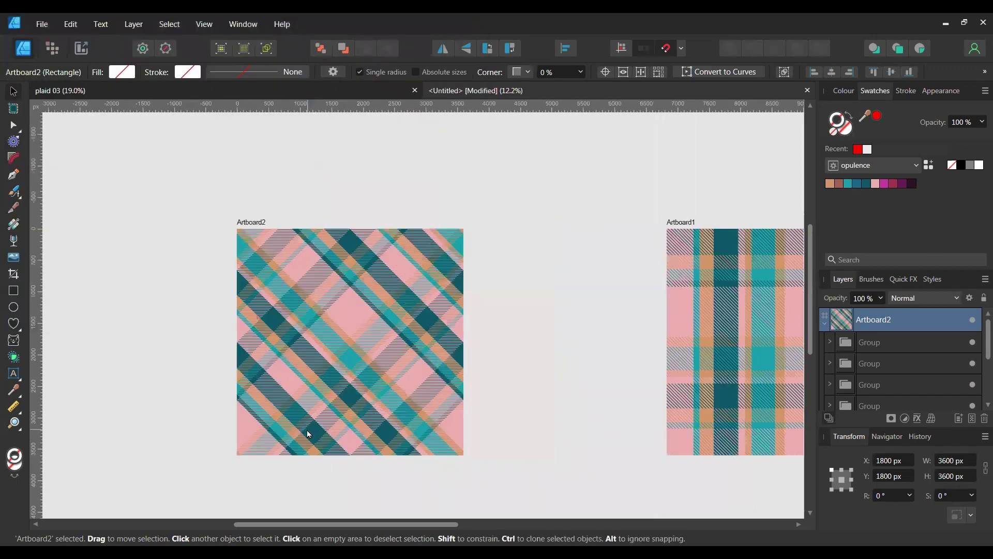
scroll(290, 431, "right", 10)
left_click(14, 308)
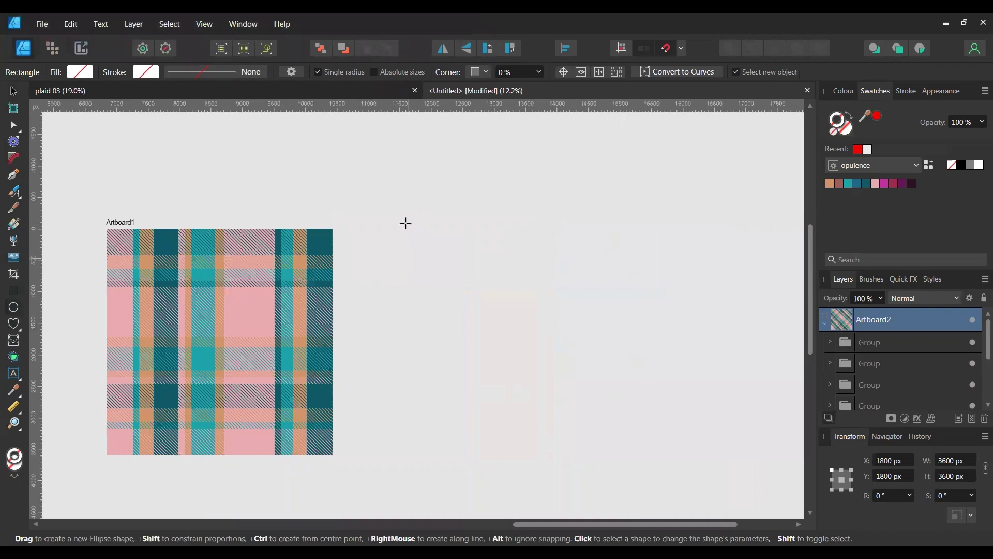
left_click_drag(394, 171, 705, 482)
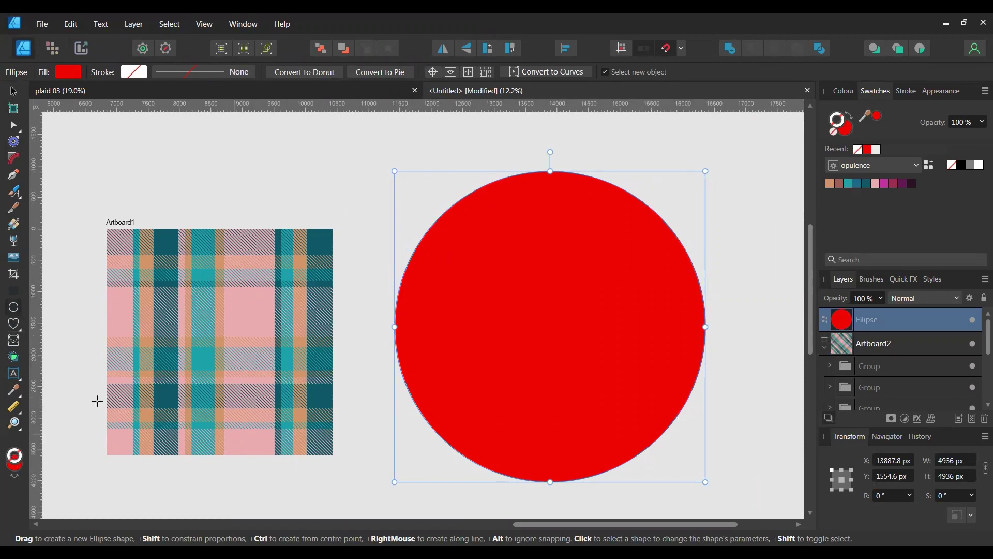
left_click(15, 225)
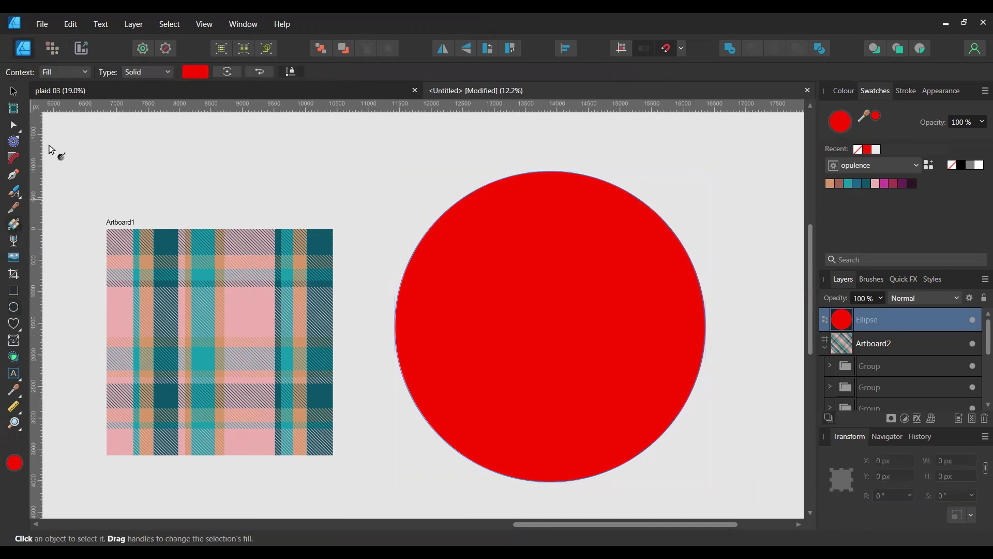
left_click(149, 72)
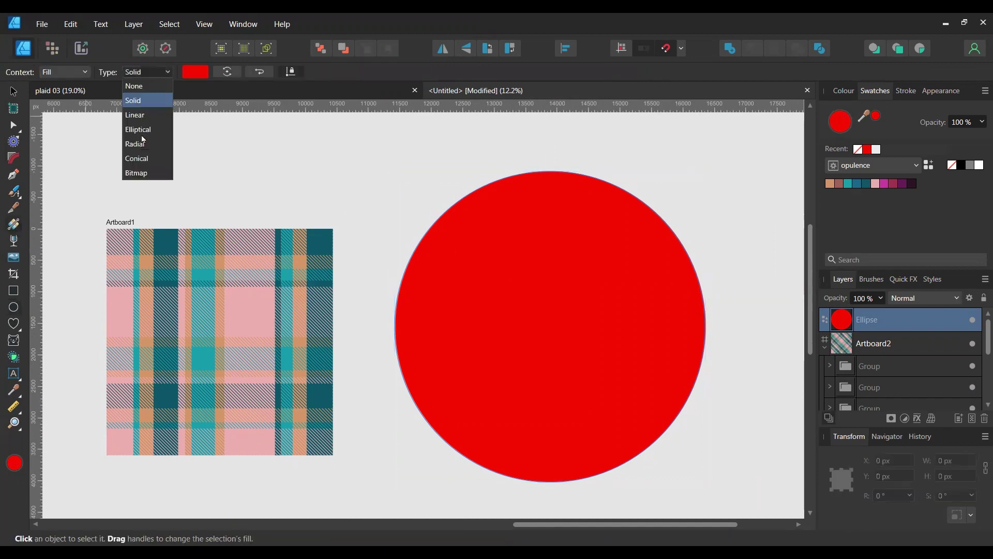
Load the 'diagonal plaid 01' image as the circle's bitmap fill.
left_click(146, 176)
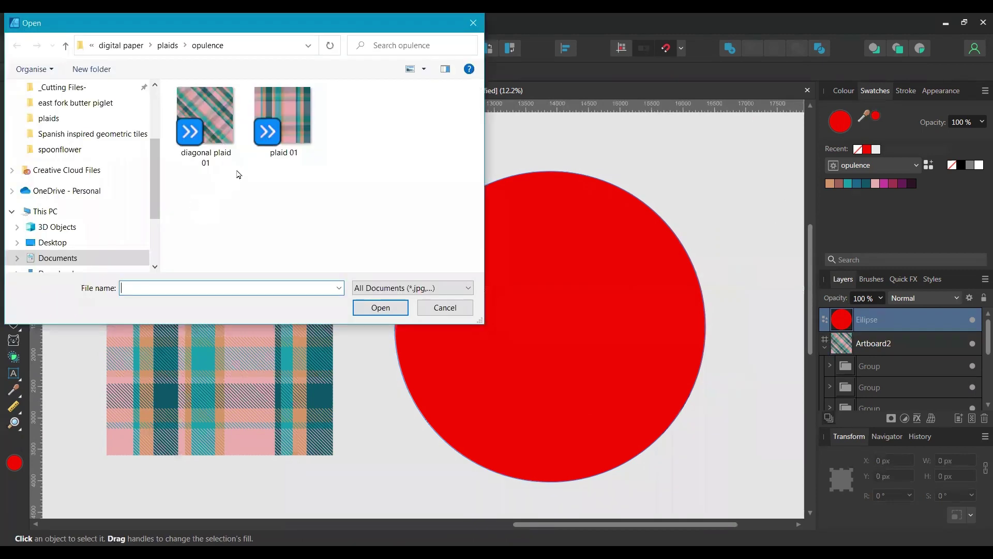
left_click(225, 153)
left_click(378, 313)
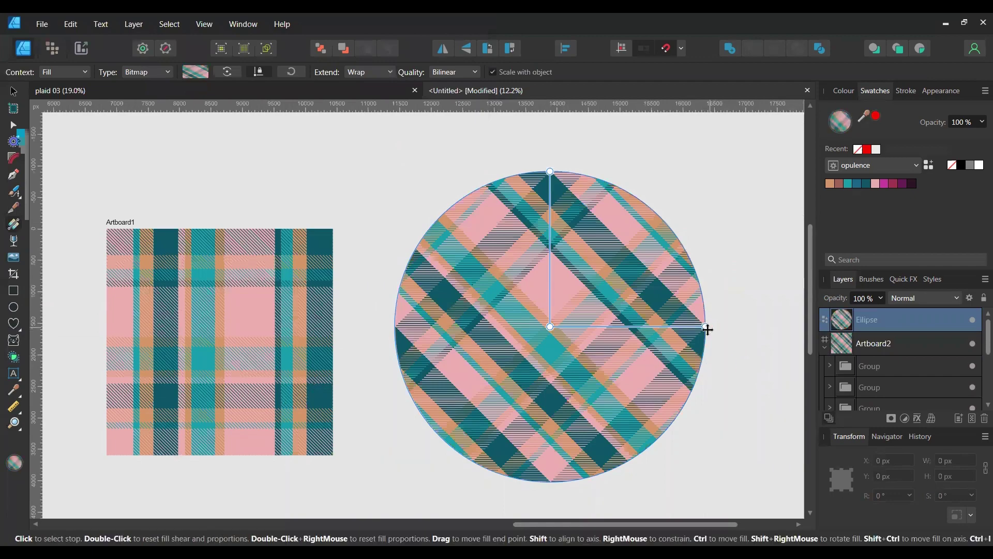
Drag the fill handle to rescale the plaid pattern inside the circle.
left_click_drag(705, 327, 625, 326)
scroll(633, 336, "up", 4)
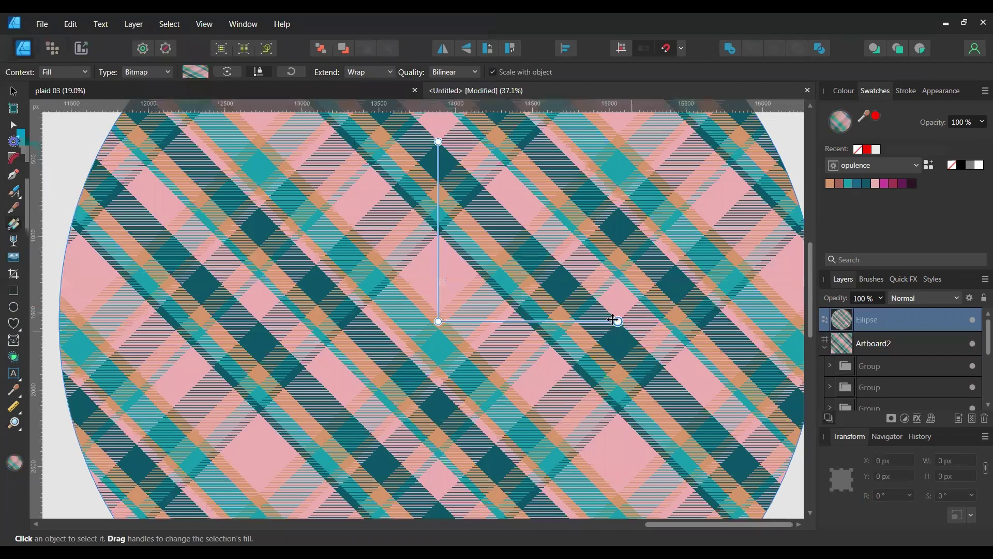
scroll(613, 319, "up", 1)
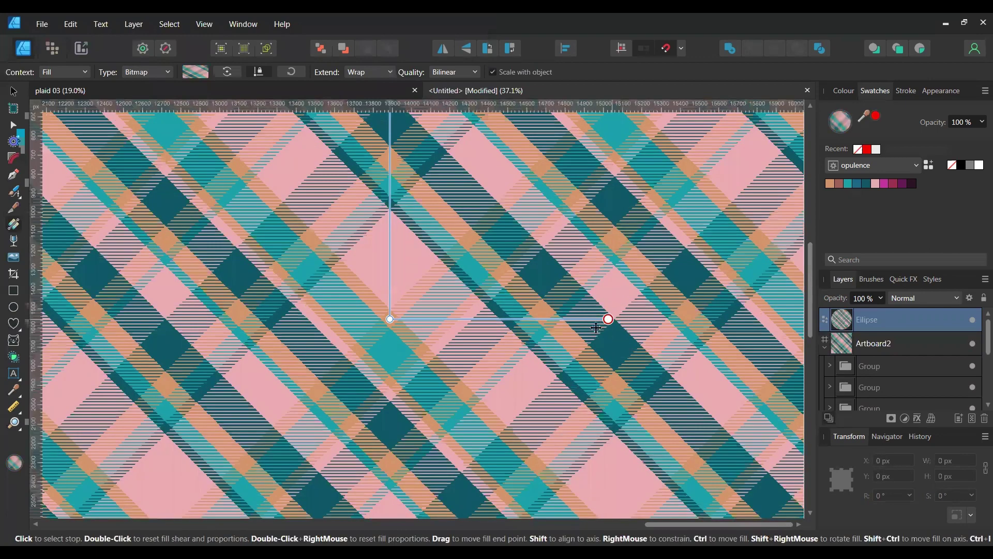
scroll(595, 327, "down", 4)
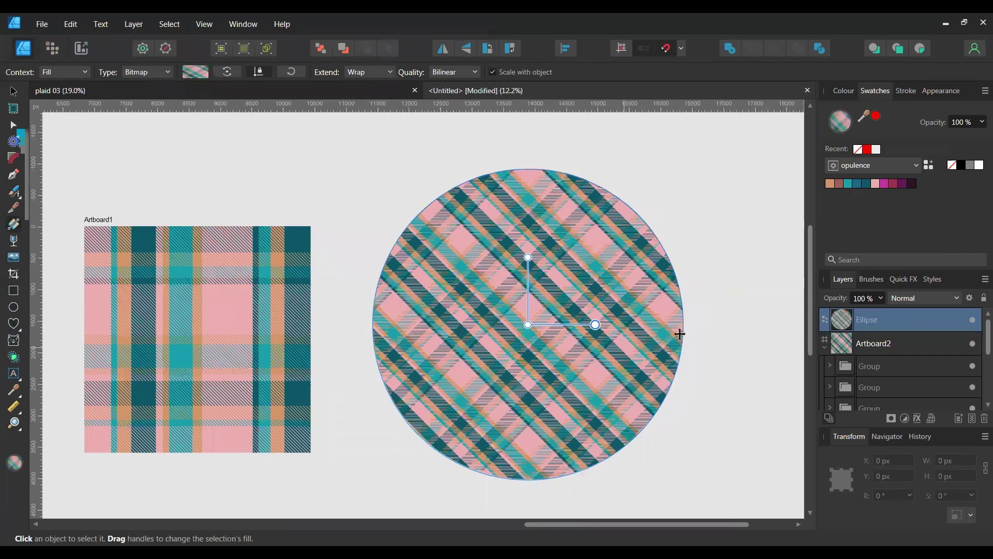
left_click_drag(680, 334, 733, 330)
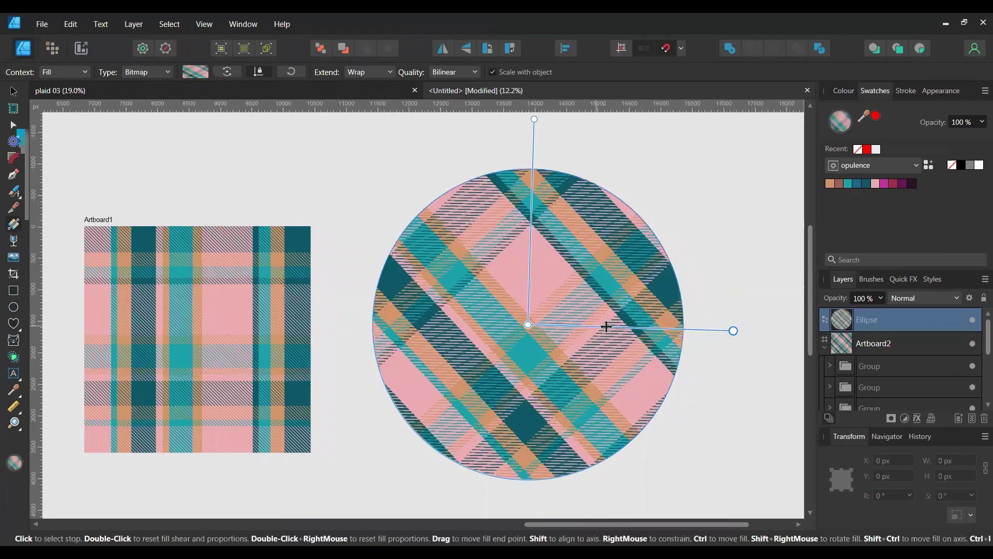
left_click_drag(607, 326, 655, 325)
Scroll the canvas to review the plaid-filled circle alongside the artboards.
scroll(655, 325, "up", 2)
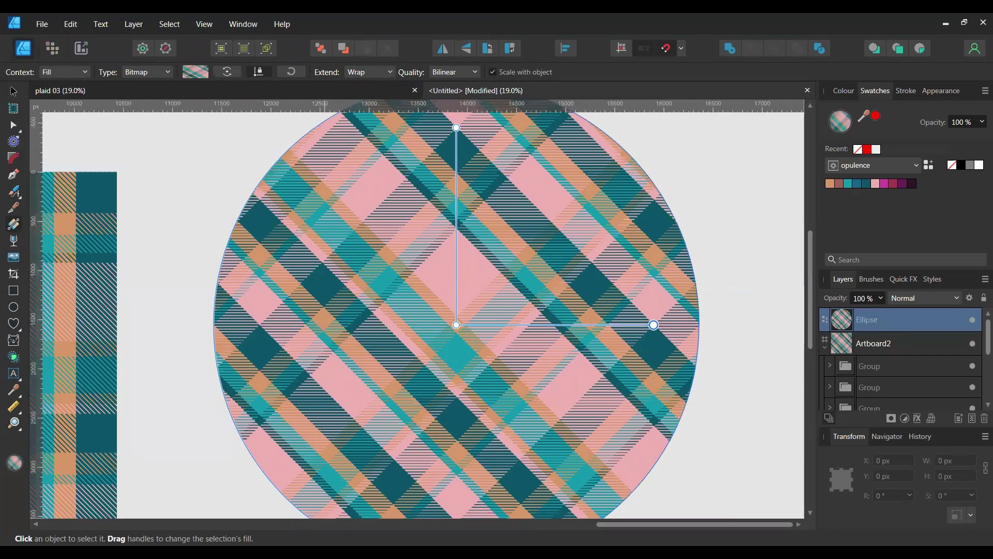
scroll(417, 310, "left", 3)
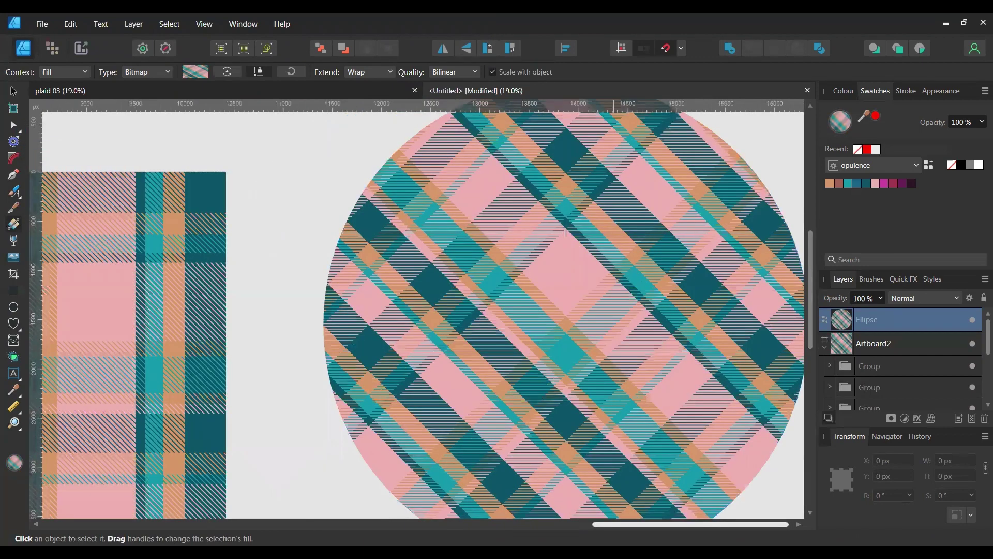
left_click(355, 522)
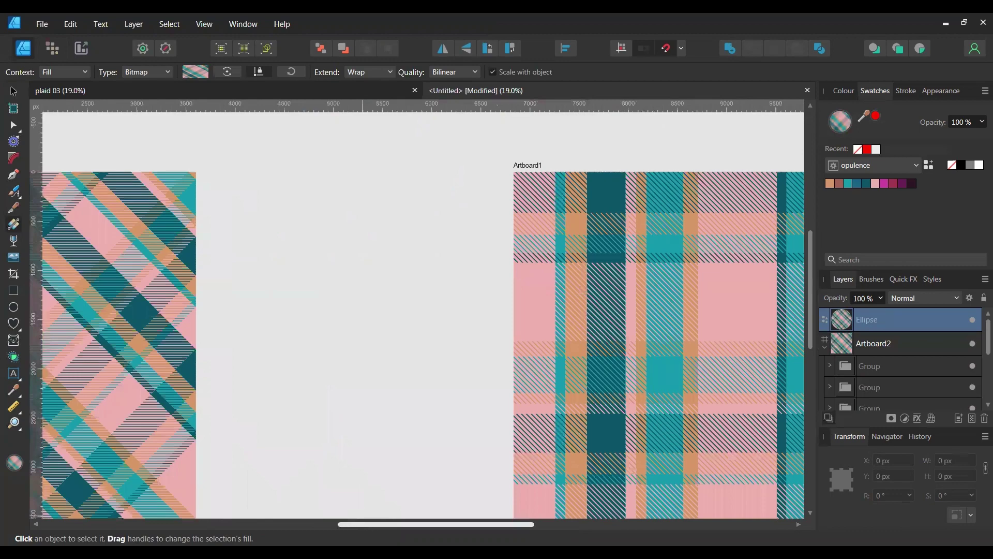
scroll(417, 309, "right", 9)
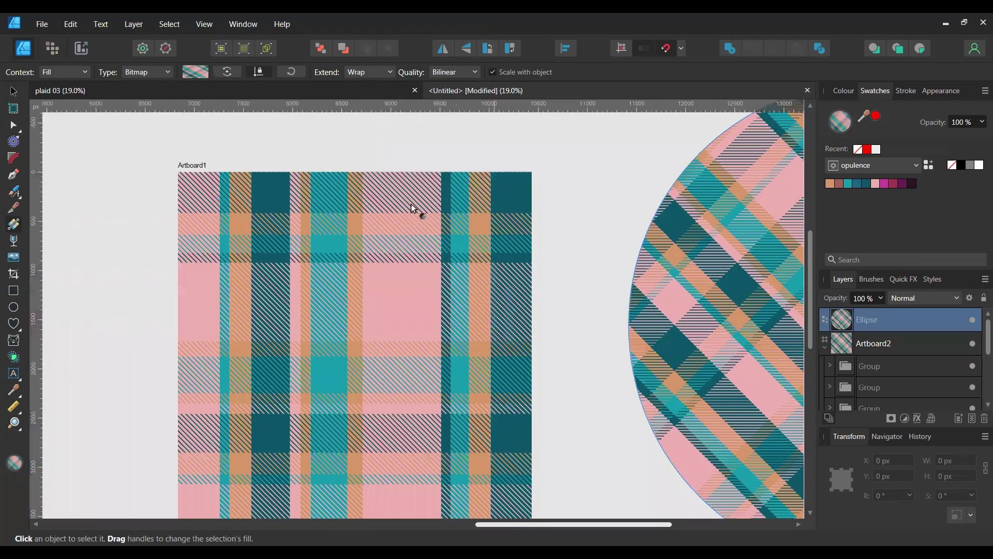
scroll(417, 194, "right", 8)
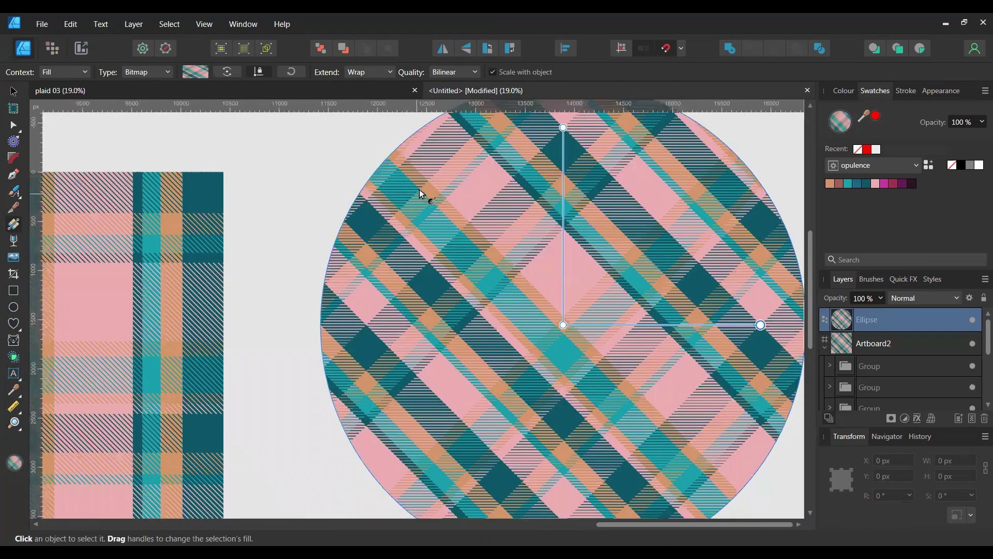
left_click_drag(644, 524, 457, 519)
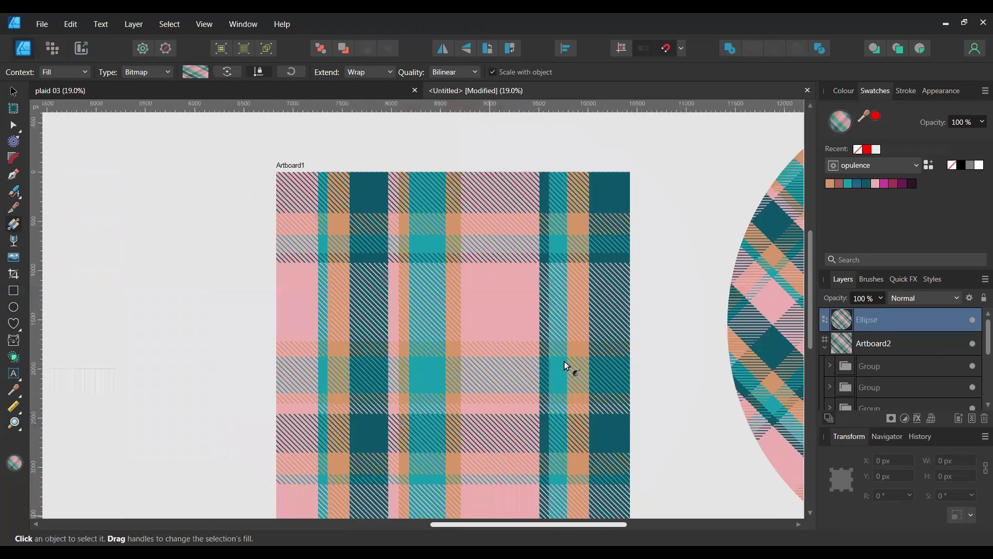
Zoom to fit and shrink the plaid bitmap pattern inside the circle.
key("ctrl+0")
scroll(564, 264, "down", 1)
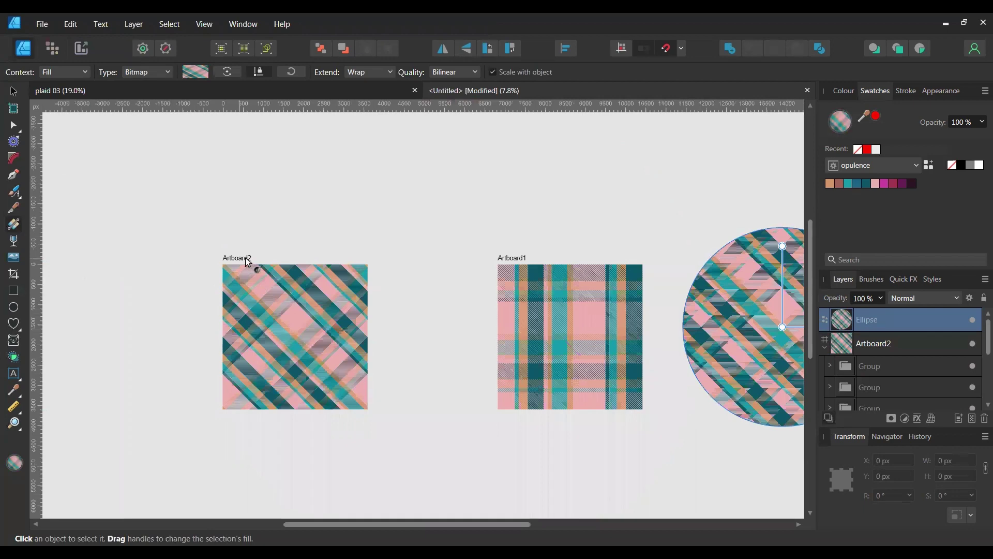
left_click_drag(331, 264, 318, 250)
Move Artboard2 closer to Artboard1, to about X 3970.6, Y 1722.9 px, then deselect.
key("v")
left_click_drag(241, 258, 326, 255)
key("ctrl+d")
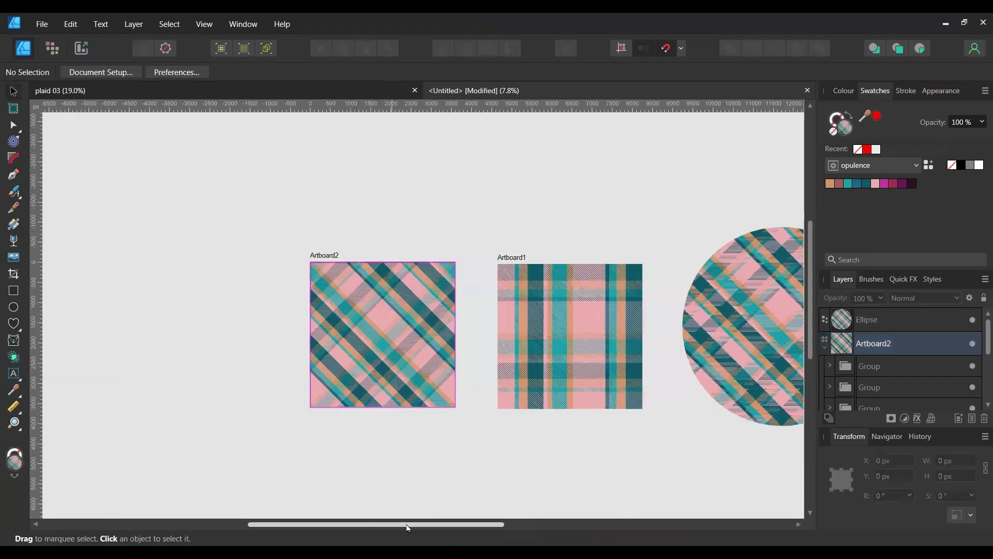
left_click_drag(409, 528, 488, 514)
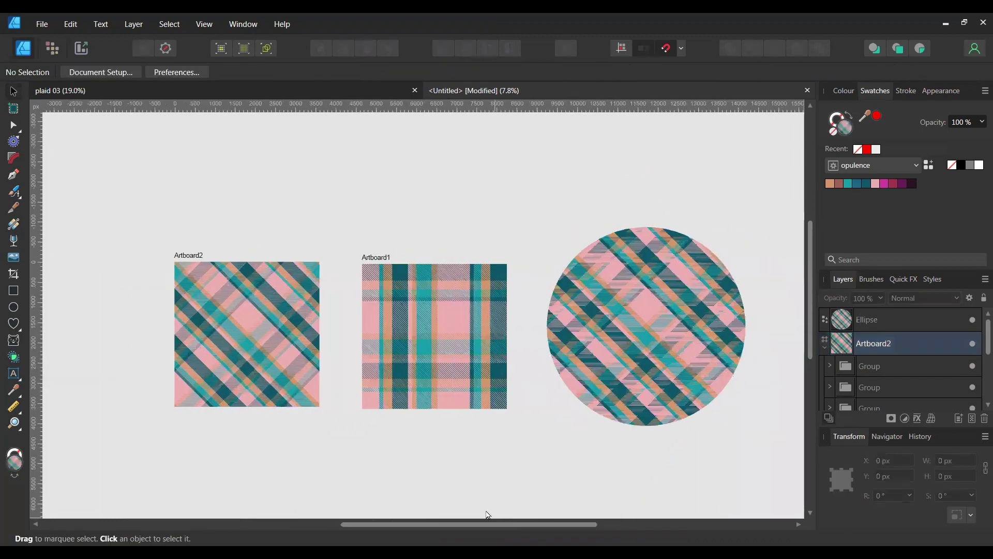